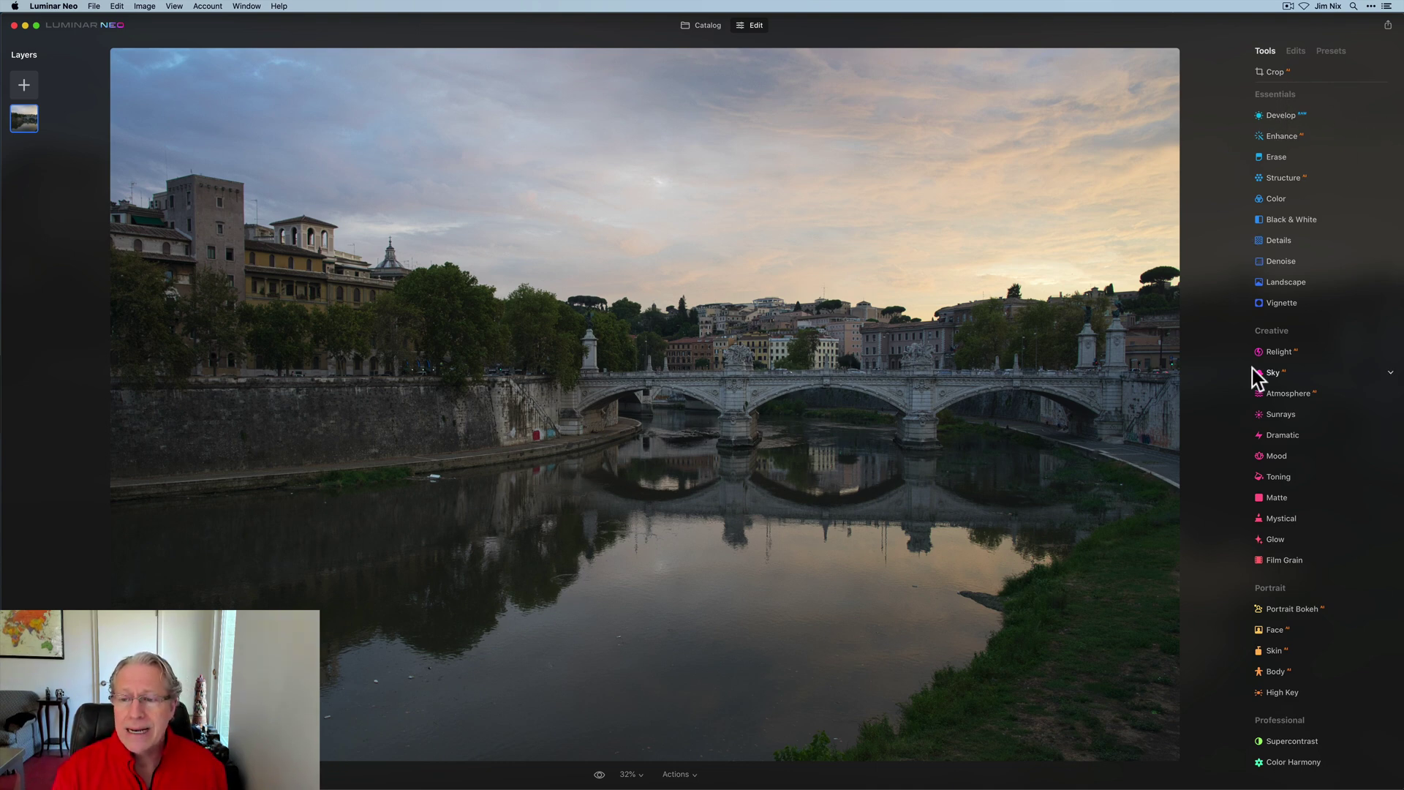
Scroll the Tools panel down to reach the Creative tools such as Relight
scroll(1255, 376, "down", 1)
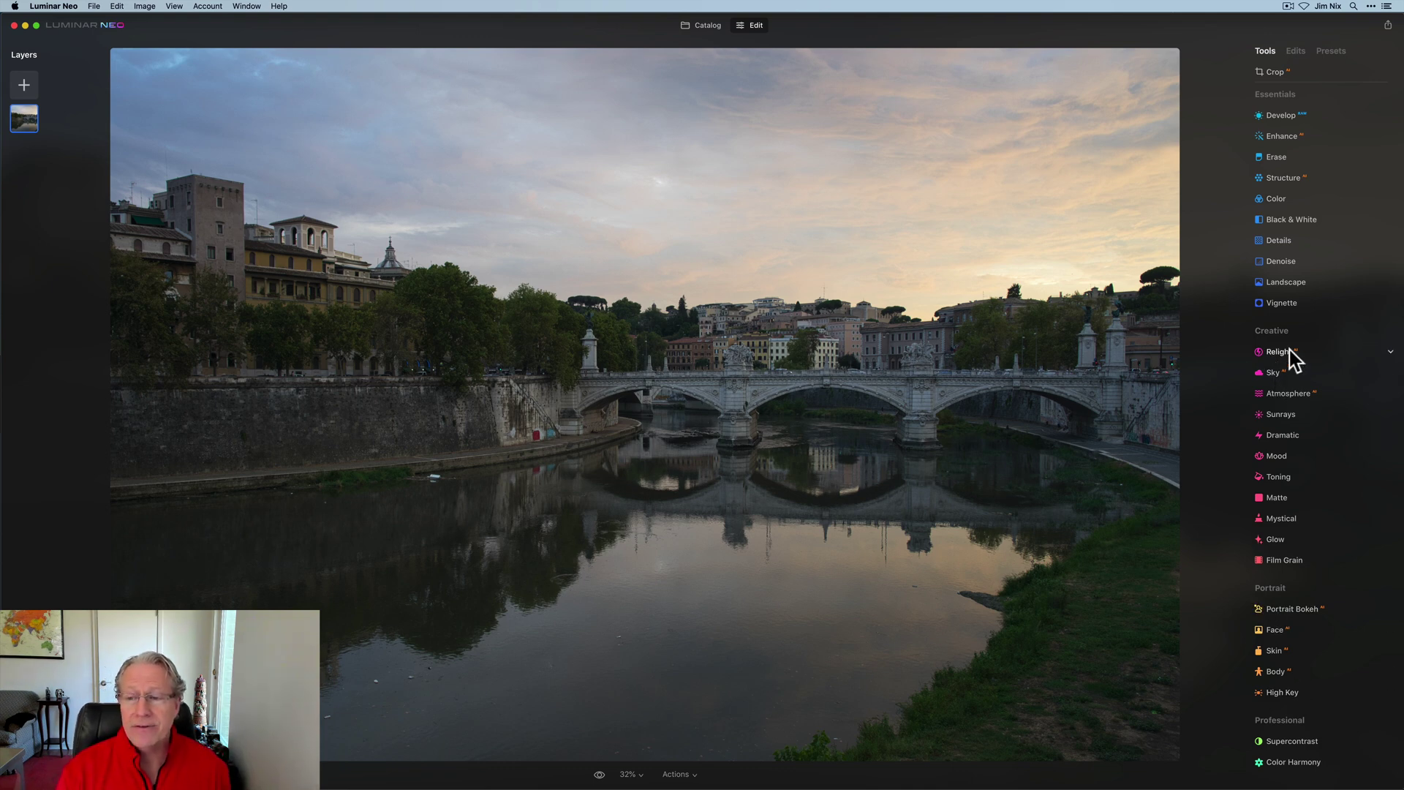
Relight the foreground with Brightness Near 66 and Depth 100, leaving Brightness Far low
left_click(1279, 352)
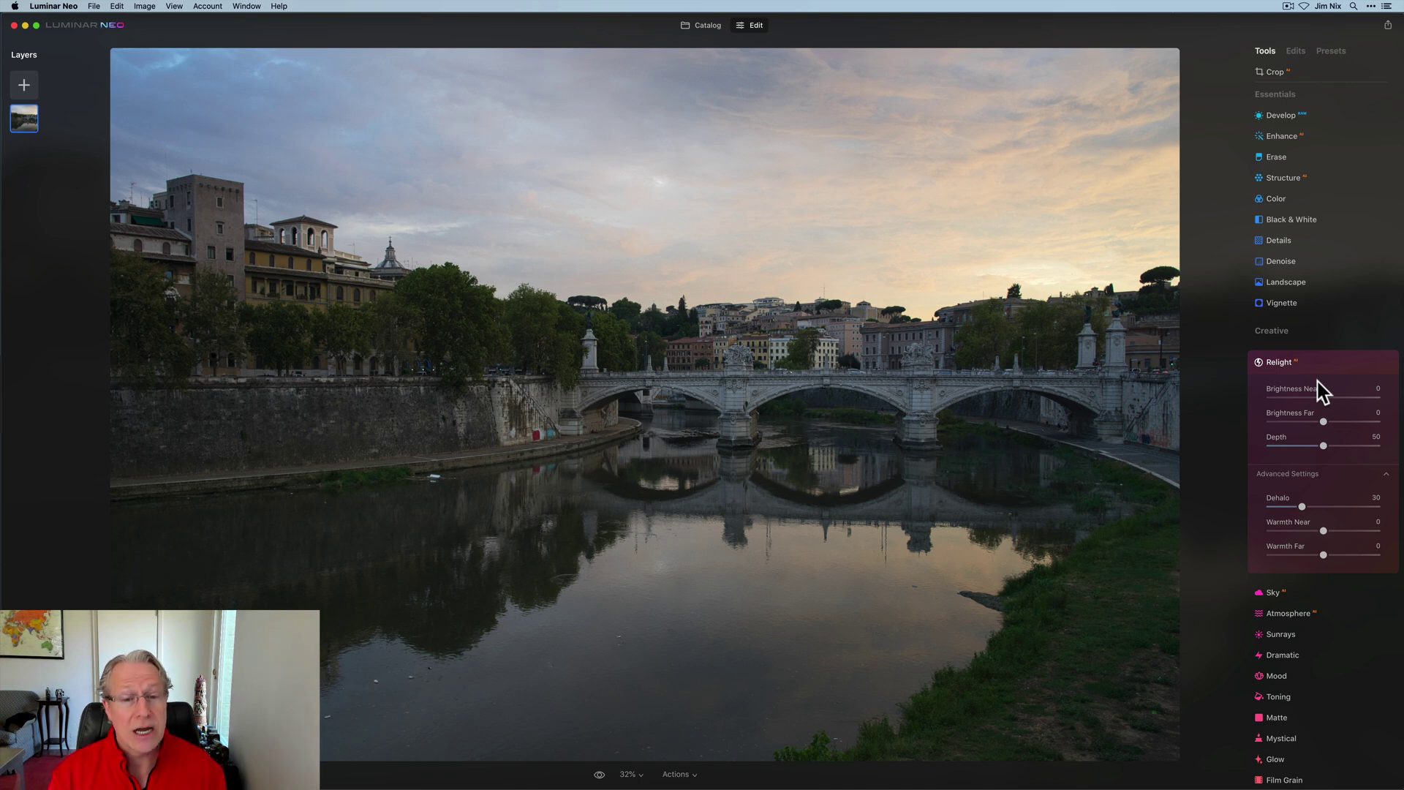
left_click_drag(1324, 397, 1391, 398)
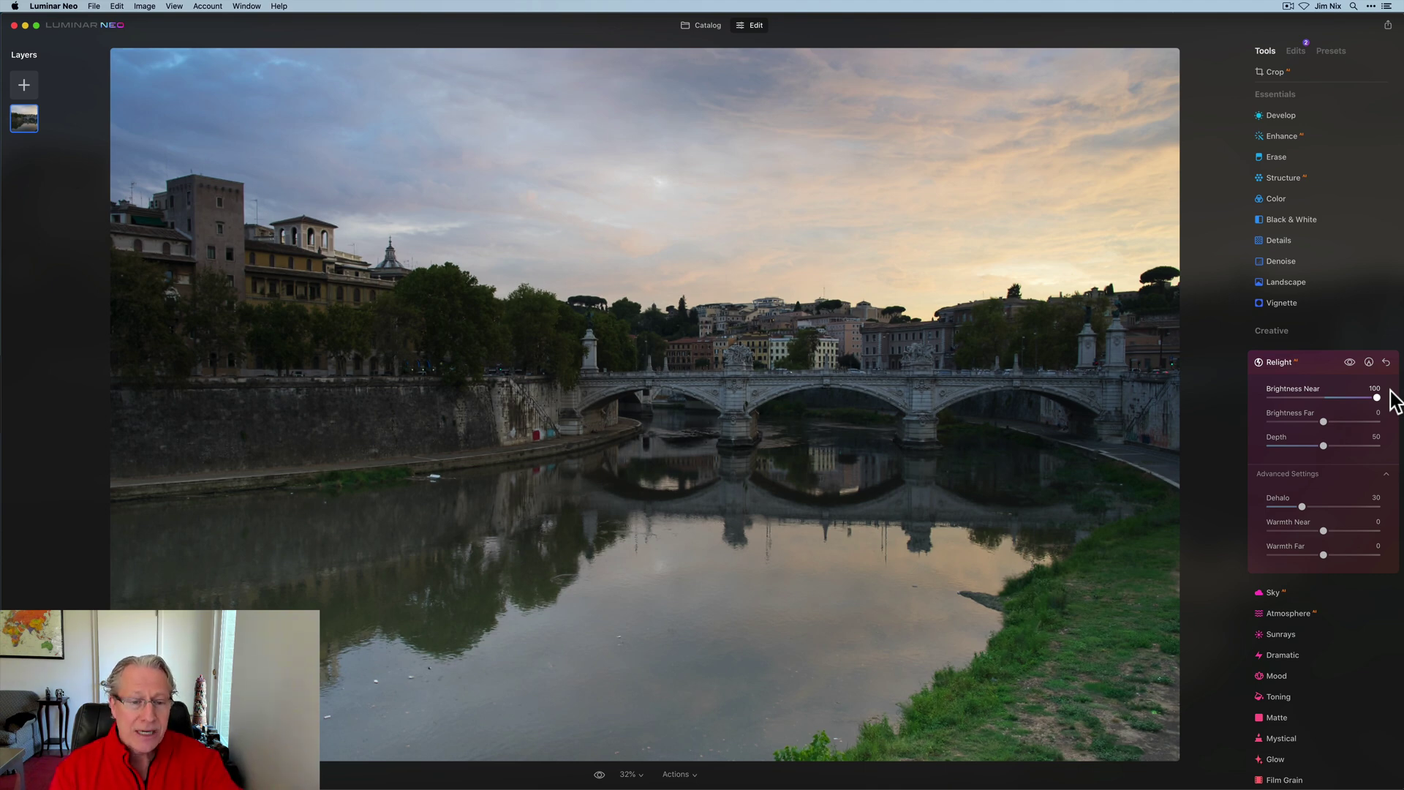
left_click_drag(1393, 401, 1370, 402)
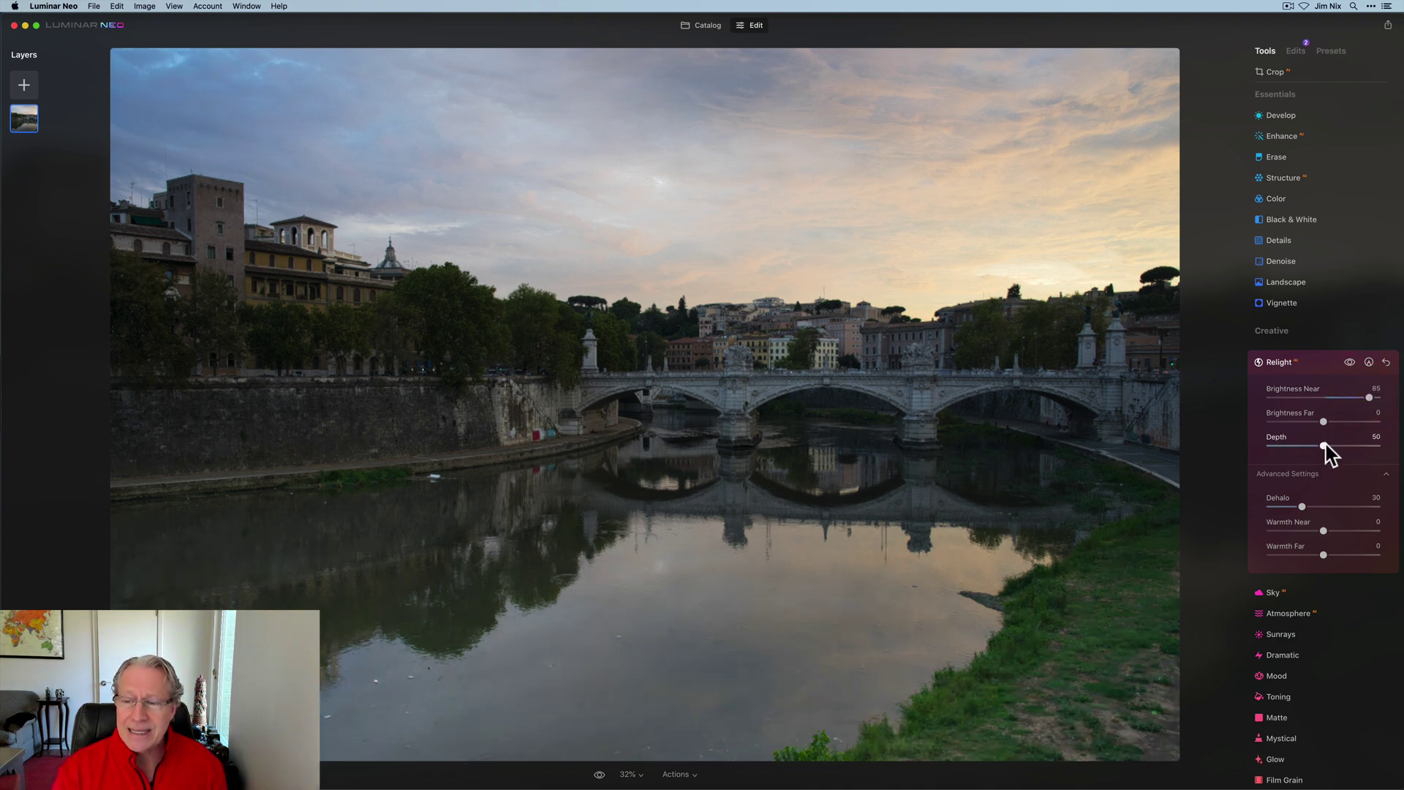
left_click_drag(1324, 445, 1288, 444)
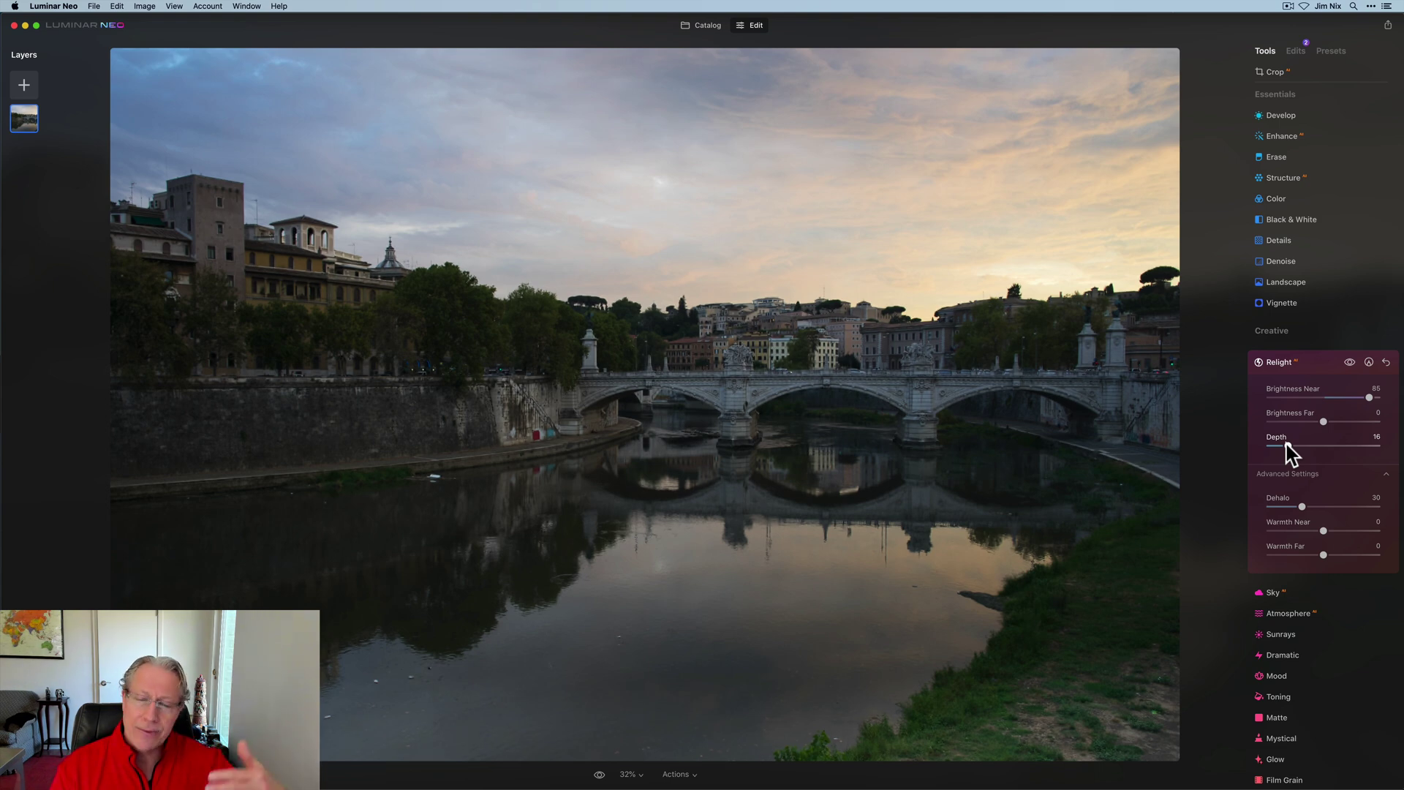
left_click_drag(1288, 445, 1394, 445)
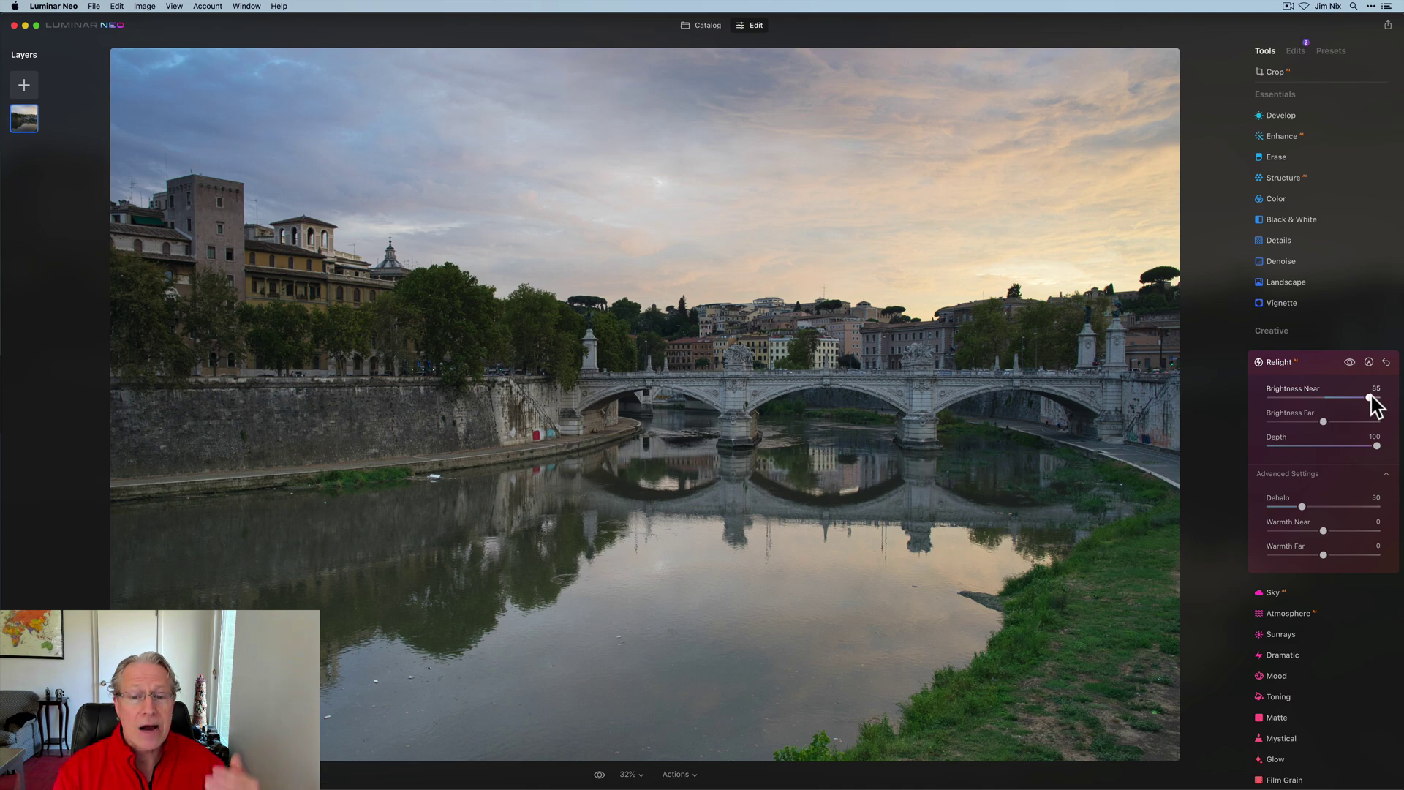
left_click_drag(1371, 398, 1359, 399)
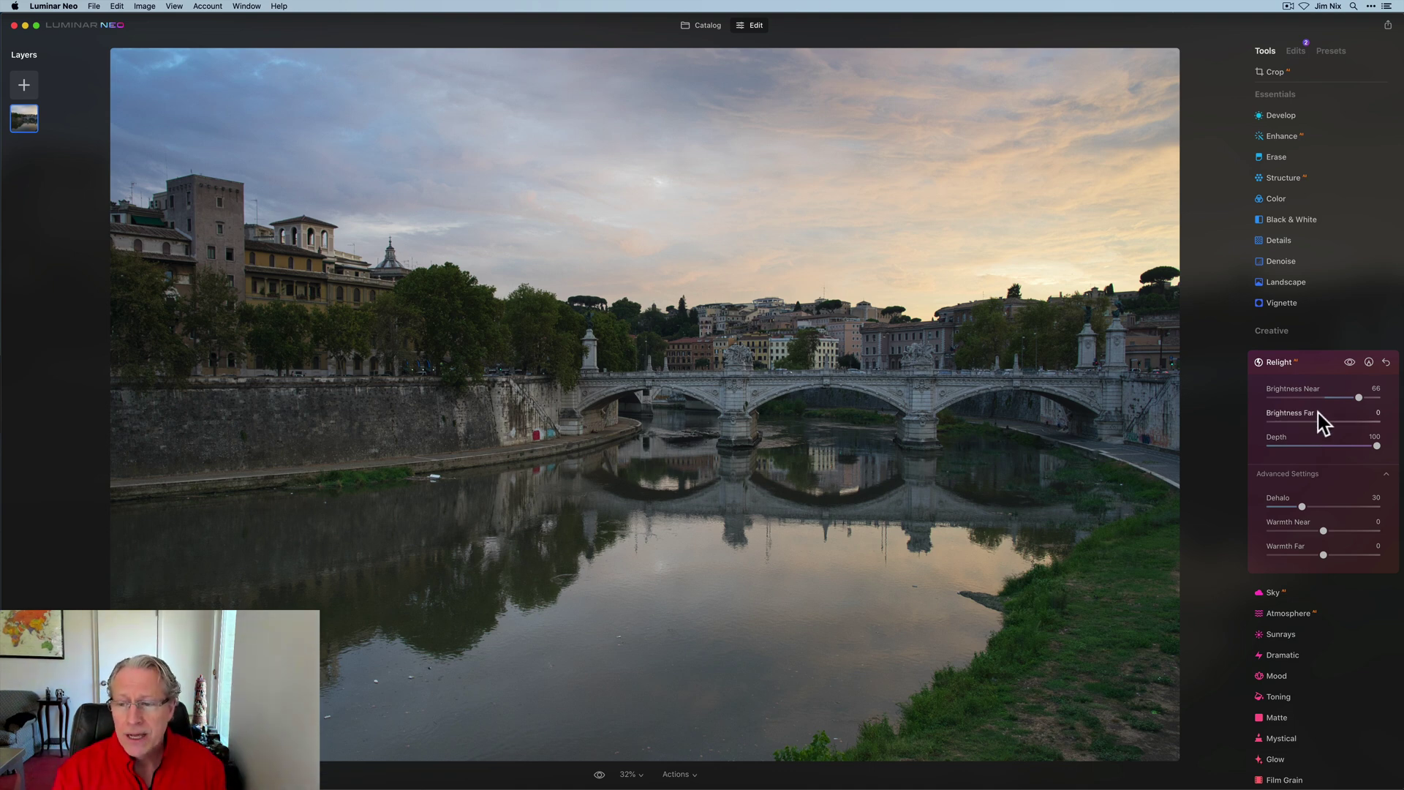
left_click_drag(1325, 423, 1346, 422)
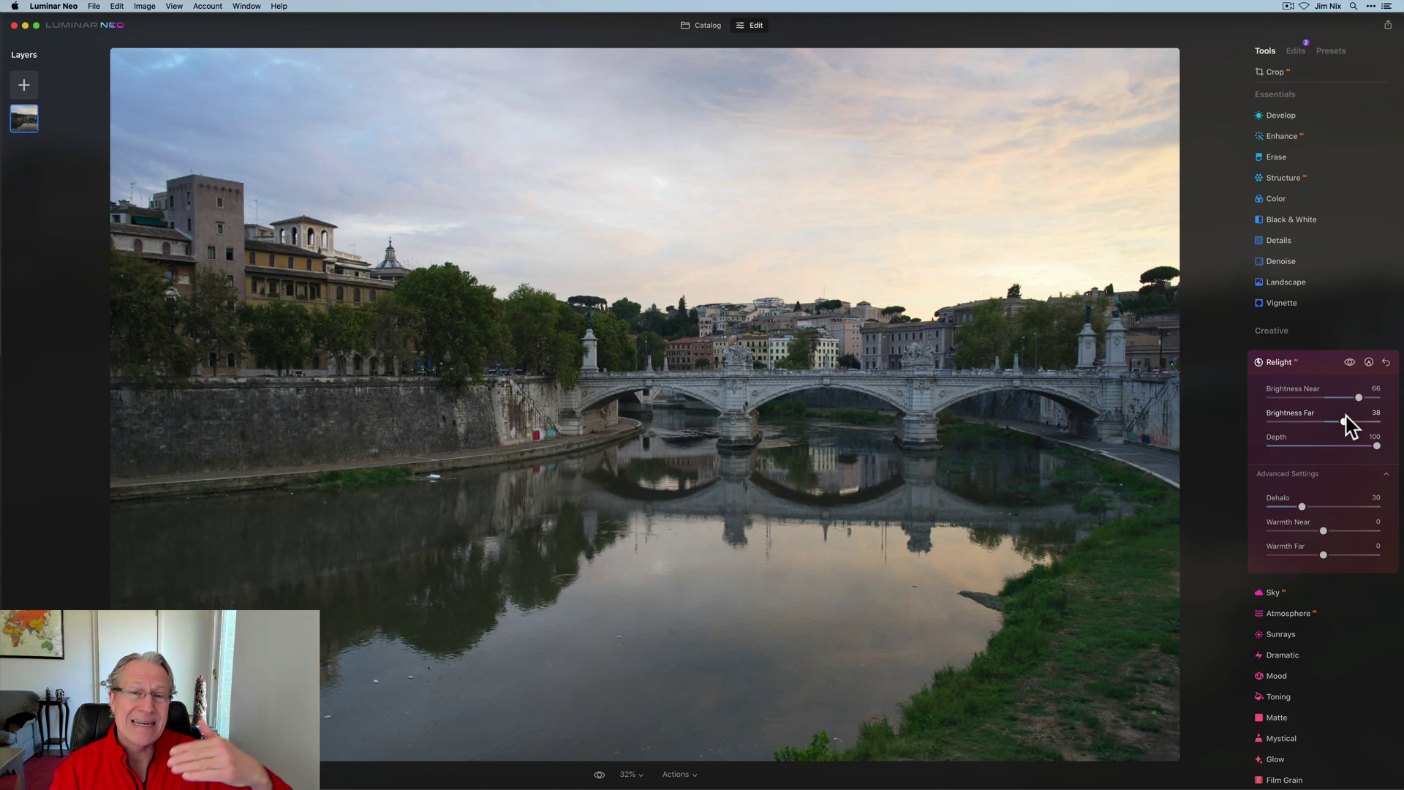
mouse_move(1346, 423)
left_mouse_down()
mouse_move(1295, 423)
mouse_move(1340, 423)
mouse_move(1326, 423)
left_mouse_up()
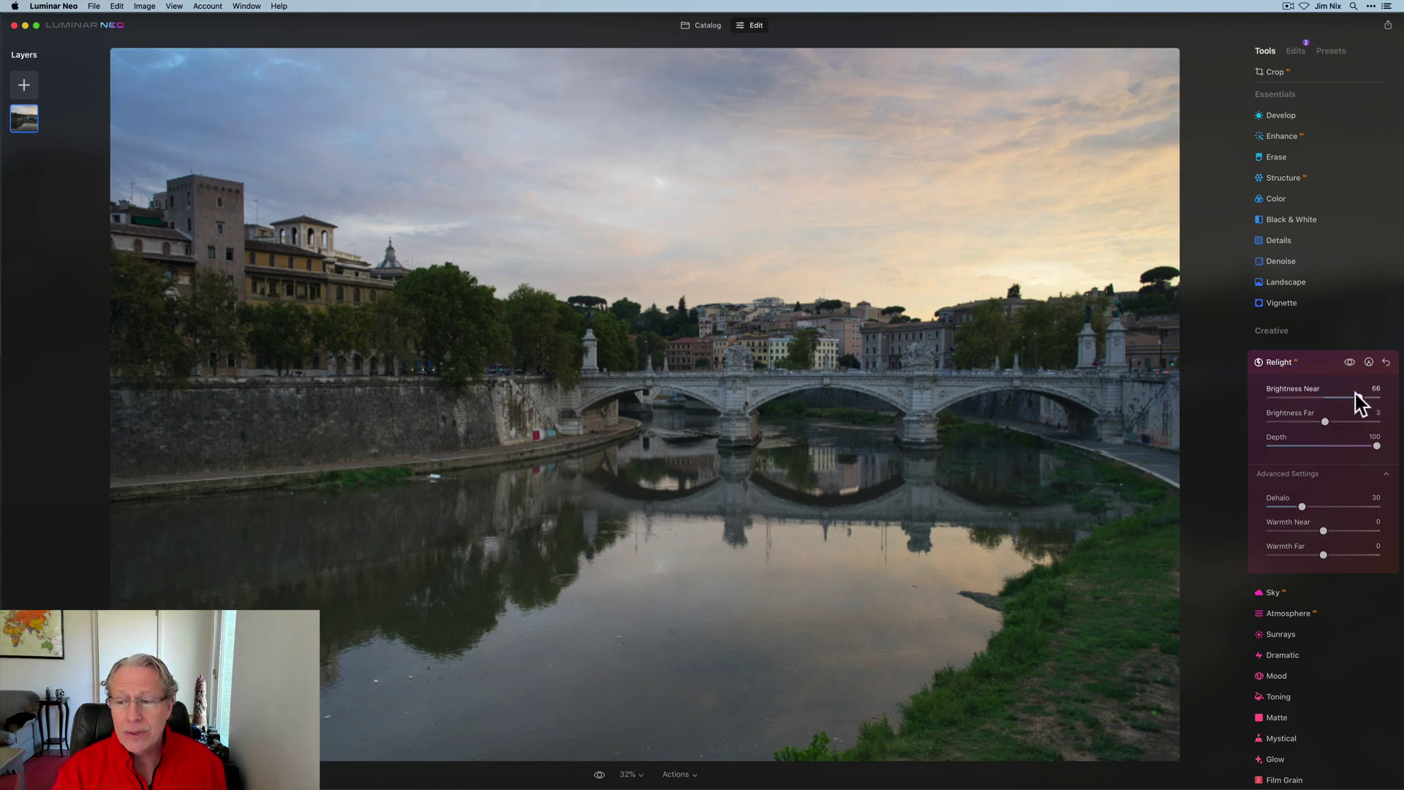
Lower Relight's Brightness Near to 56 and experiment with the Warmth slider
left_click(1354, 397)
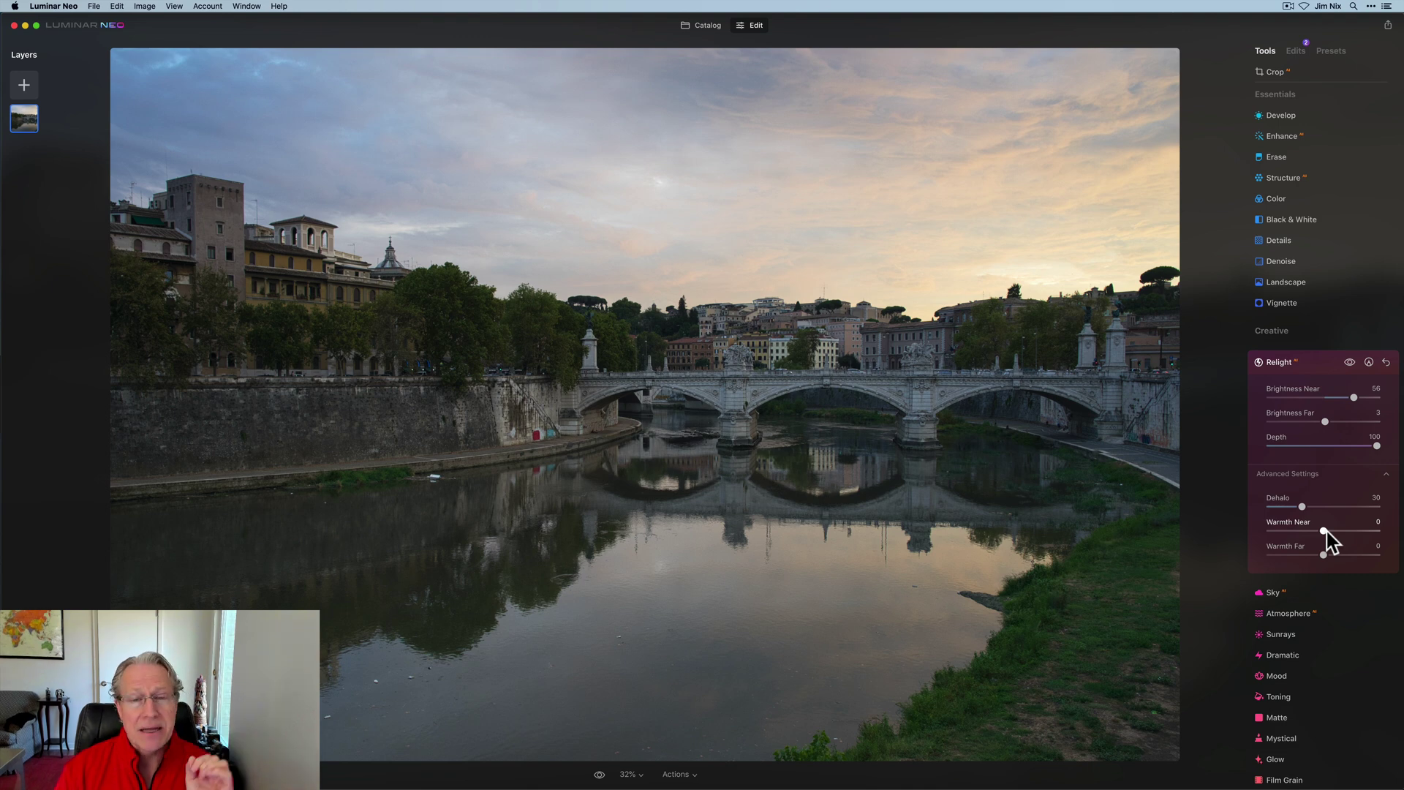
left_click_drag(1323, 530, 1331, 555)
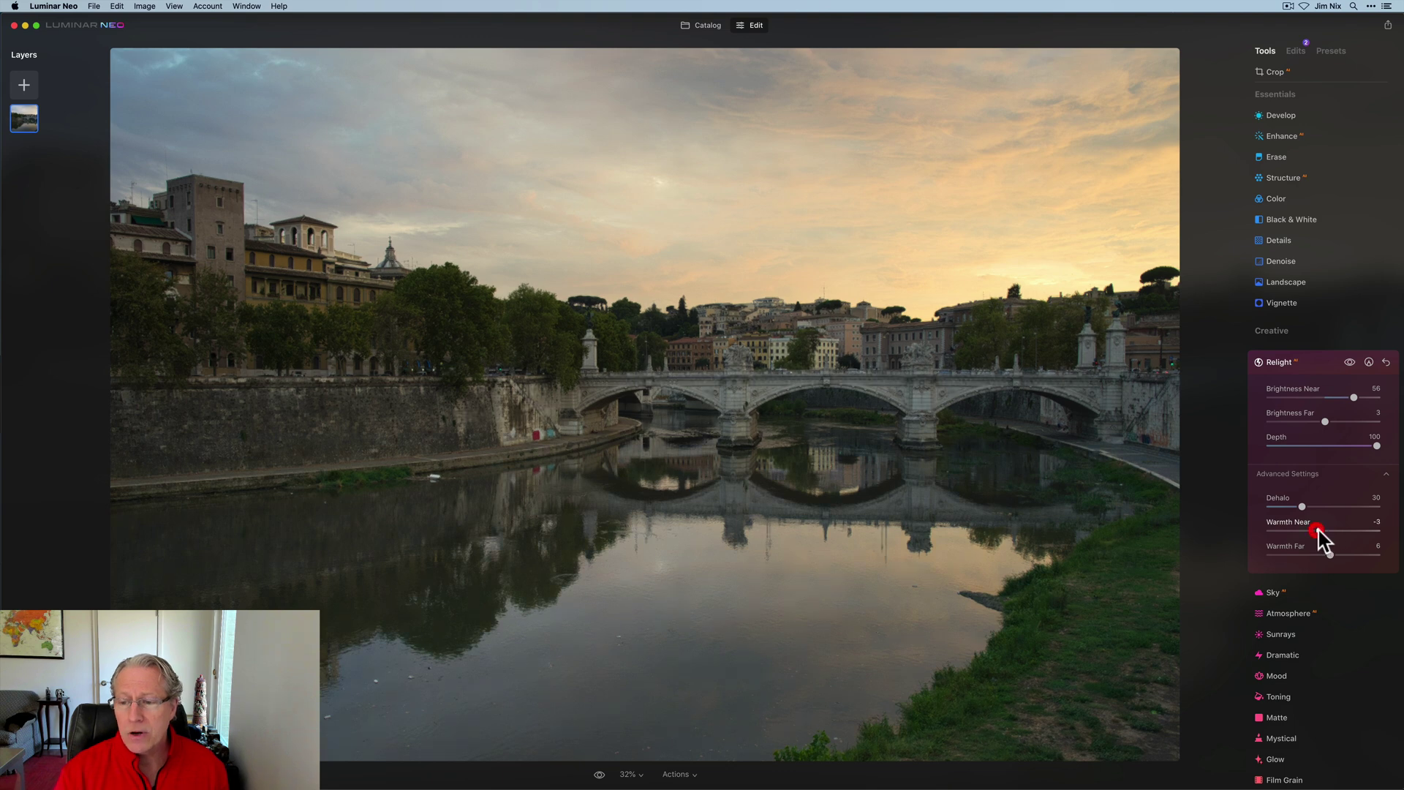
left_click_drag(1320, 533, 1316, 555)
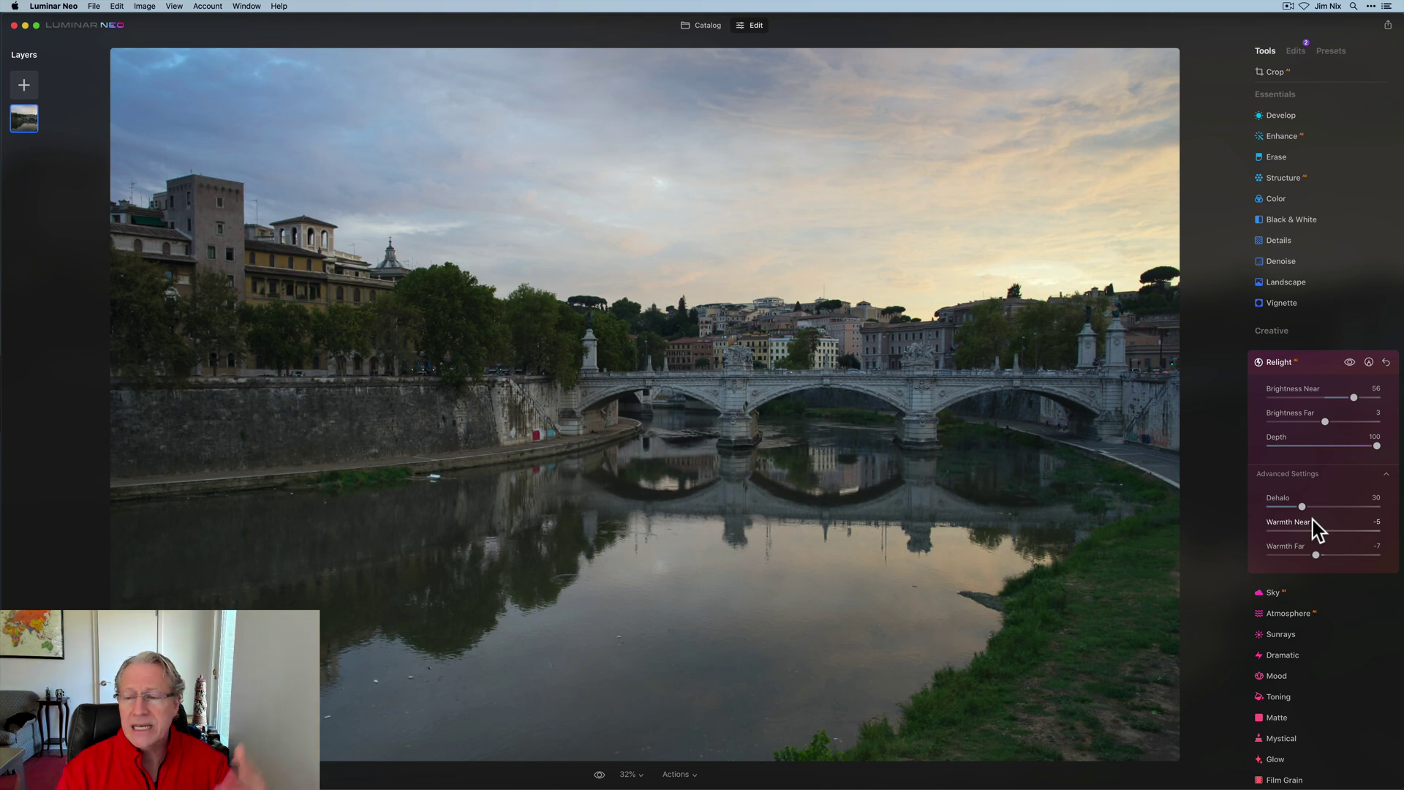
Compare the photo with Relight off and on, then reset Relight to defaults
left_click(1350, 362)
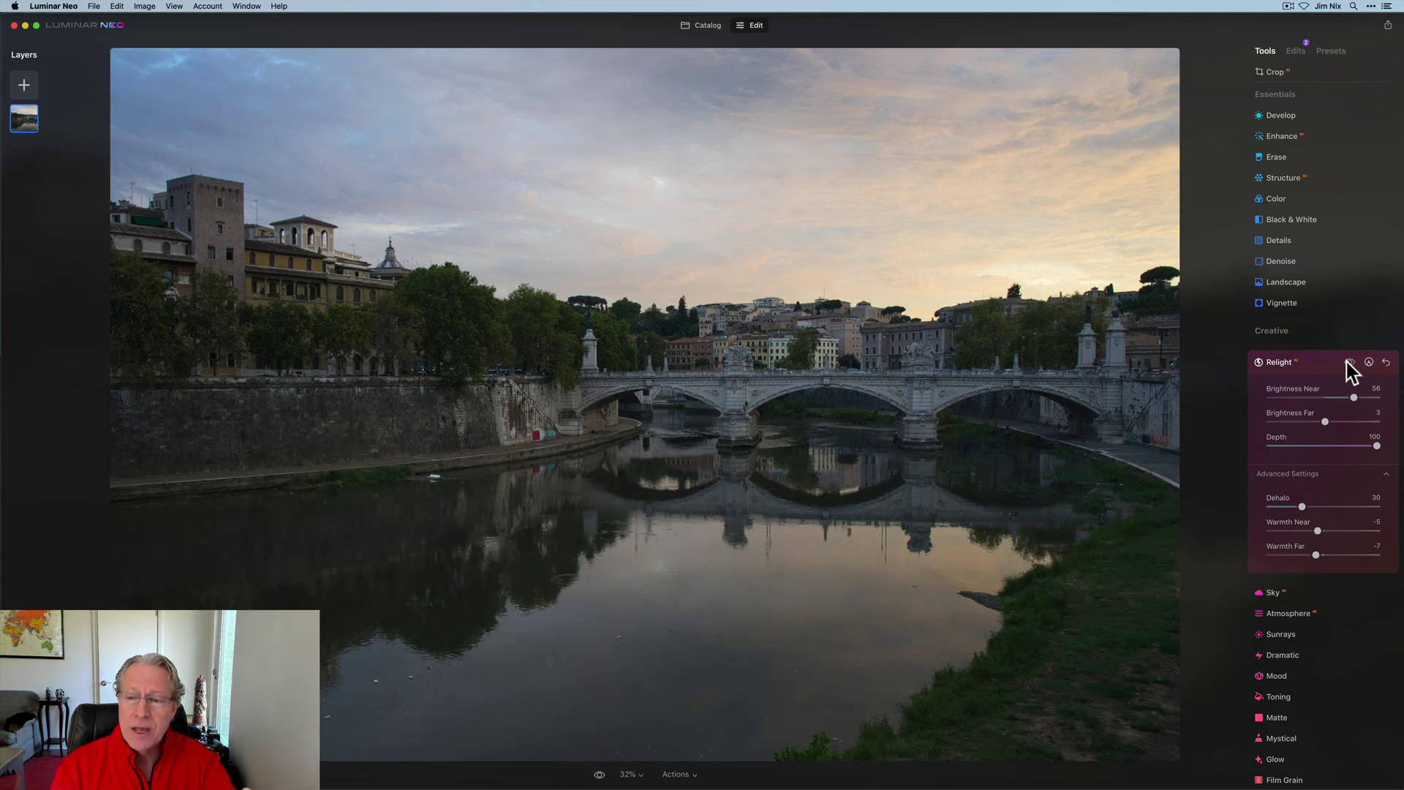
left_click(1350, 362)
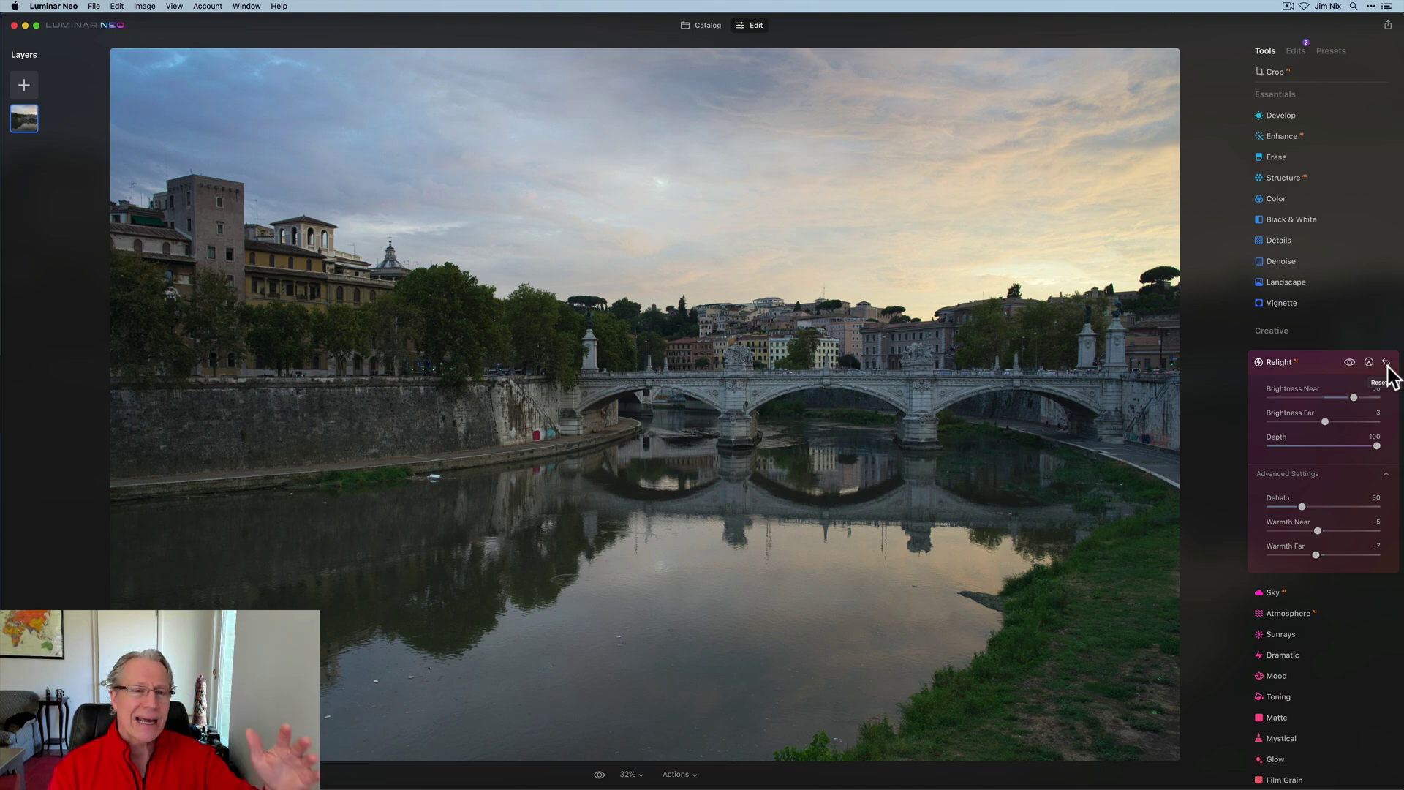
left_click(1387, 365)
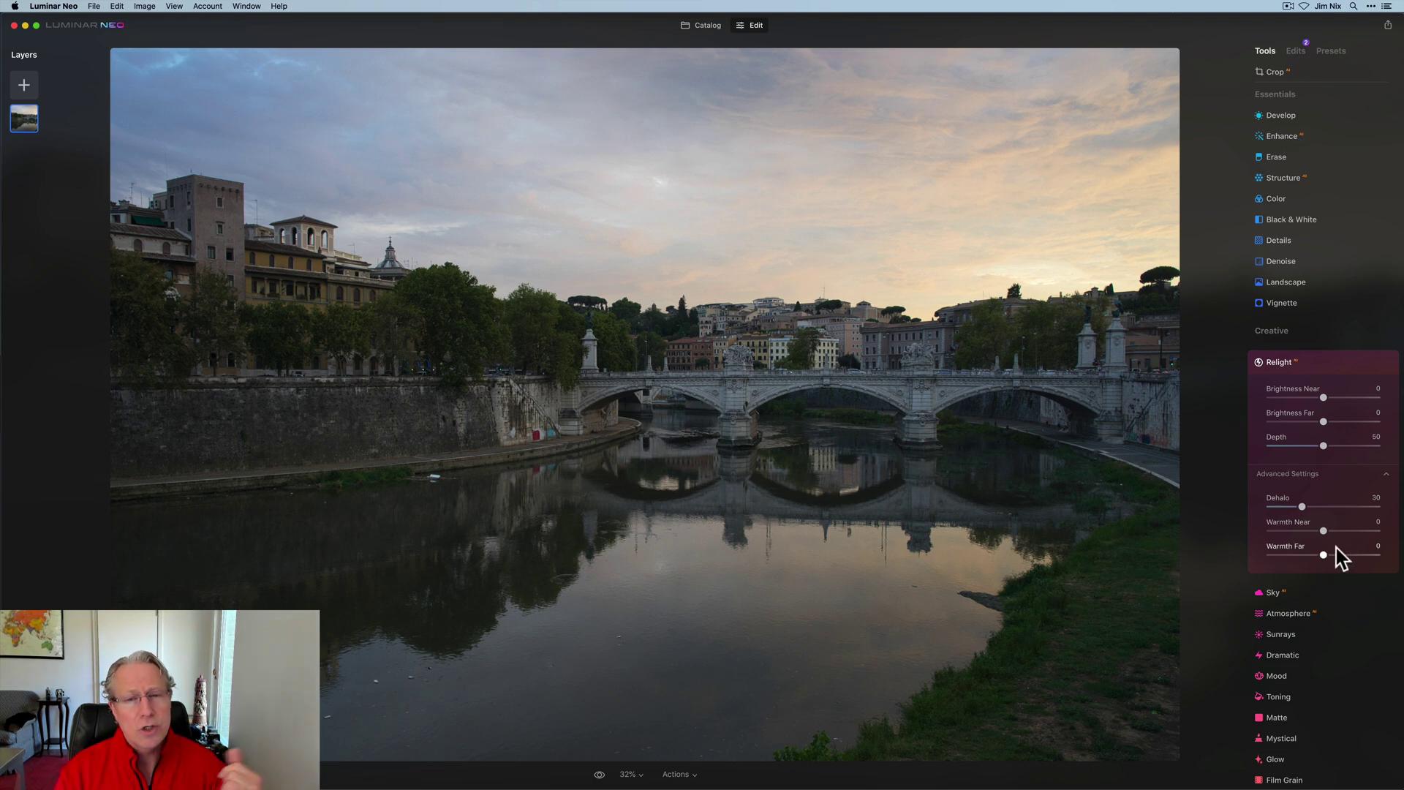
Collapse Relight and pick the pink sunset Sky8 copy in the Sky tool's sky list
left_click(1278, 363)
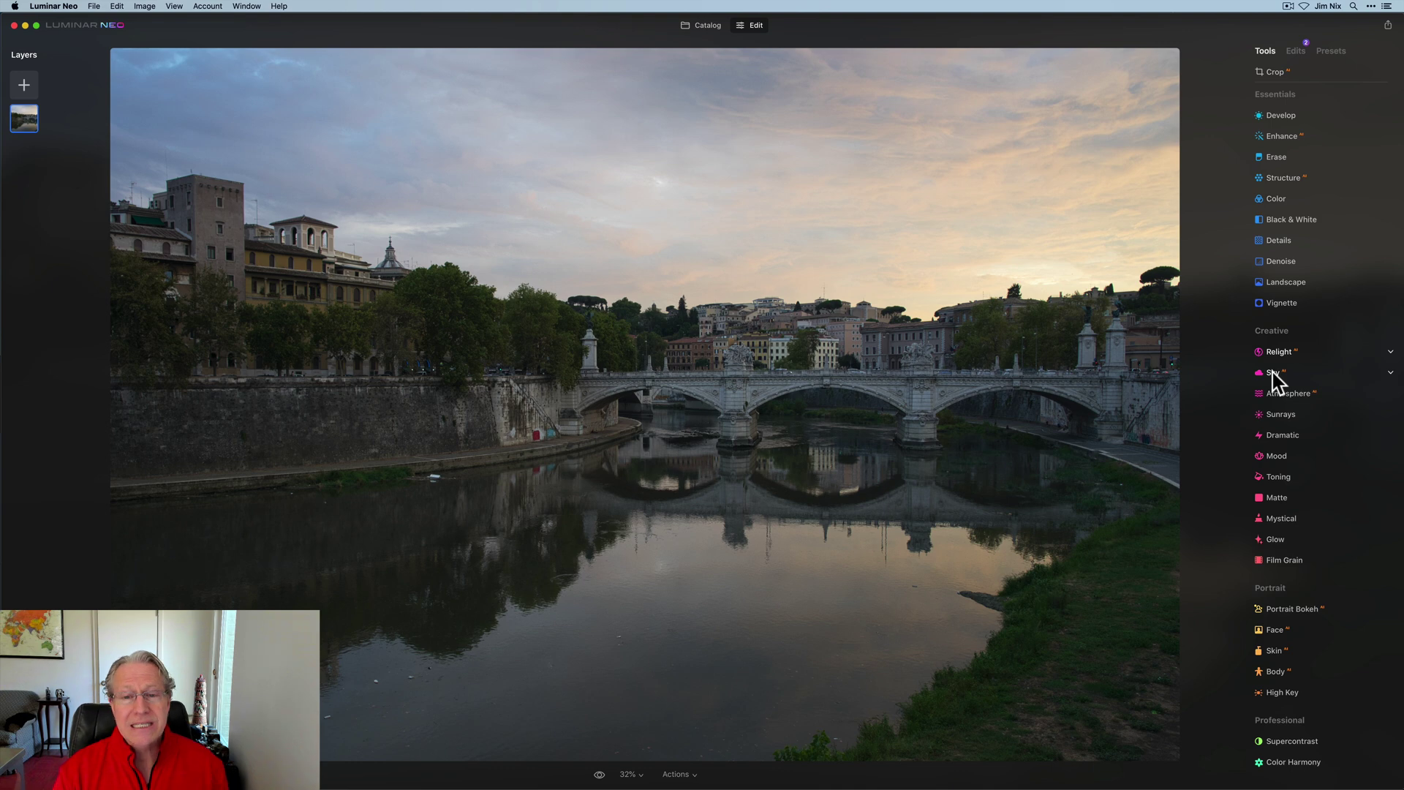
left_click(1273, 376)
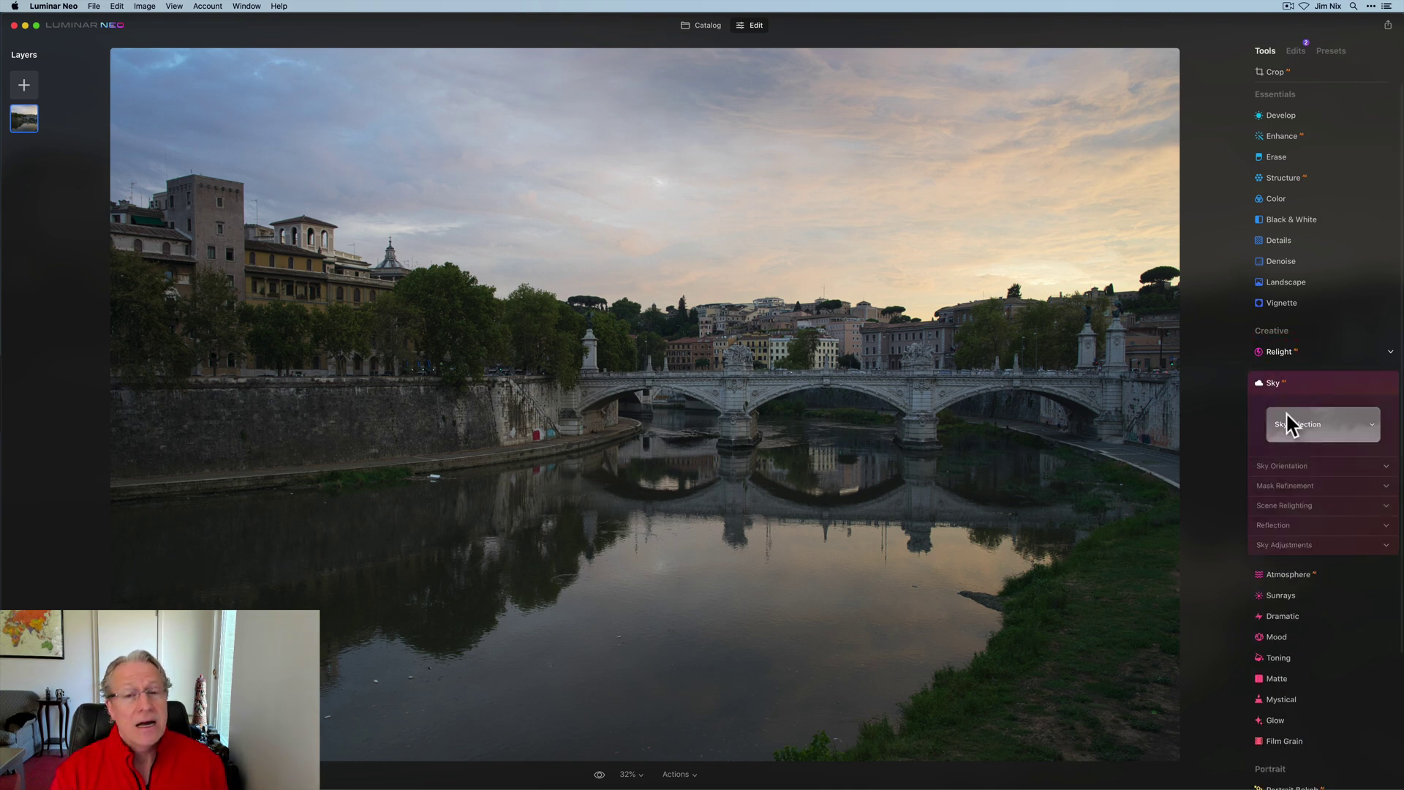
scroll(1288, 414, "down", 3)
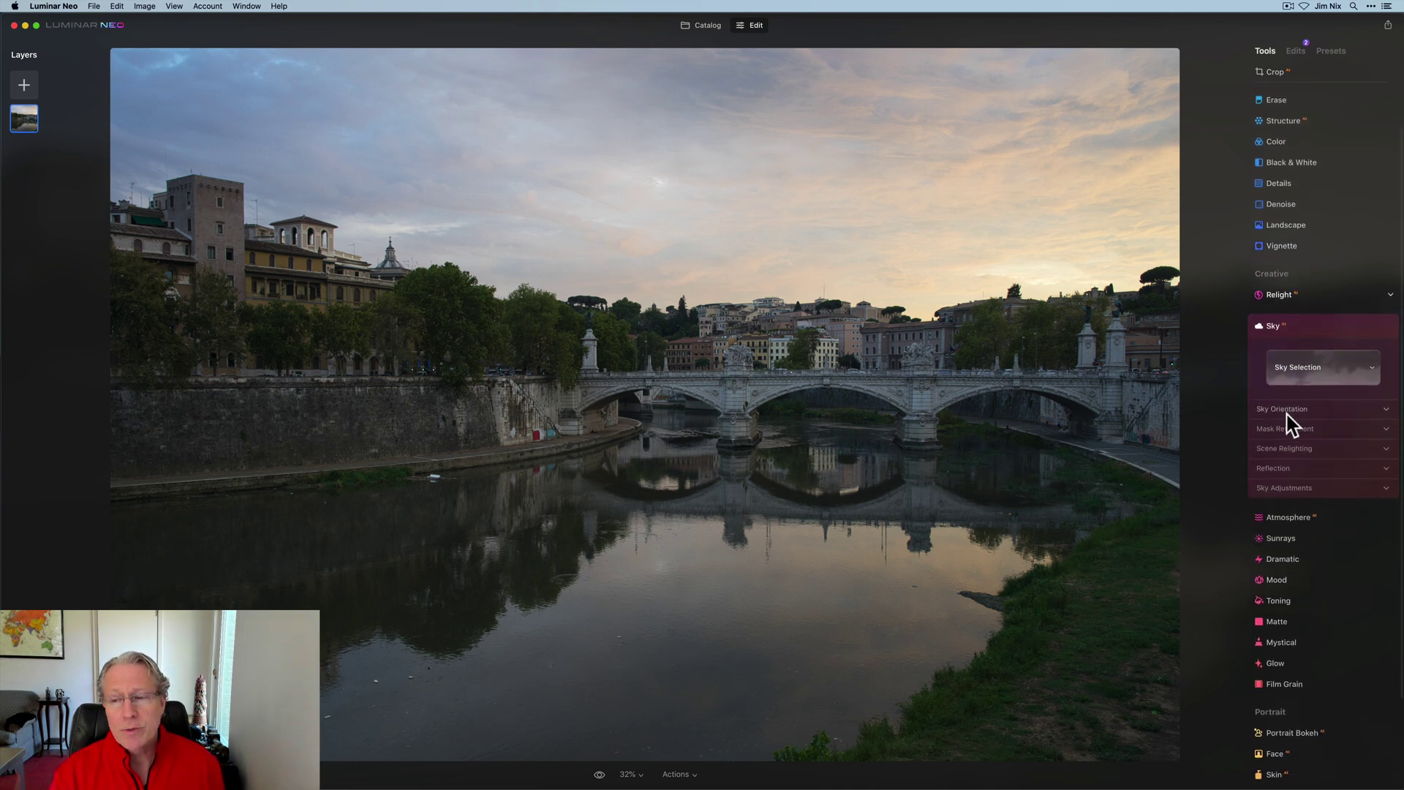
scroll(1289, 423, "down", 1)
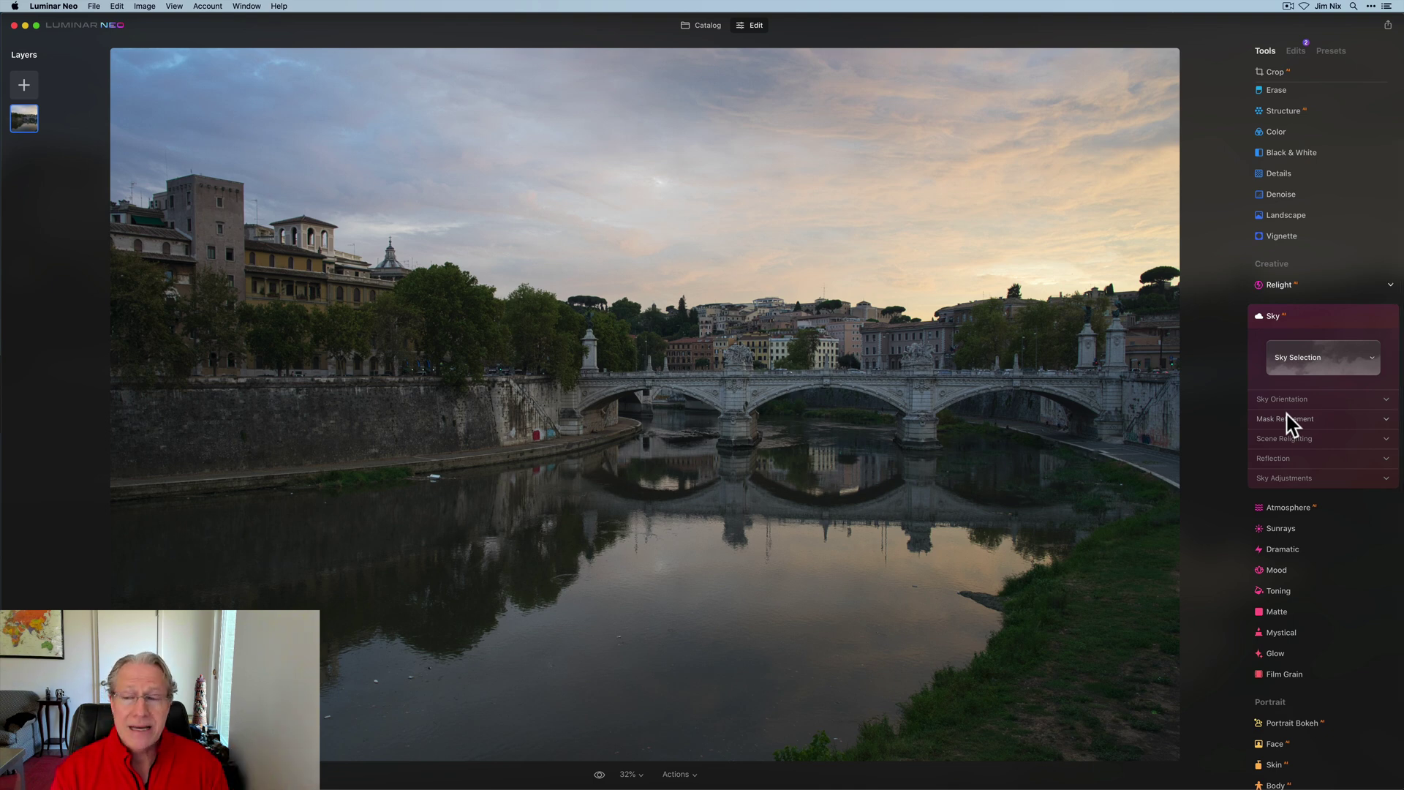
left_click(1316, 368)
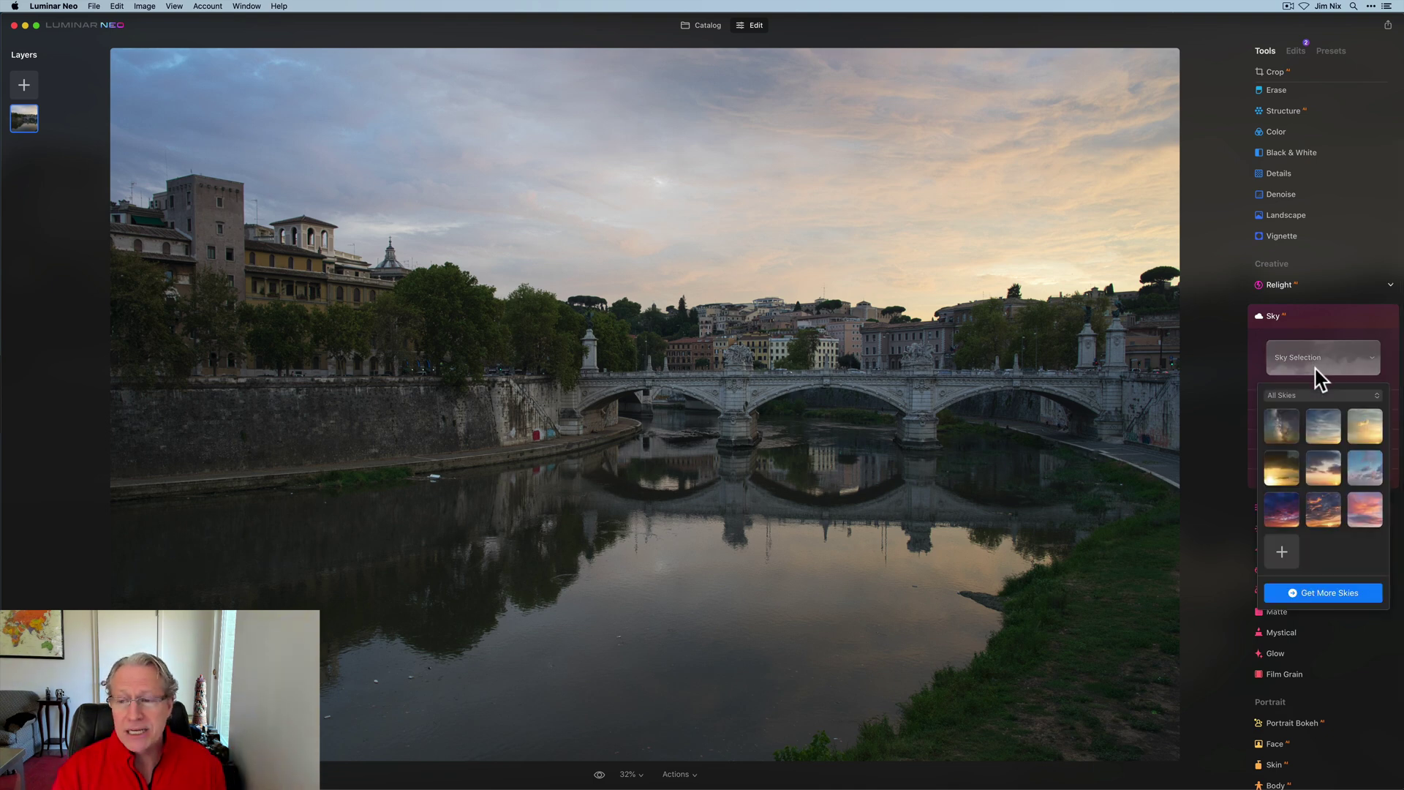
left_click(1368, 512)
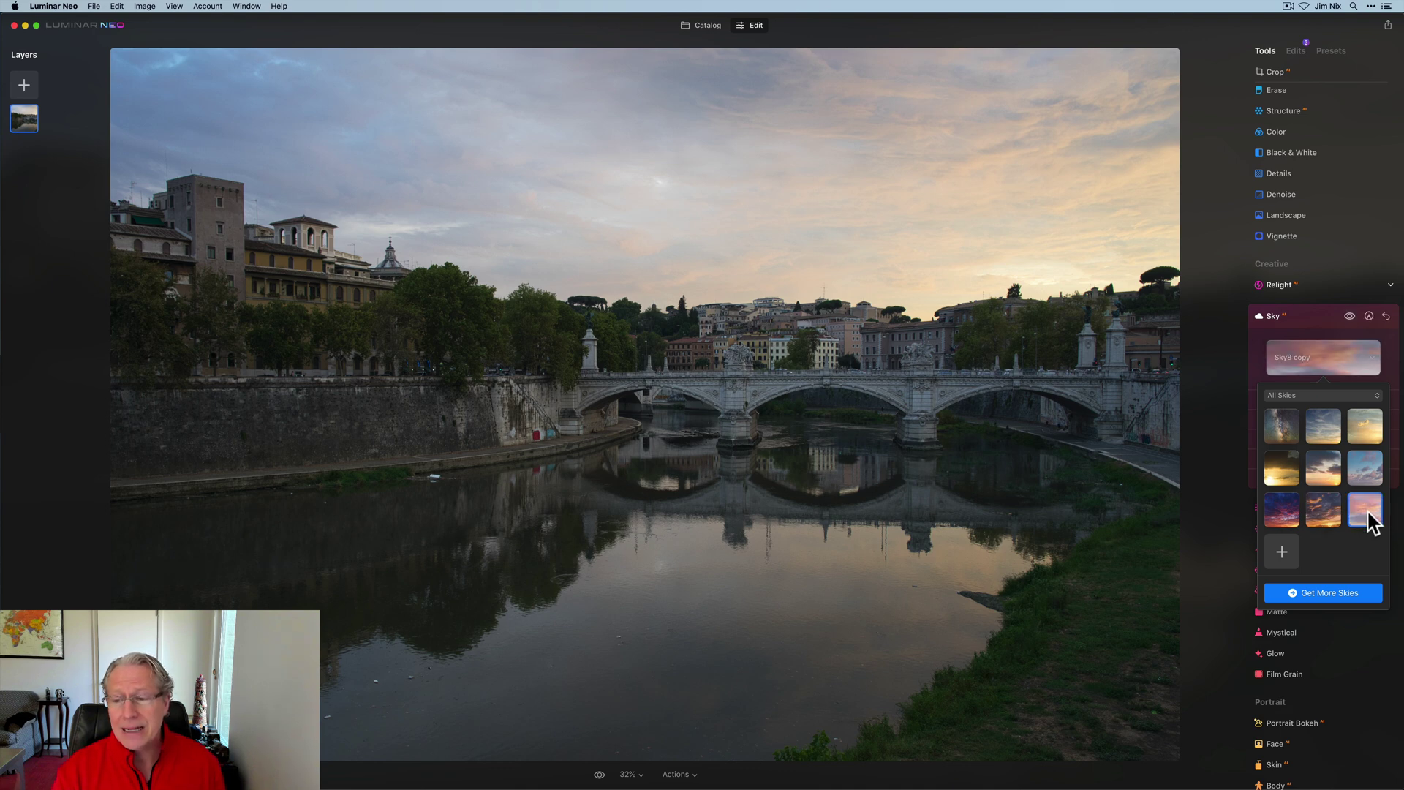
left_click(1313, 349)
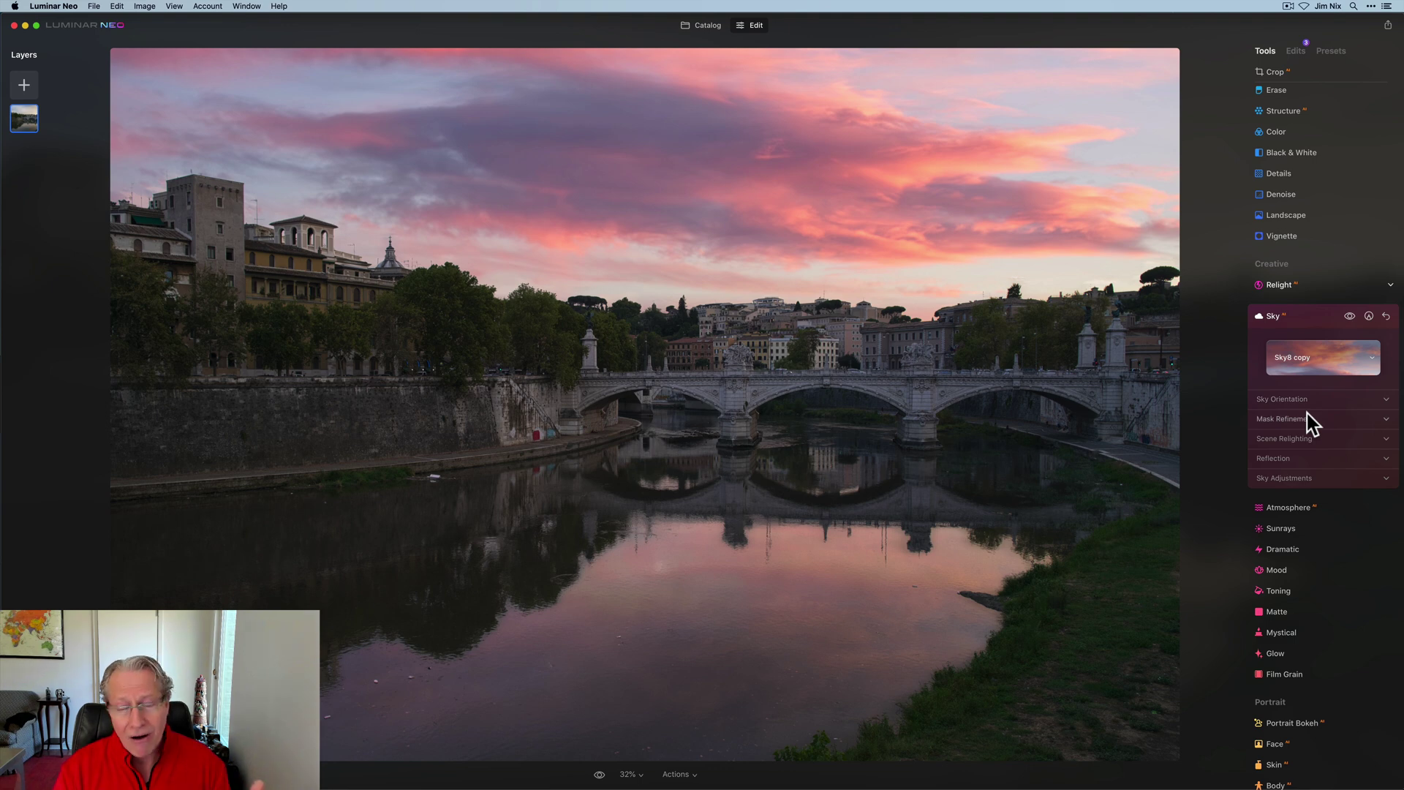
Expand the Sky tool's orientation, mask refinement, relighting and reflection sections
left_click(1291, 401)
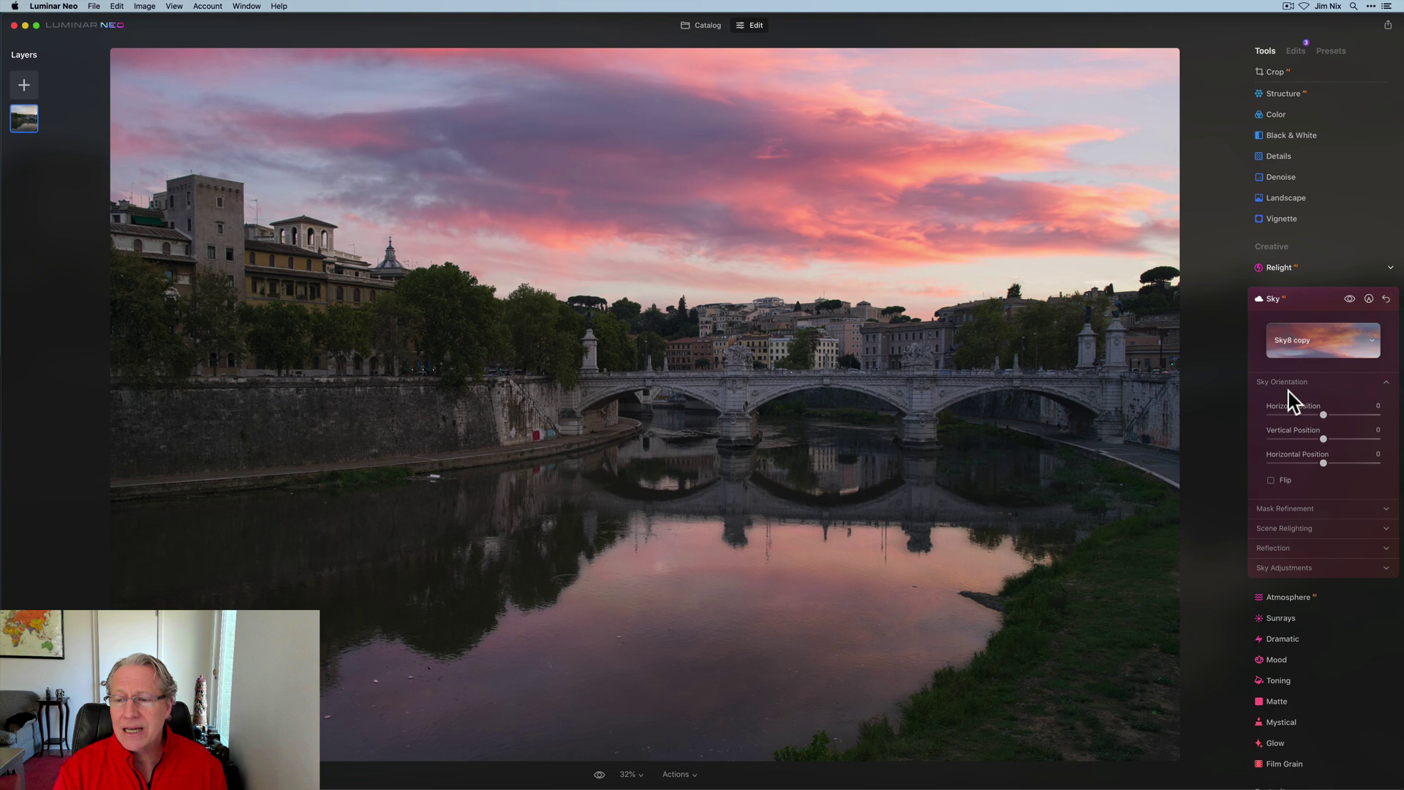
scroll(1285, 432, "down", 2)
left_click(1287, 458)
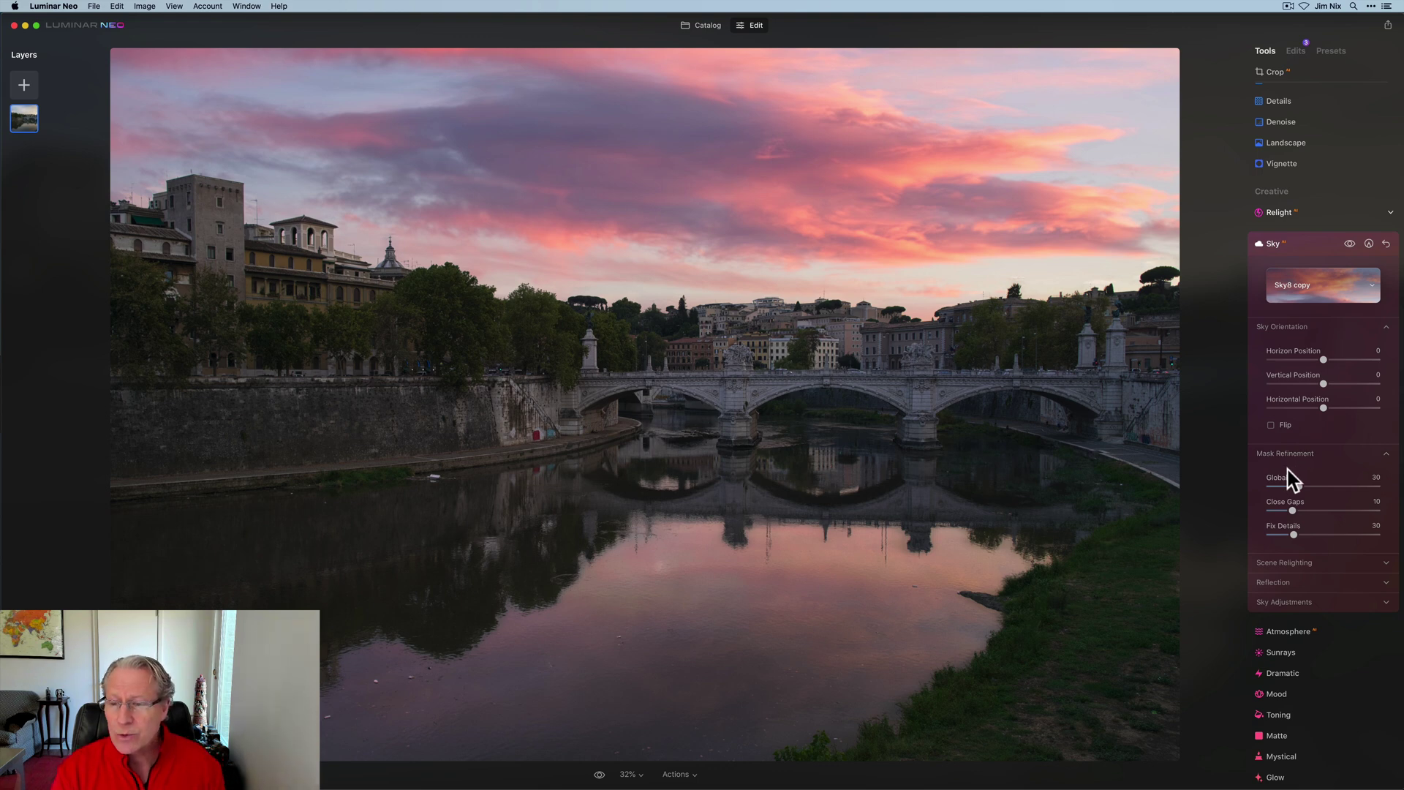
left_click(1282, 562)
scroll(1282, 563, "down", 5)
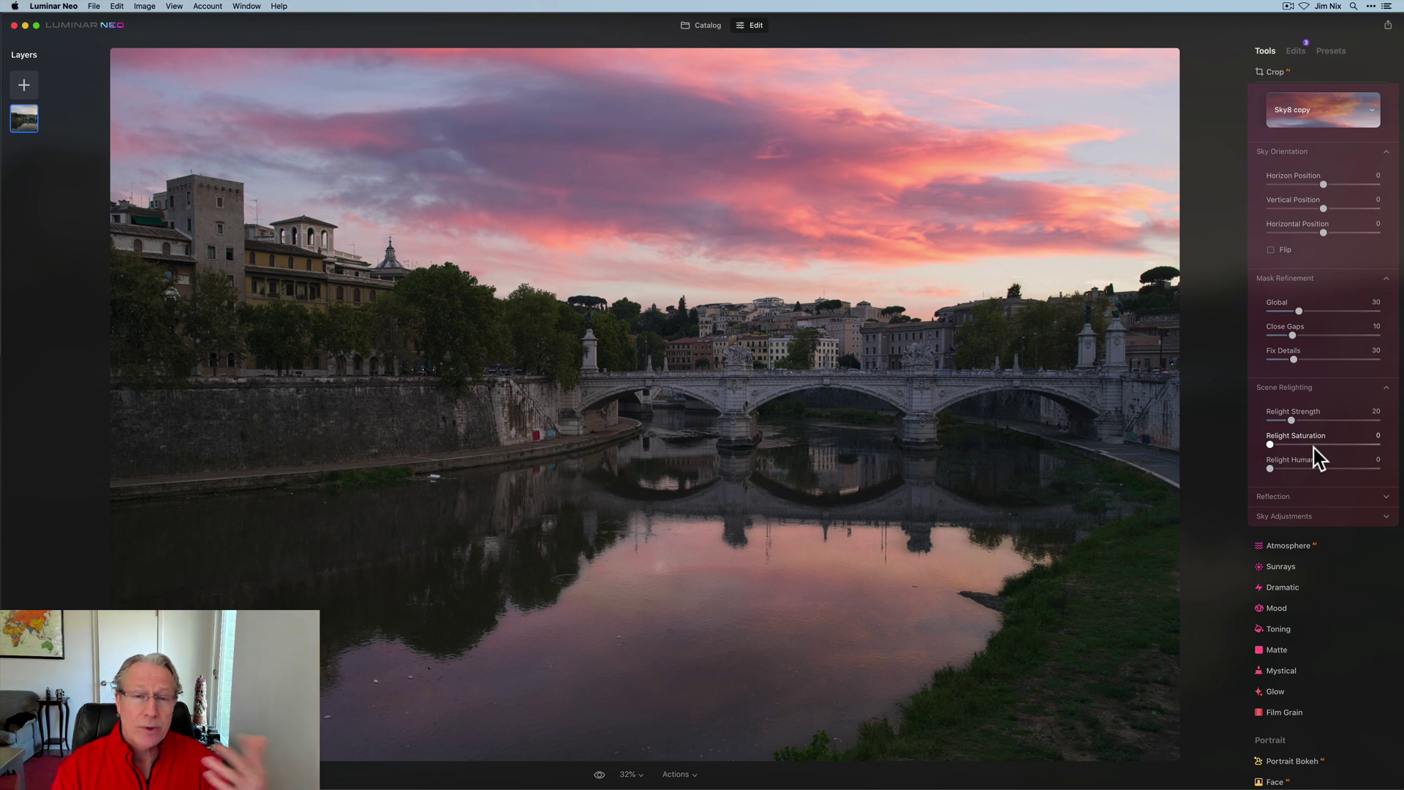
left_click(1291, 498)
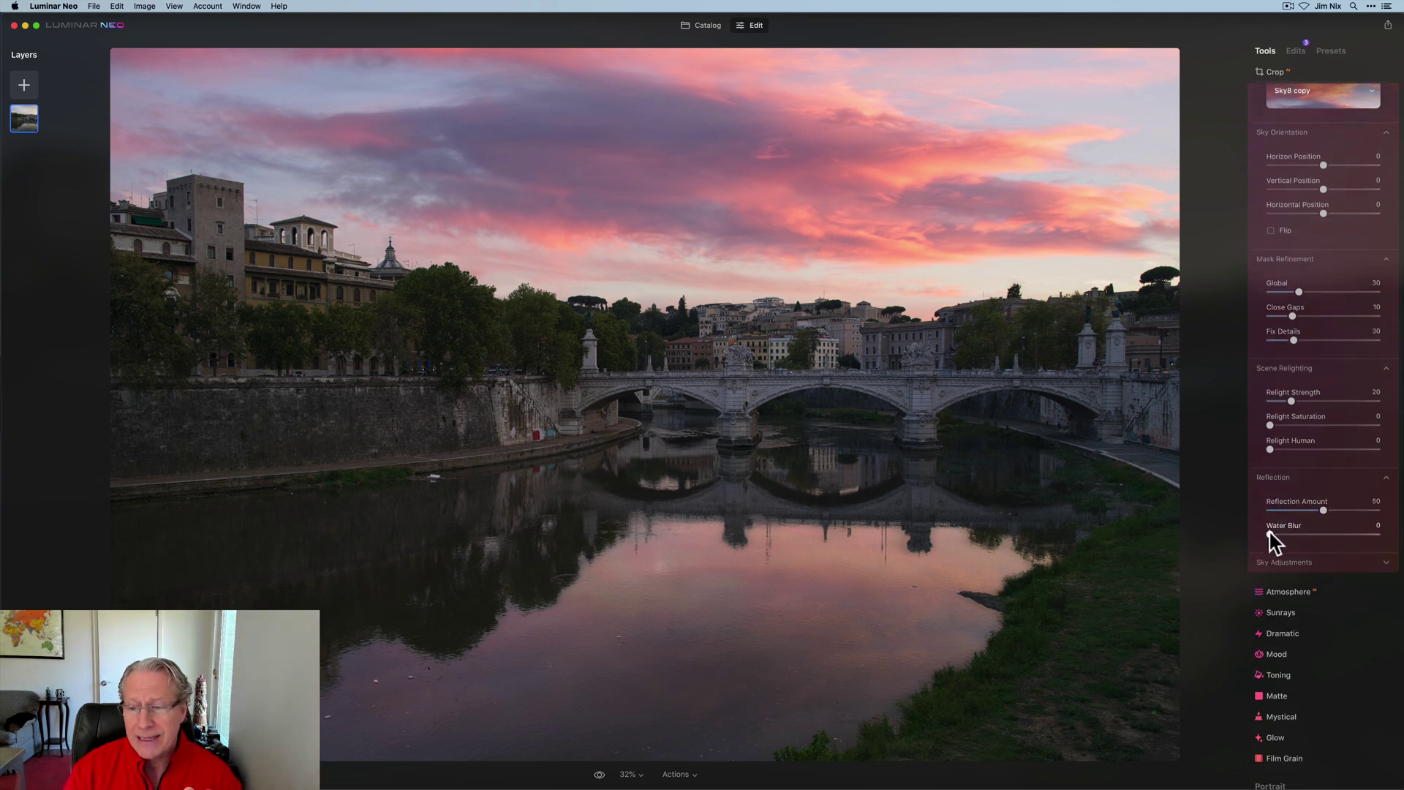
Adjust the softness and strength of the sky's reflection in the river
left_click_drag(1270, 535, 1170, 547)
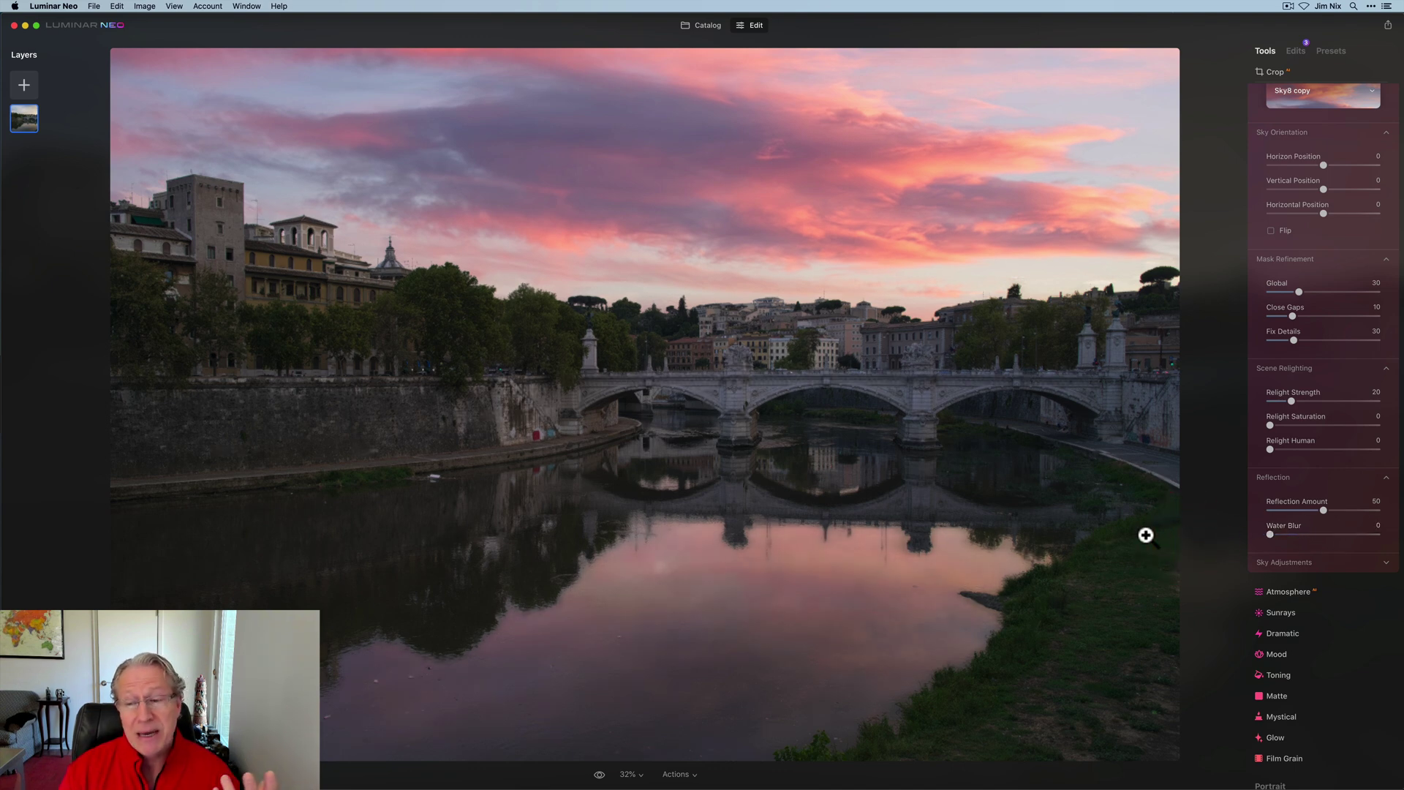
mouse_move(1322, 511)
left_mouse_down()
mouse_move(1368, 511)
mouse_move(1343, 512)
left_mouse_up()
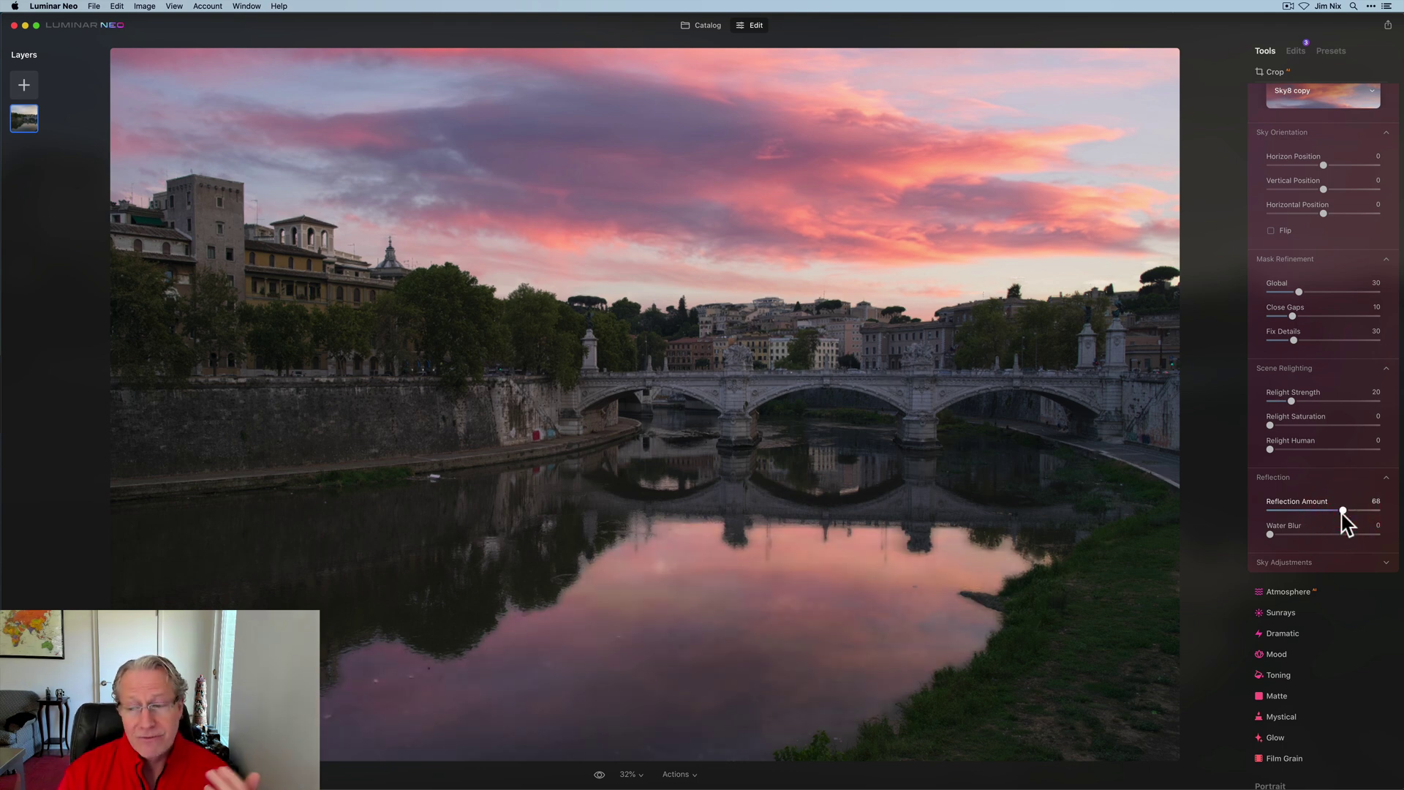
left_click(1277, 565)
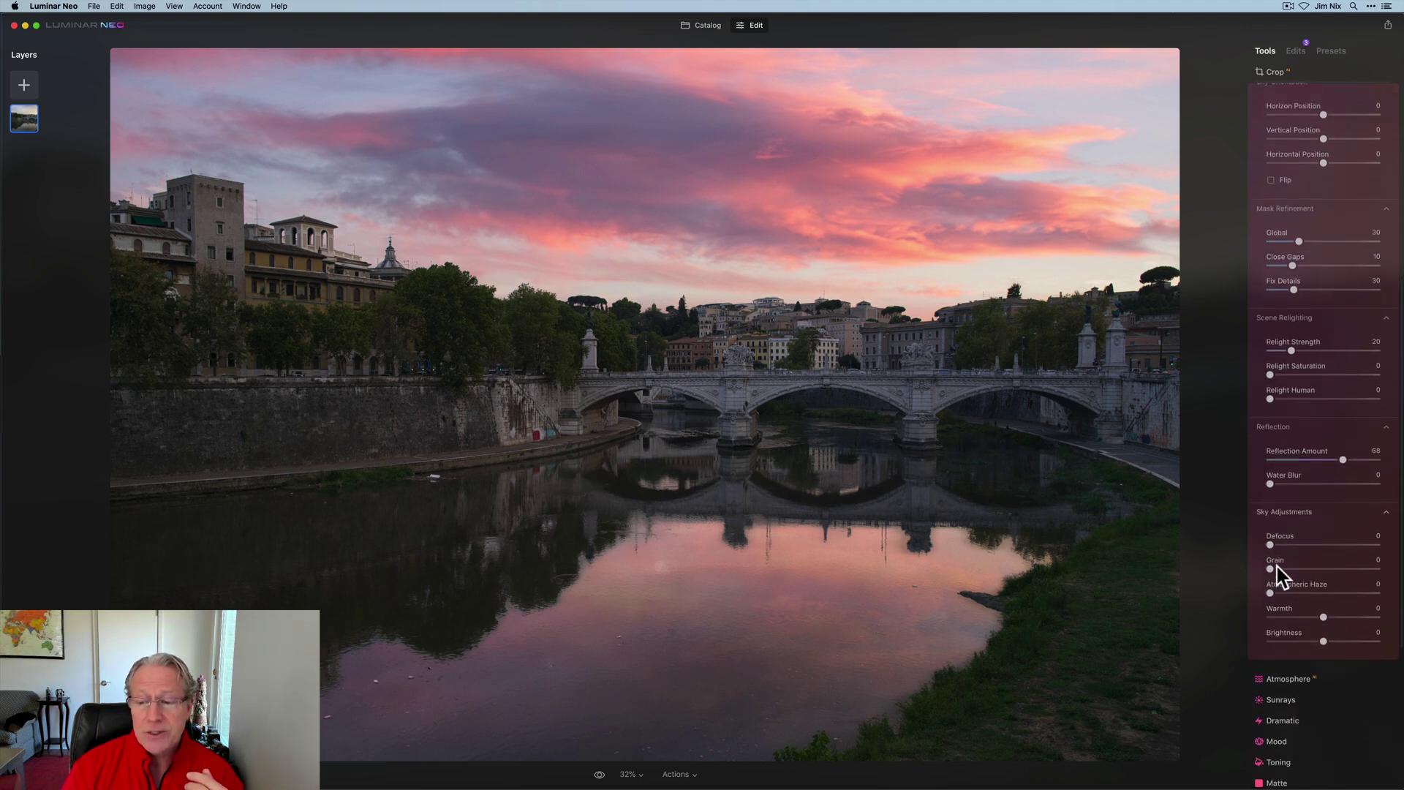
scroll(1276, 574, "down", 2)
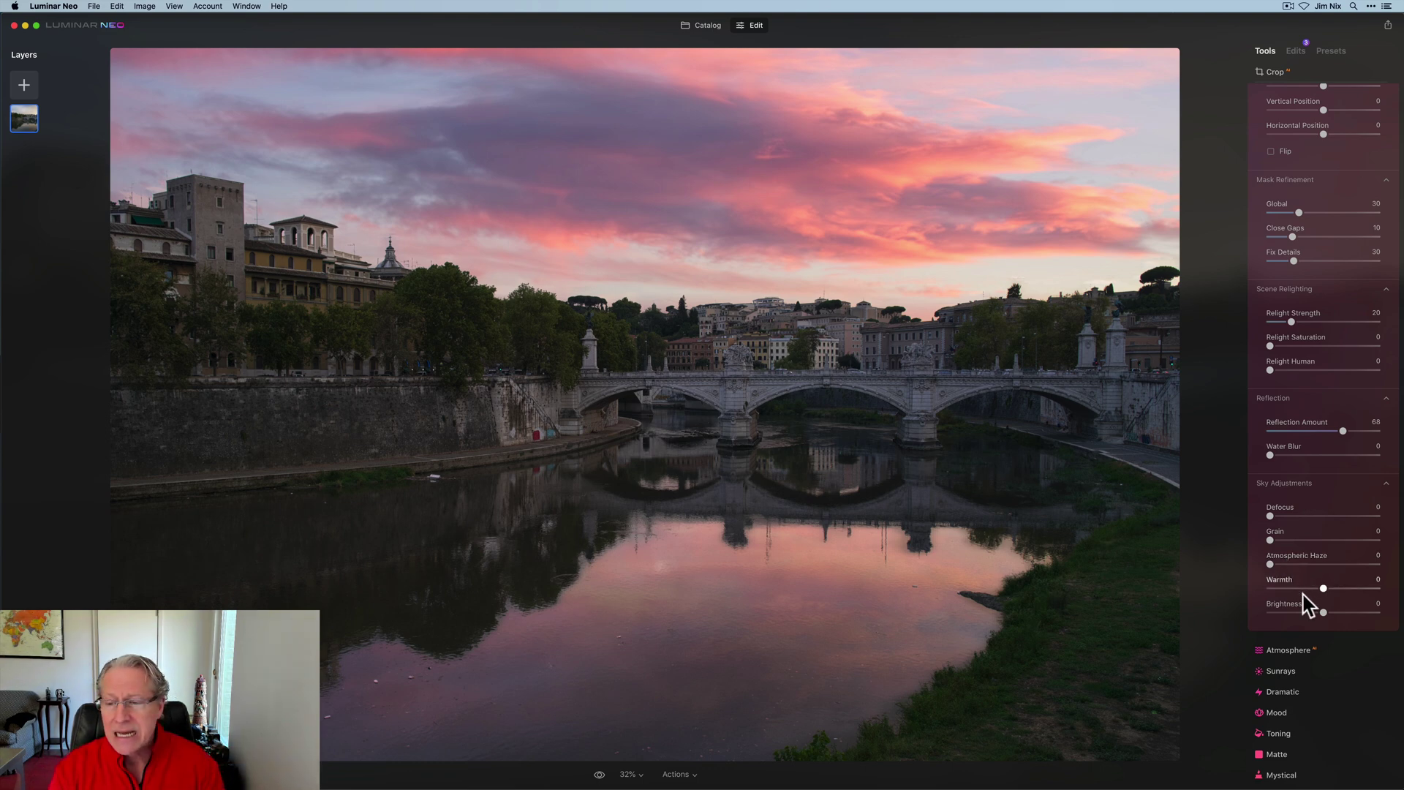
scroll(1298, 603, "up", 8)
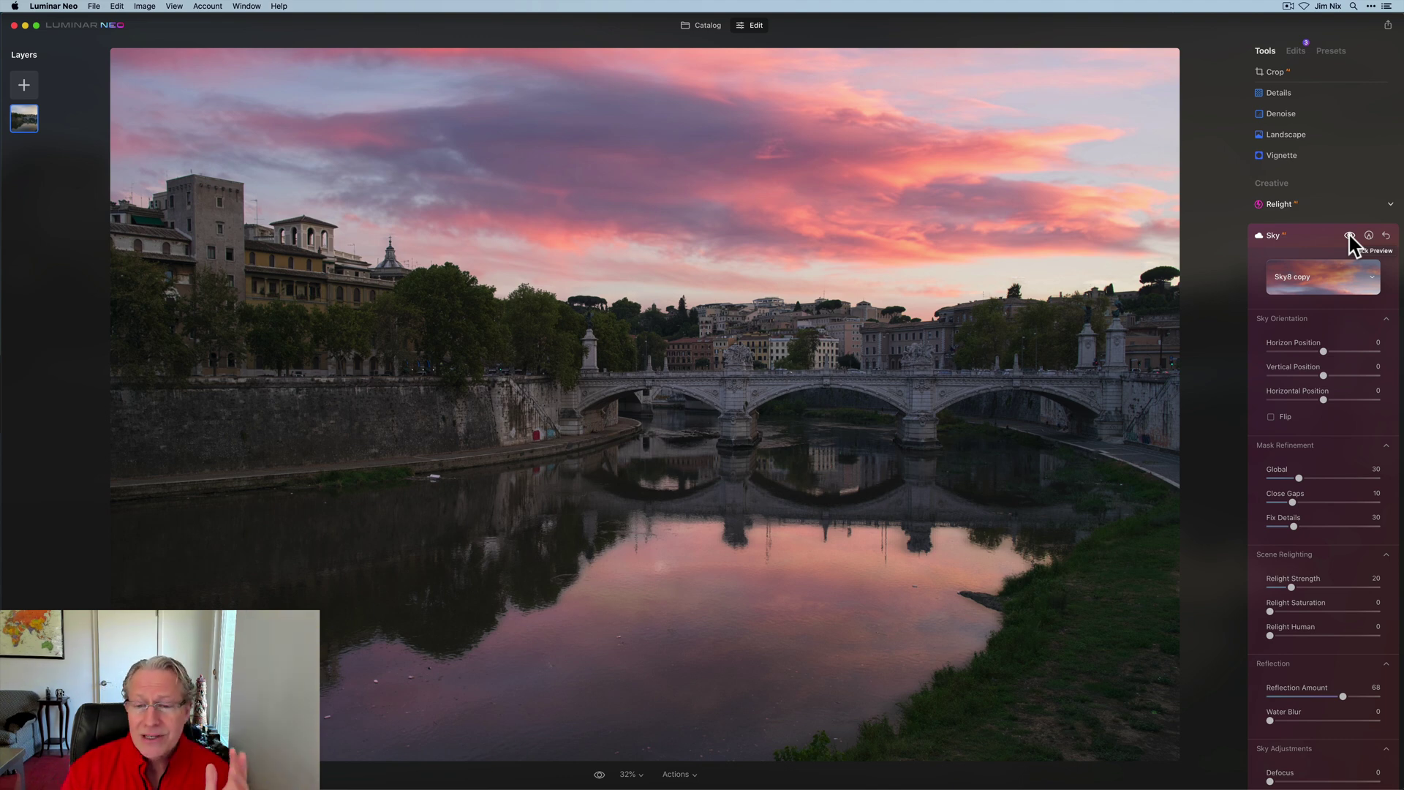
Compare the photo with and without the new sky, then reset the Sky tool
left_click(1350, 236)
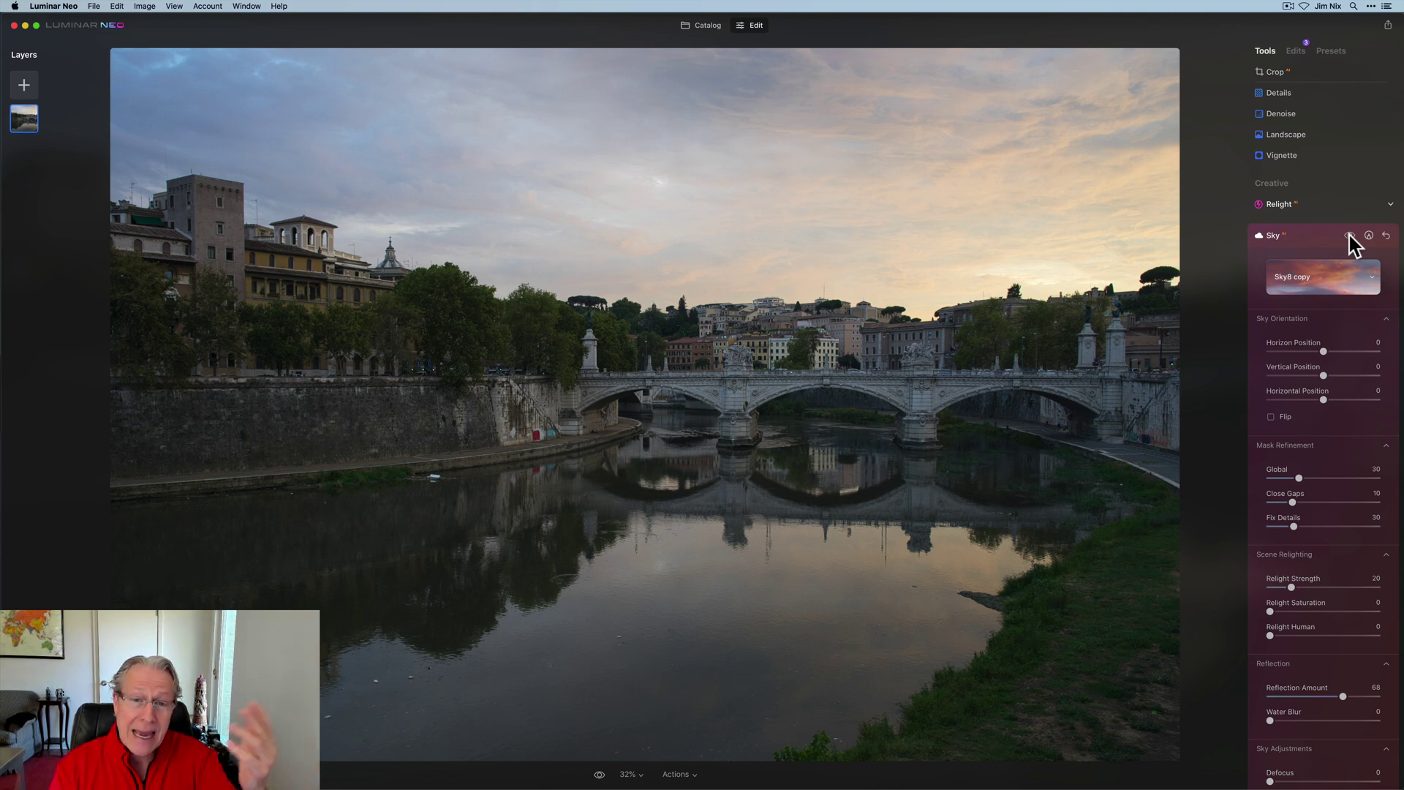
left_click(1351, 236)
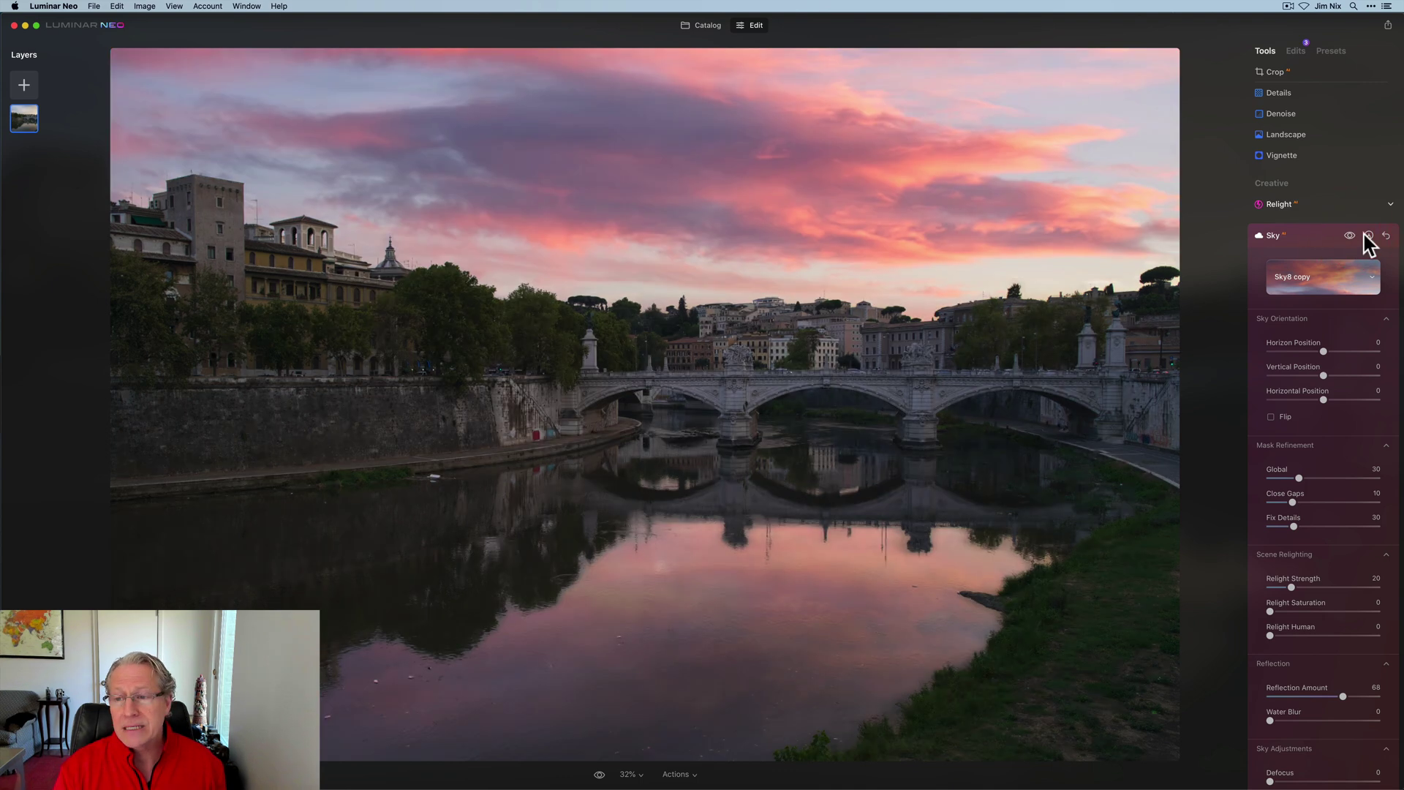
left_click(1387, 236)
left_click(1285, 235)
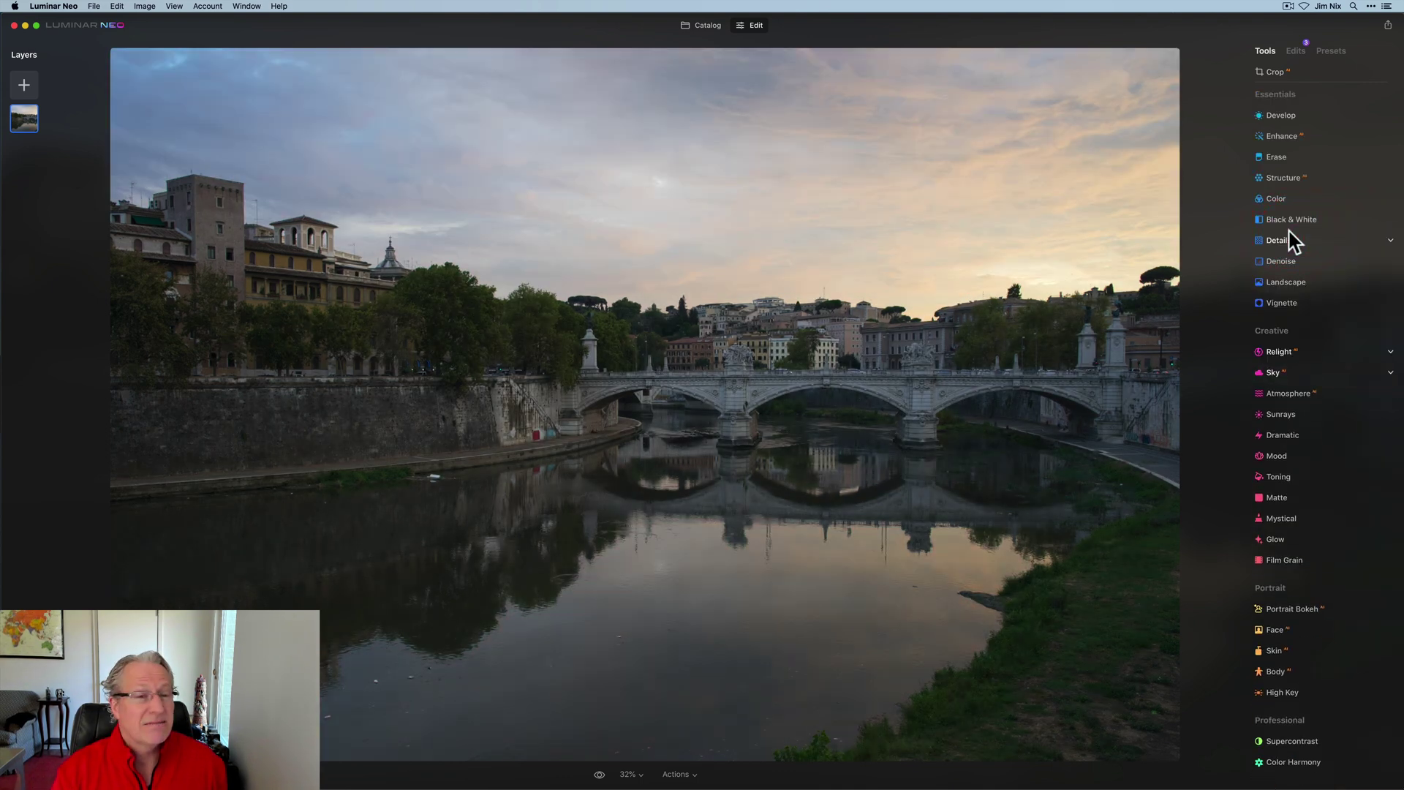
left_click(1289, 393)
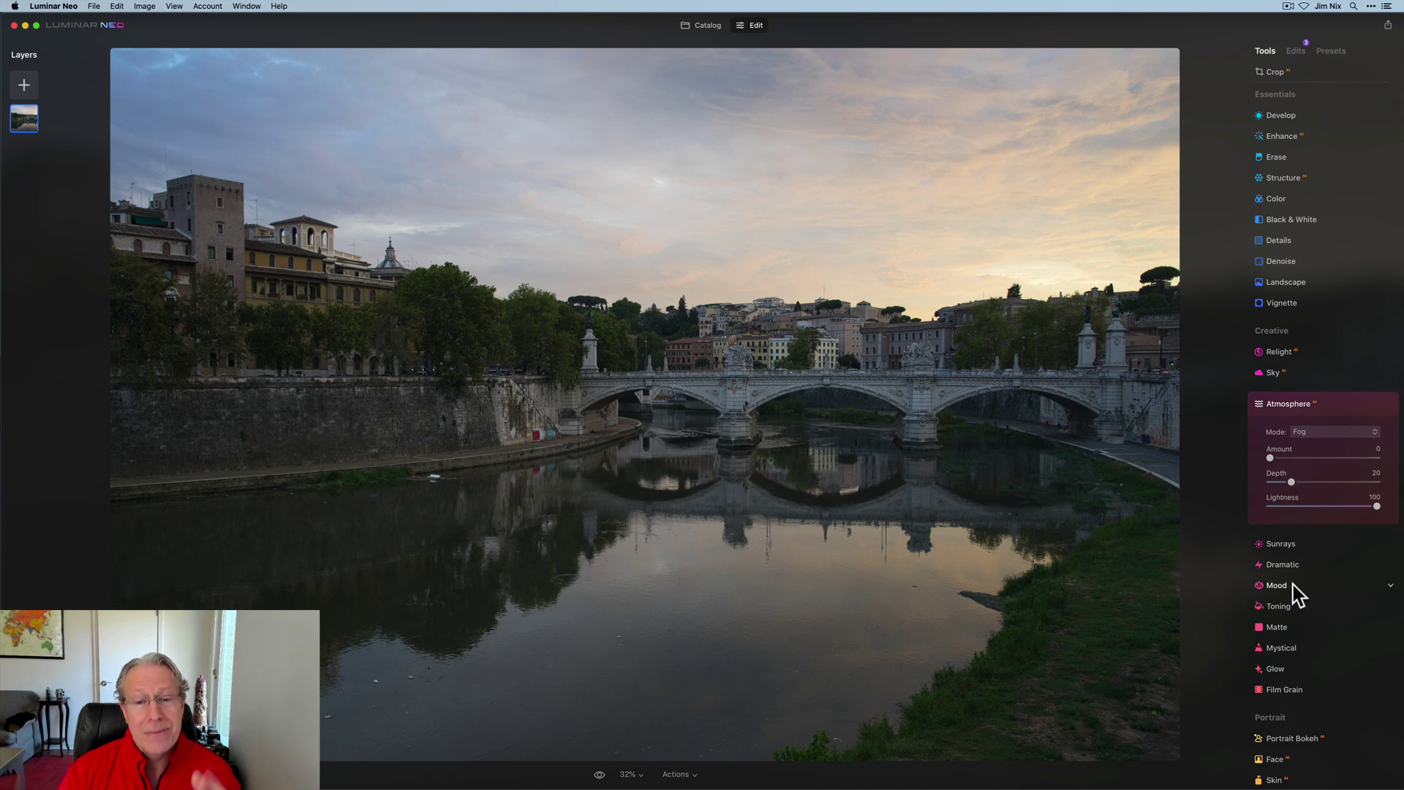
left_click(1329, 433)
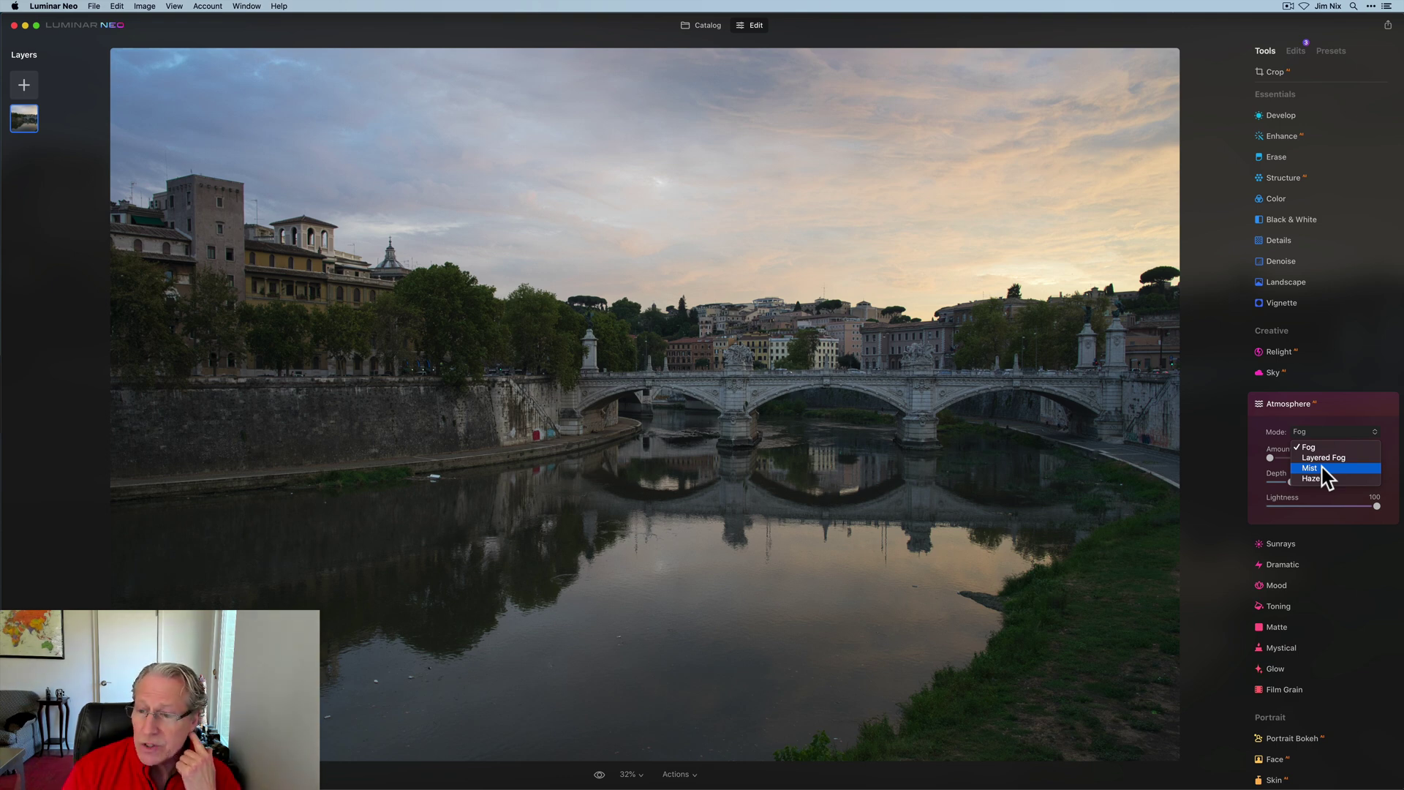
left_click(1322, 469)
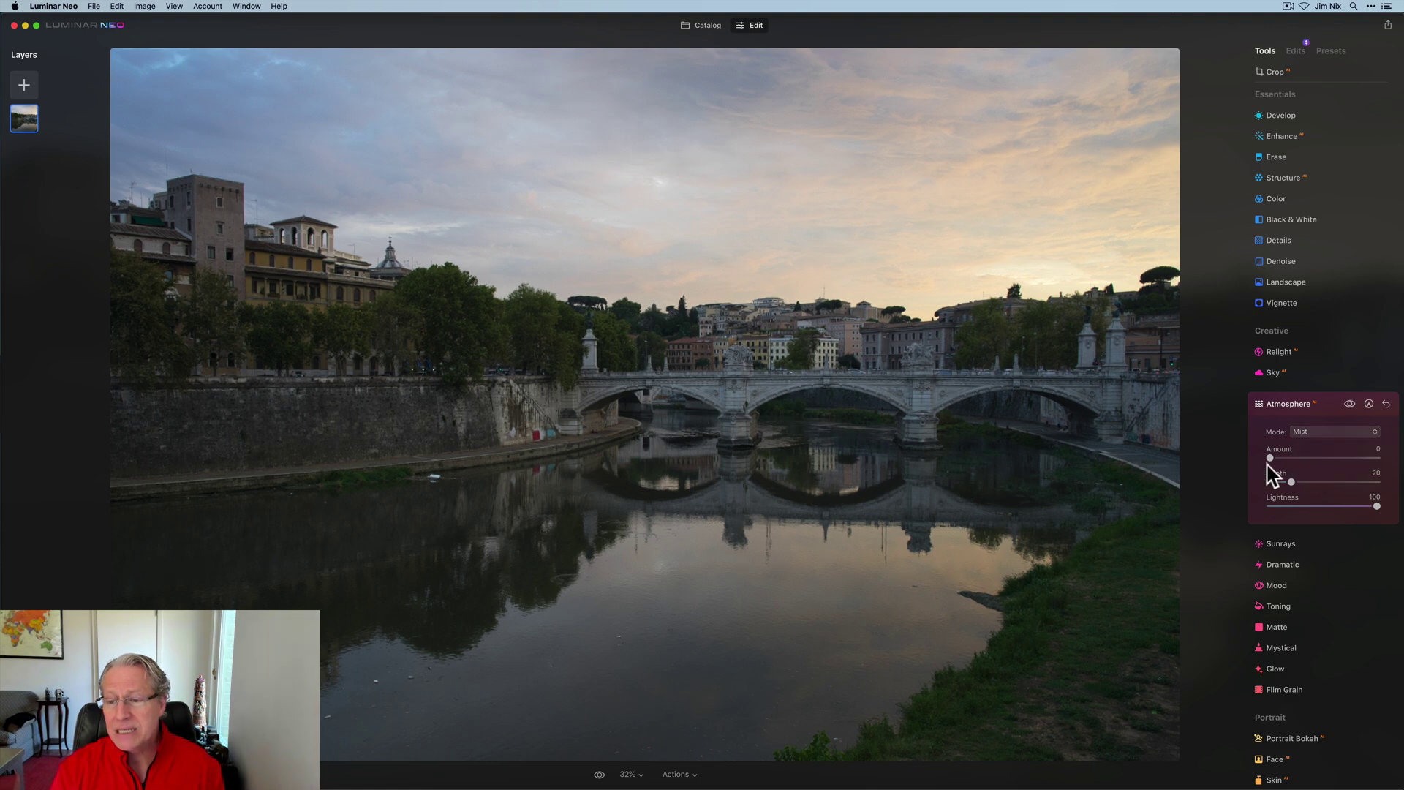
left_click_drag(1271, 458, 1333, 453)
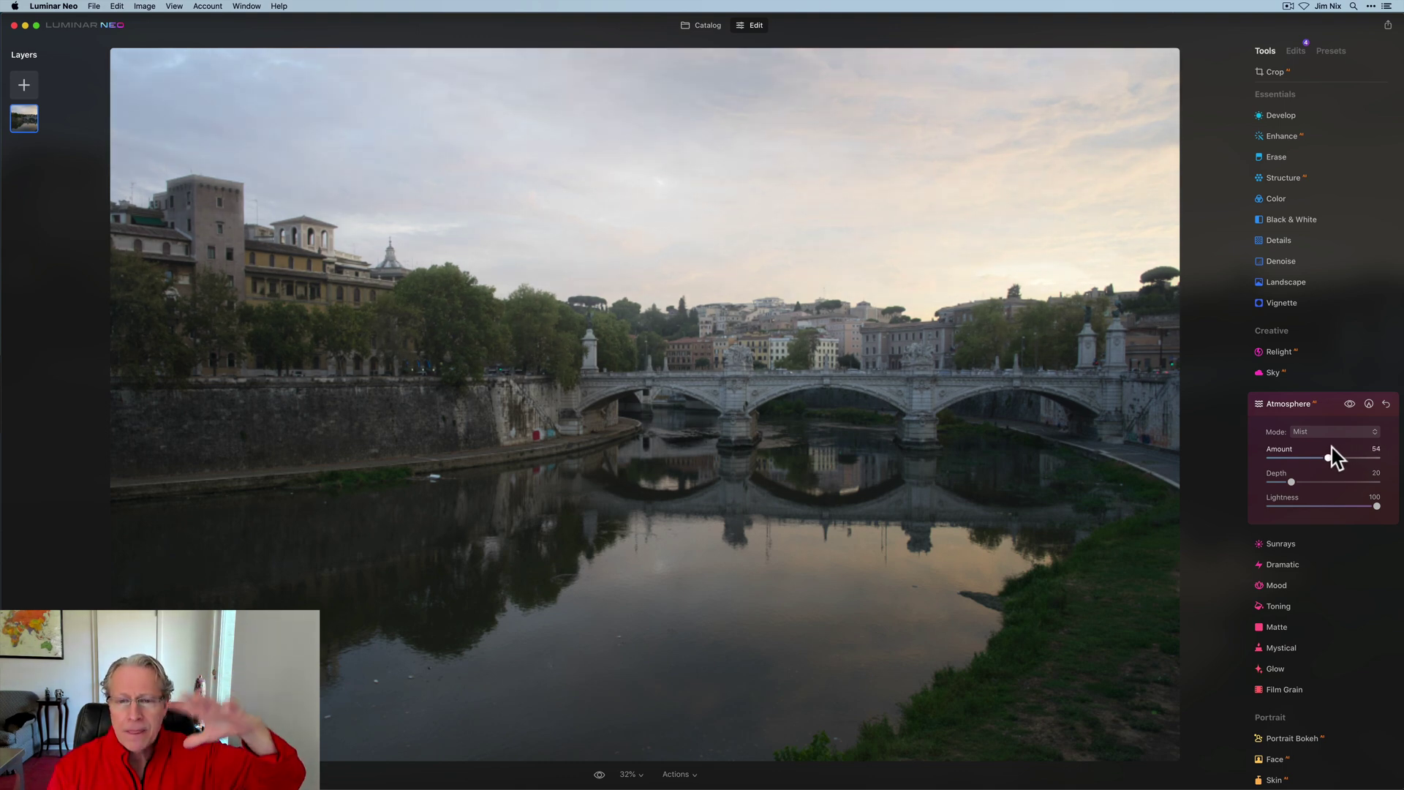
left_click_drag(1331, 455, 1355, 506)
left_click(1321, 433)
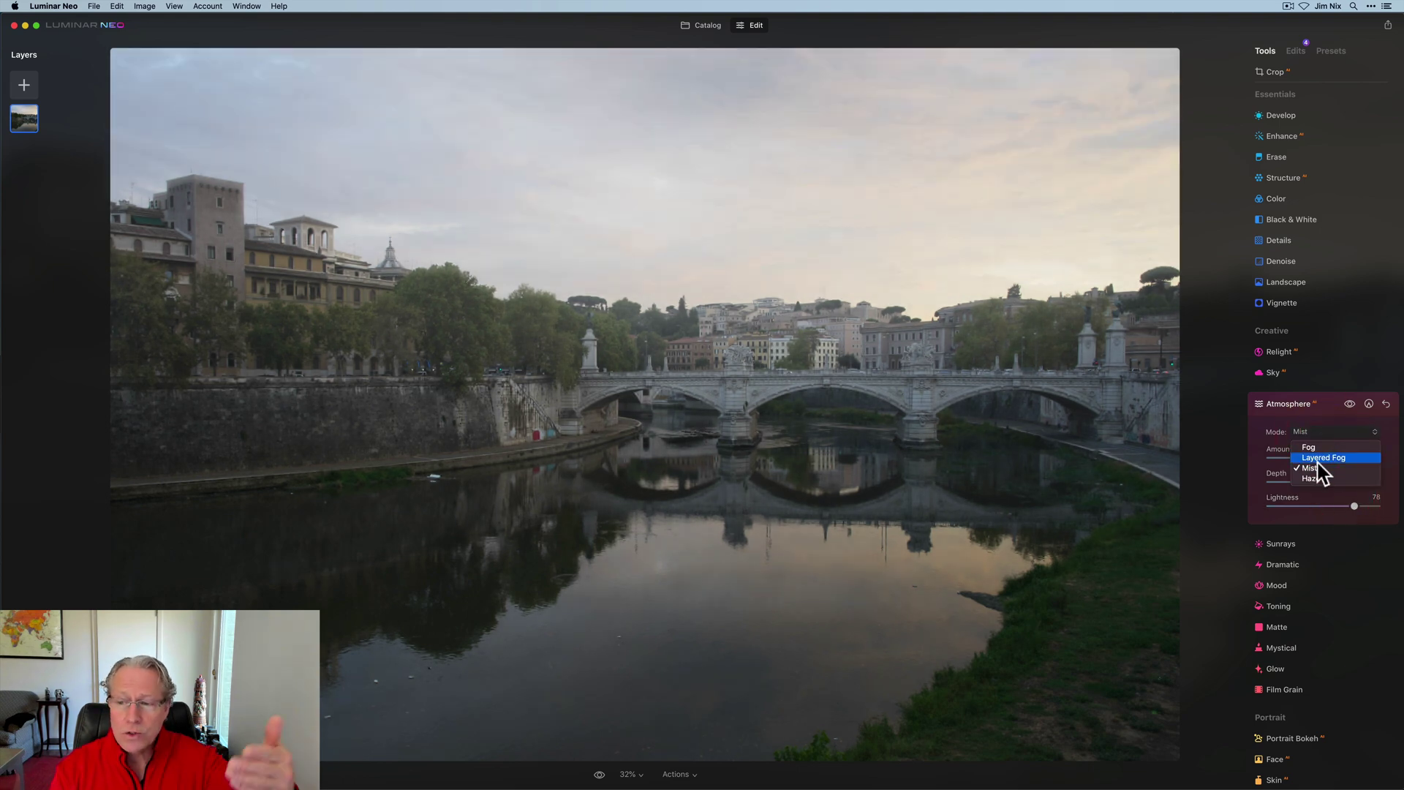
left_click(1323, 432)
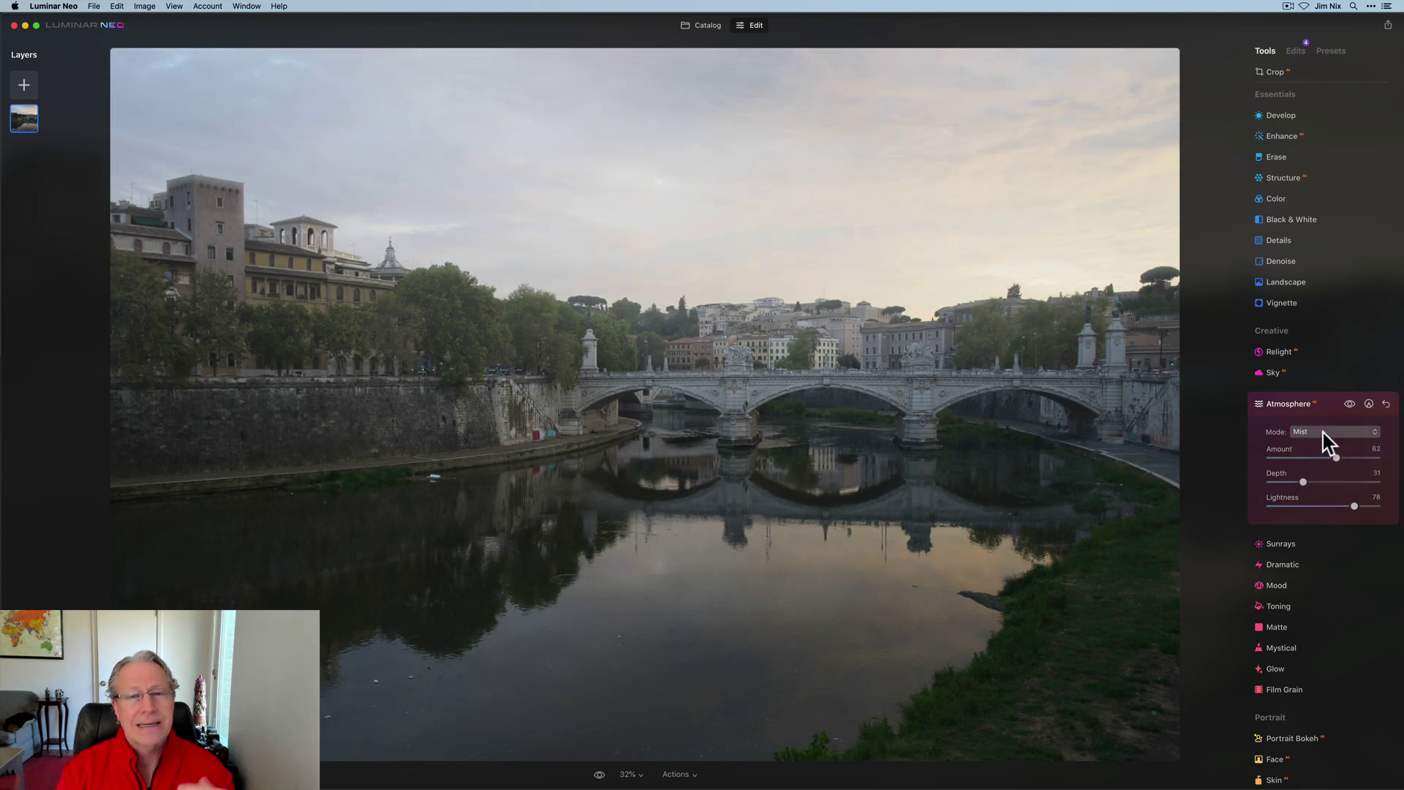
left_click(1387, 405)
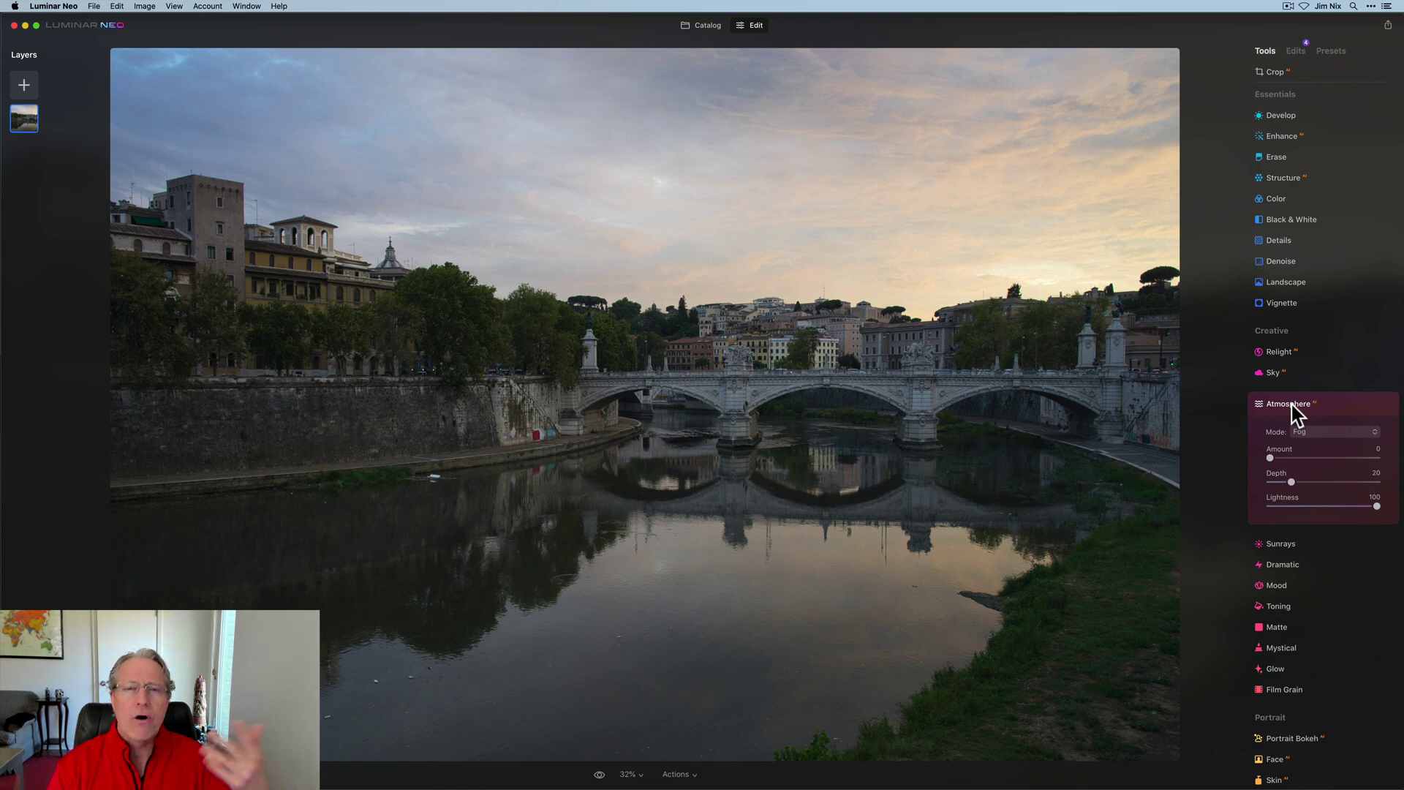
left_click(1292, 404)
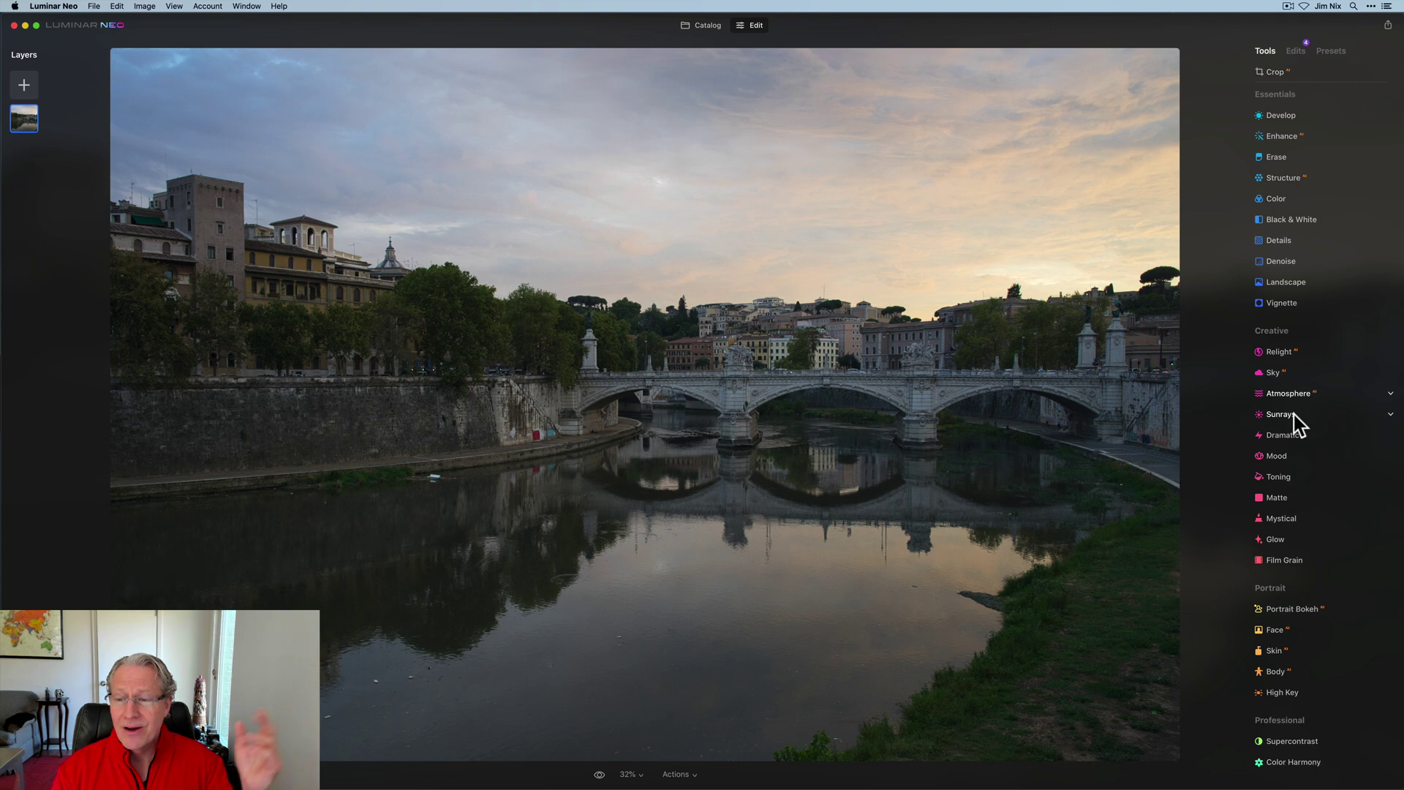
Place the sun centre in the upper-left sky and raise Sunrays Amount to 56
left_click(1293, 418)
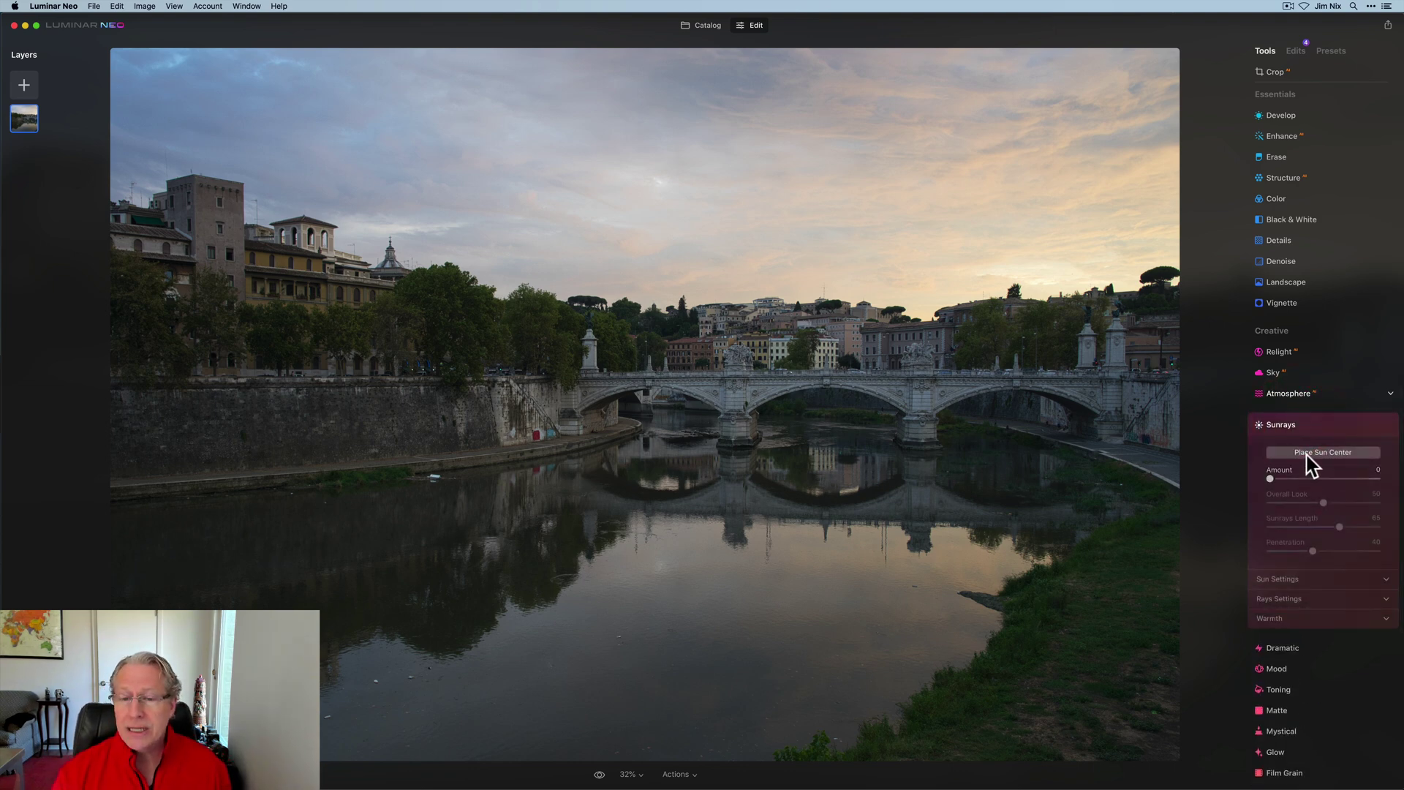
left_click(1309, 455)
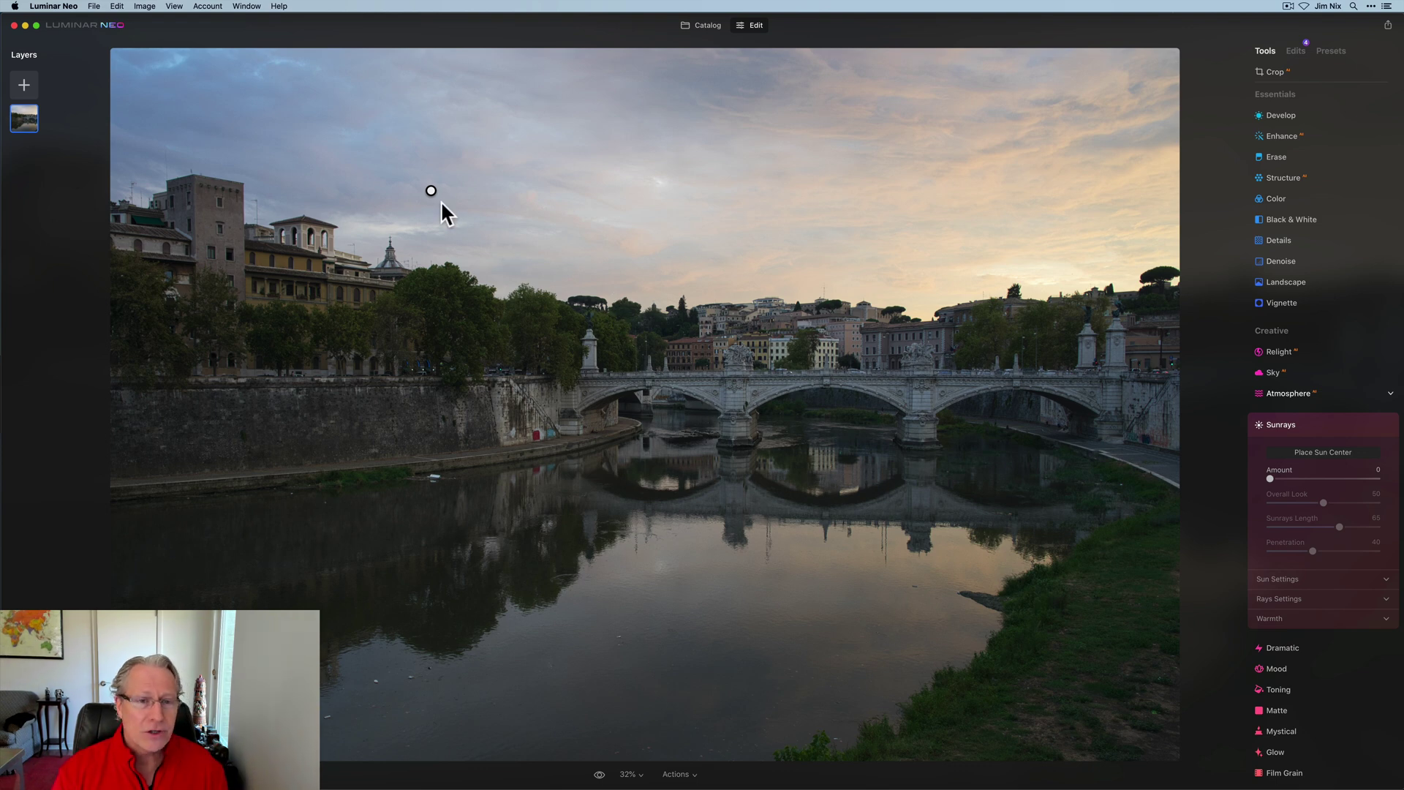
left_click(1348, 462)
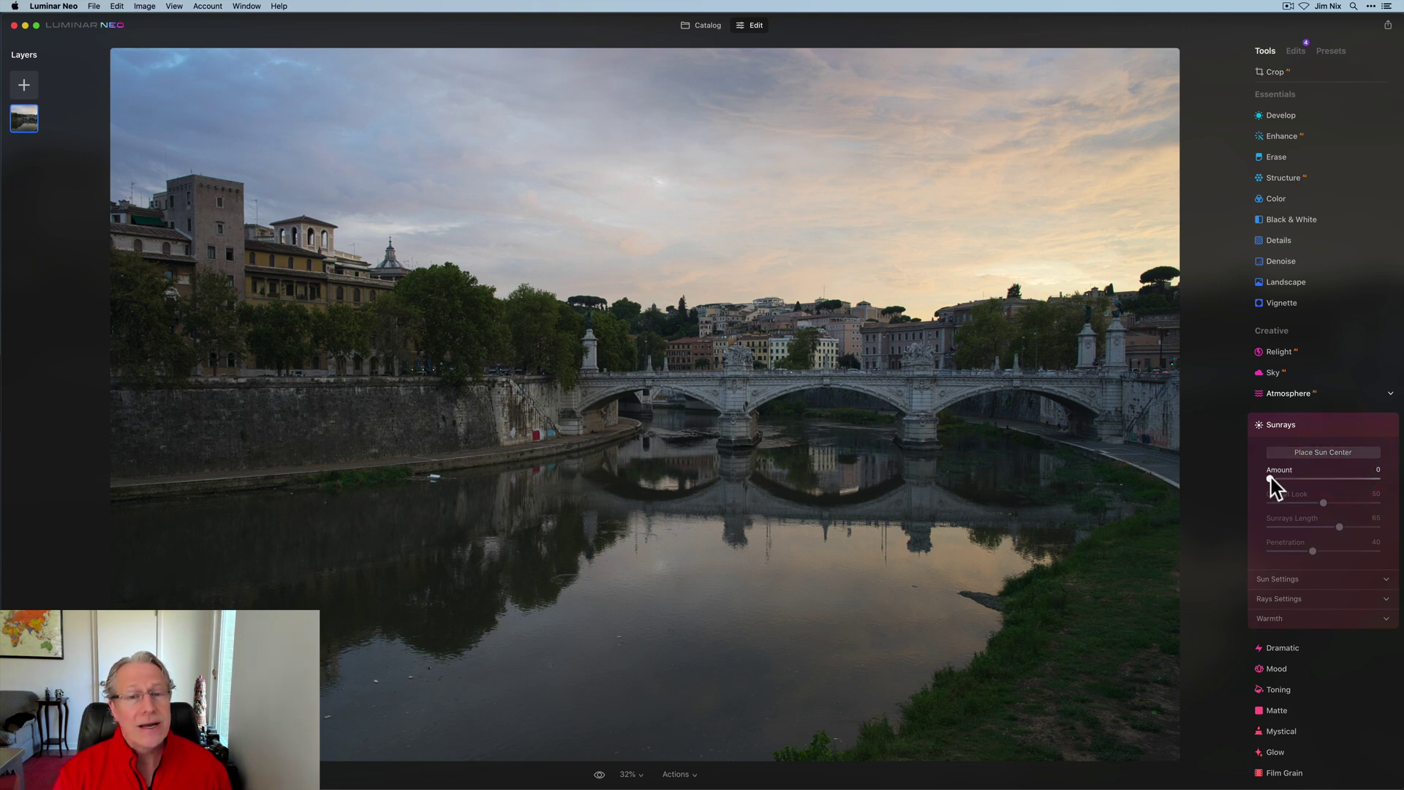
left_click_drag(1270, 477, 1331, 477)
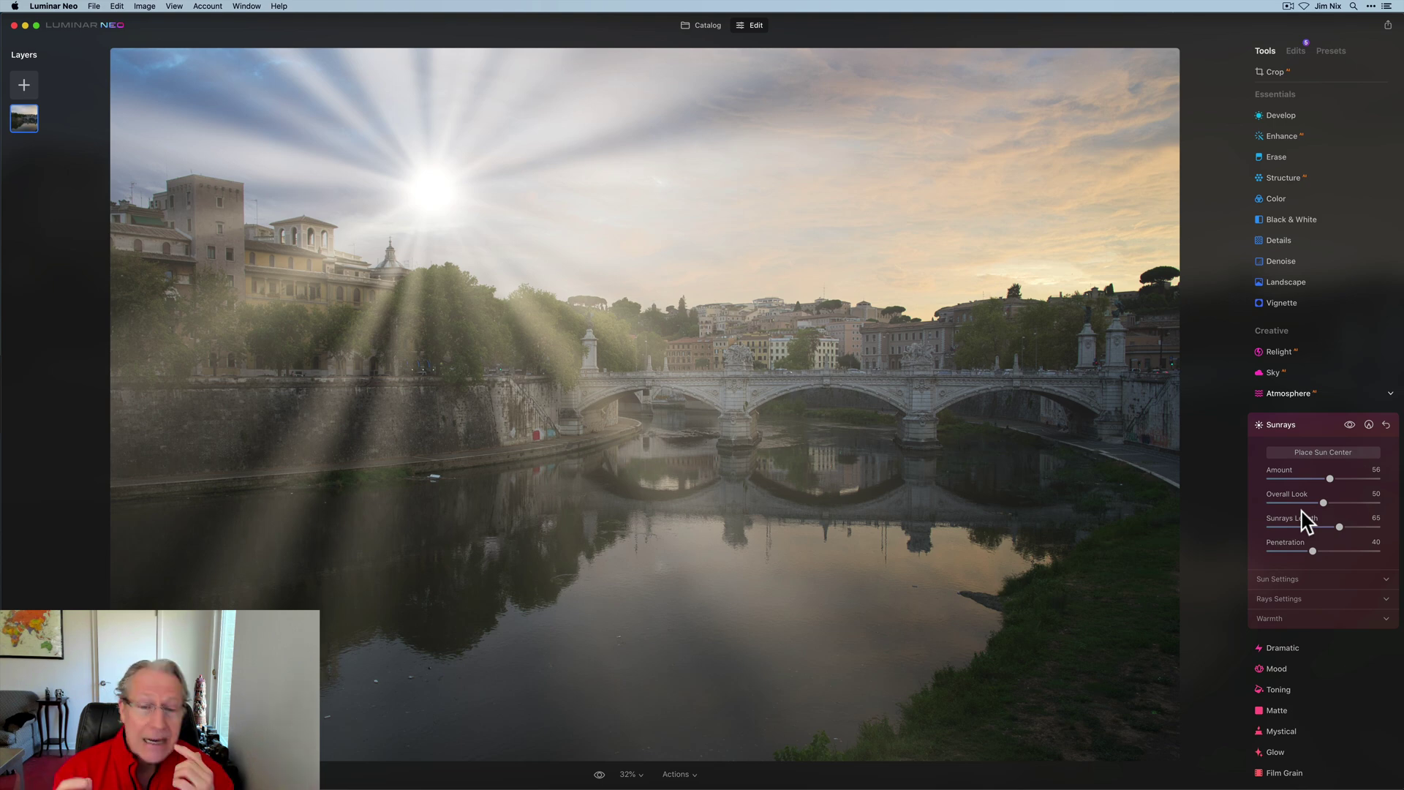
left_click(1351, 425)
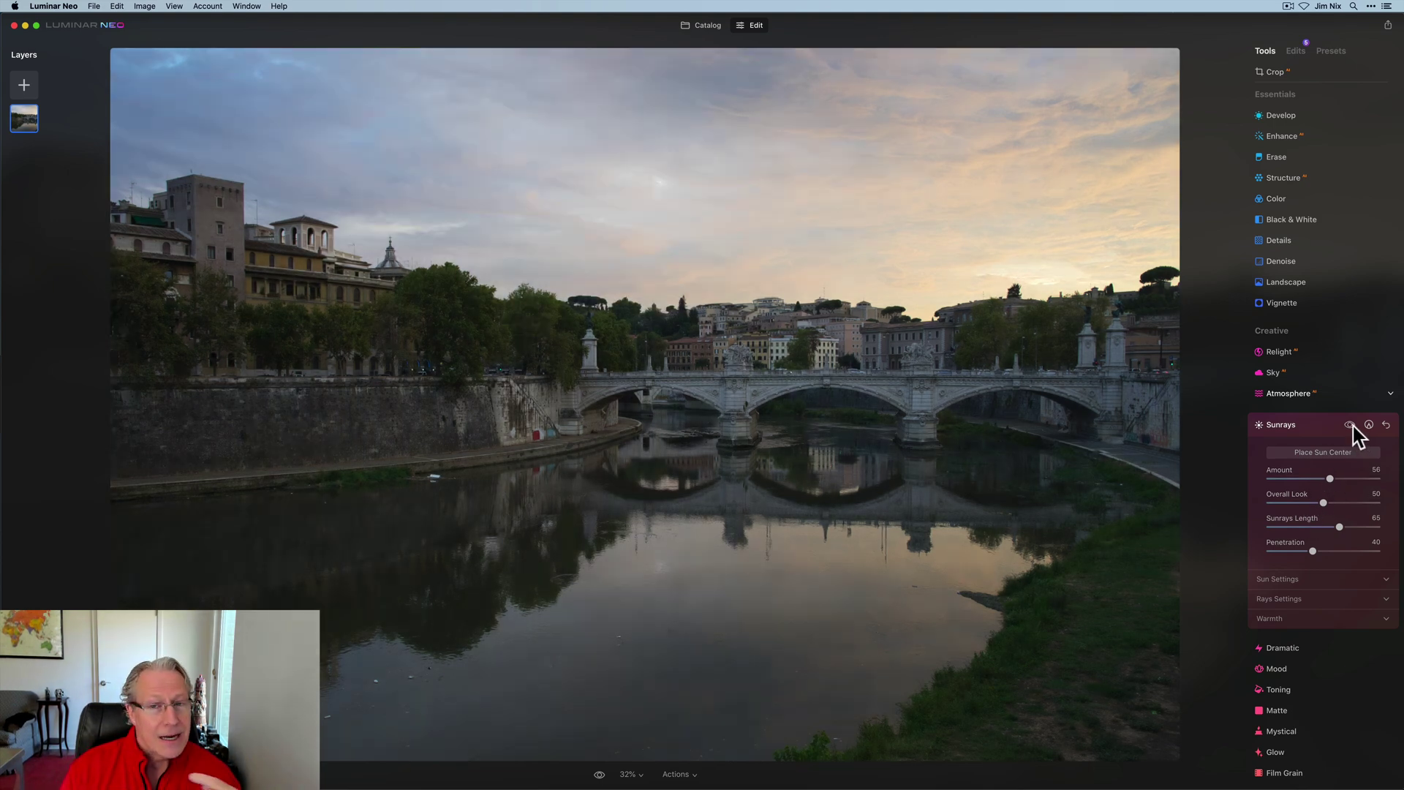
left_click(1350, 425)
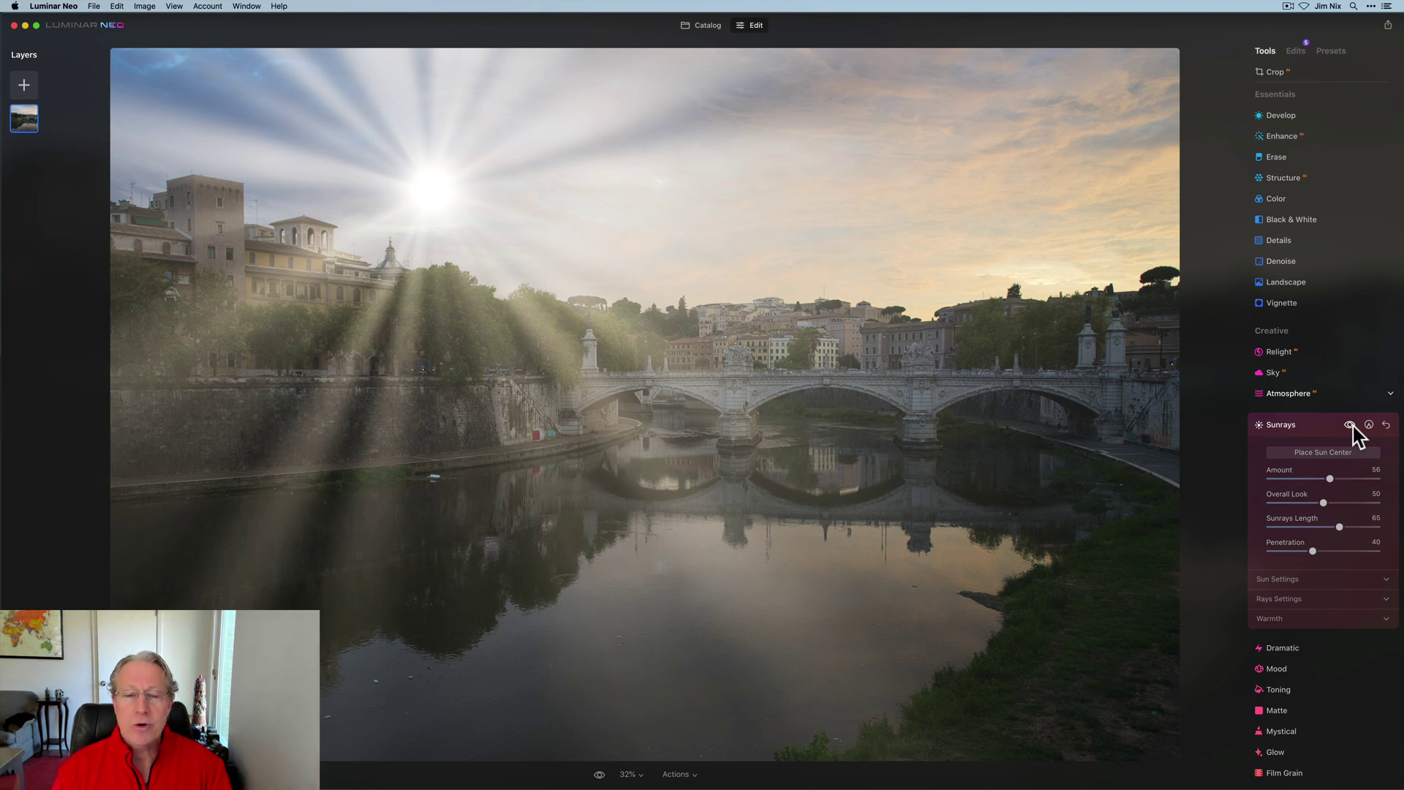
Soften the sunrays' Overall Look to 41 and set Number of Sunrays to 7
left_click_drag(1324, 503, 1317, 549)
left_click(1288, 581)
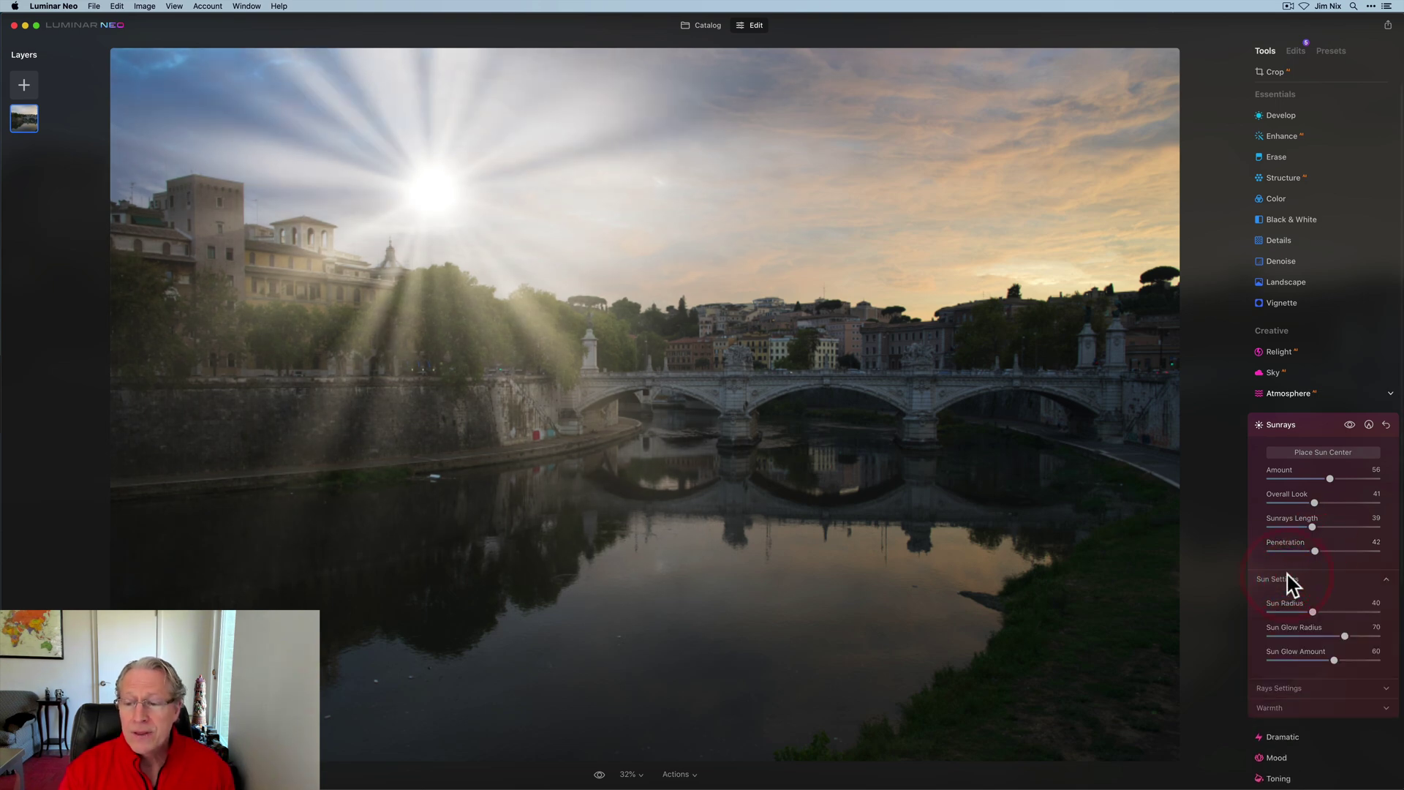
scroll(1289, 583, "down", 2)
left_click(1291, 517)
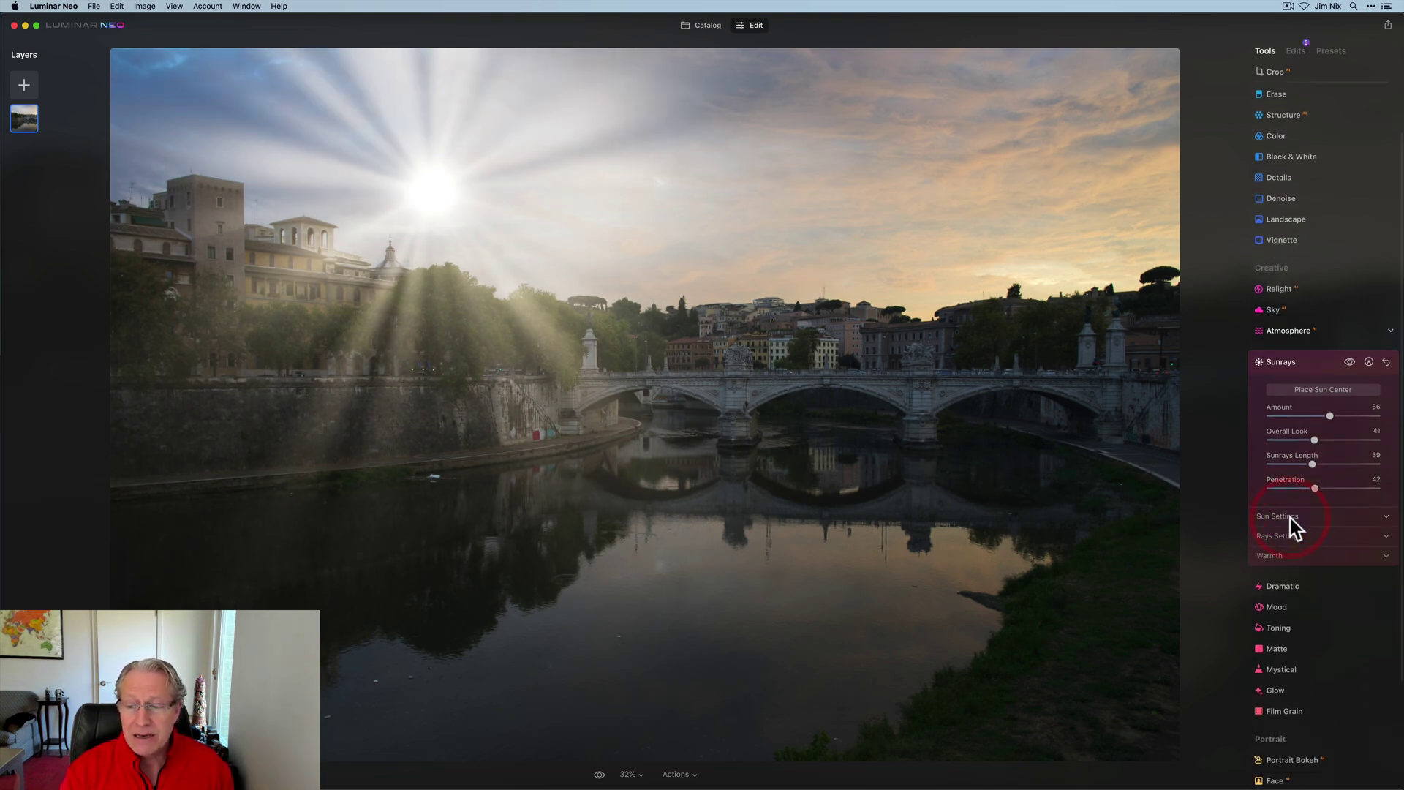
left_click(1288, 537)
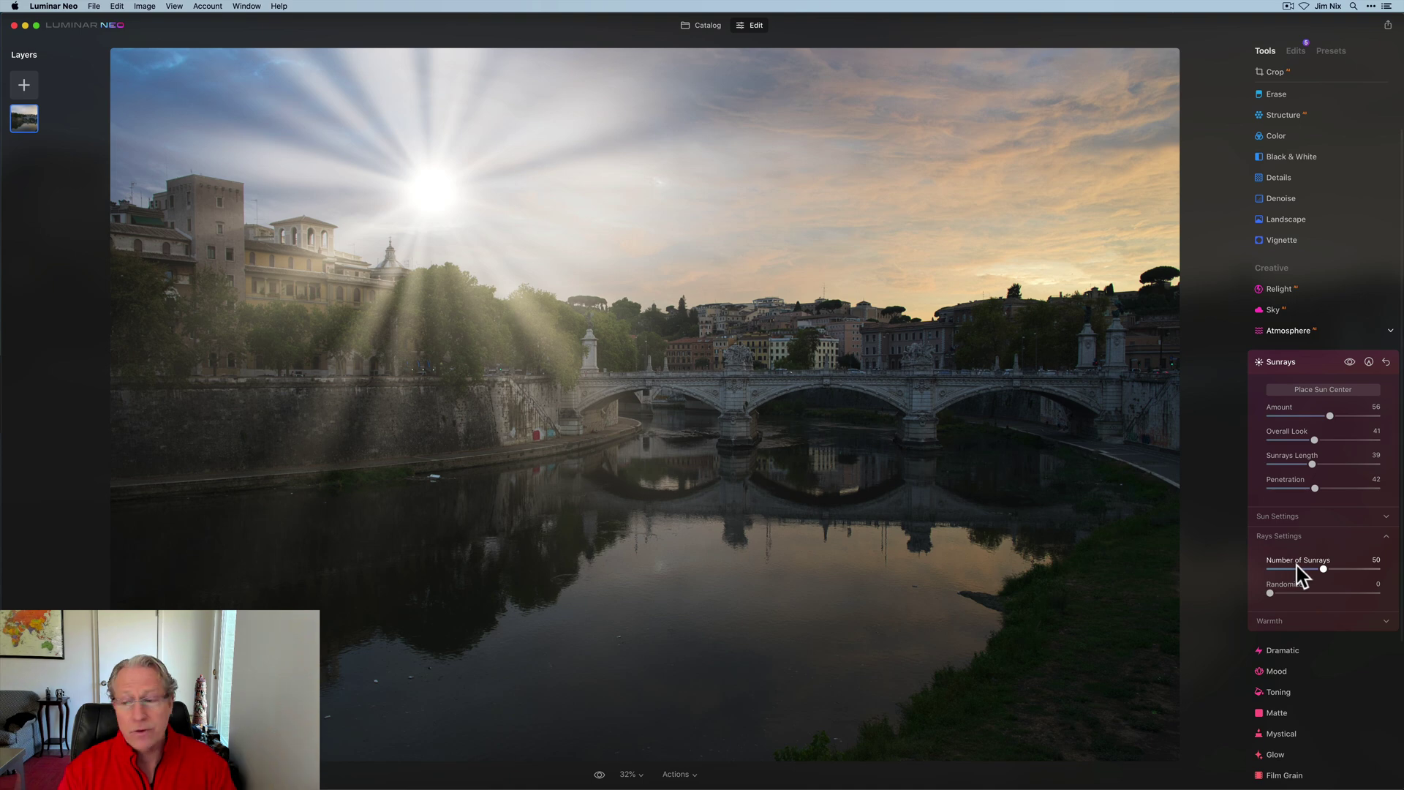
left_click_drag(1320, 570, 1281, 563)
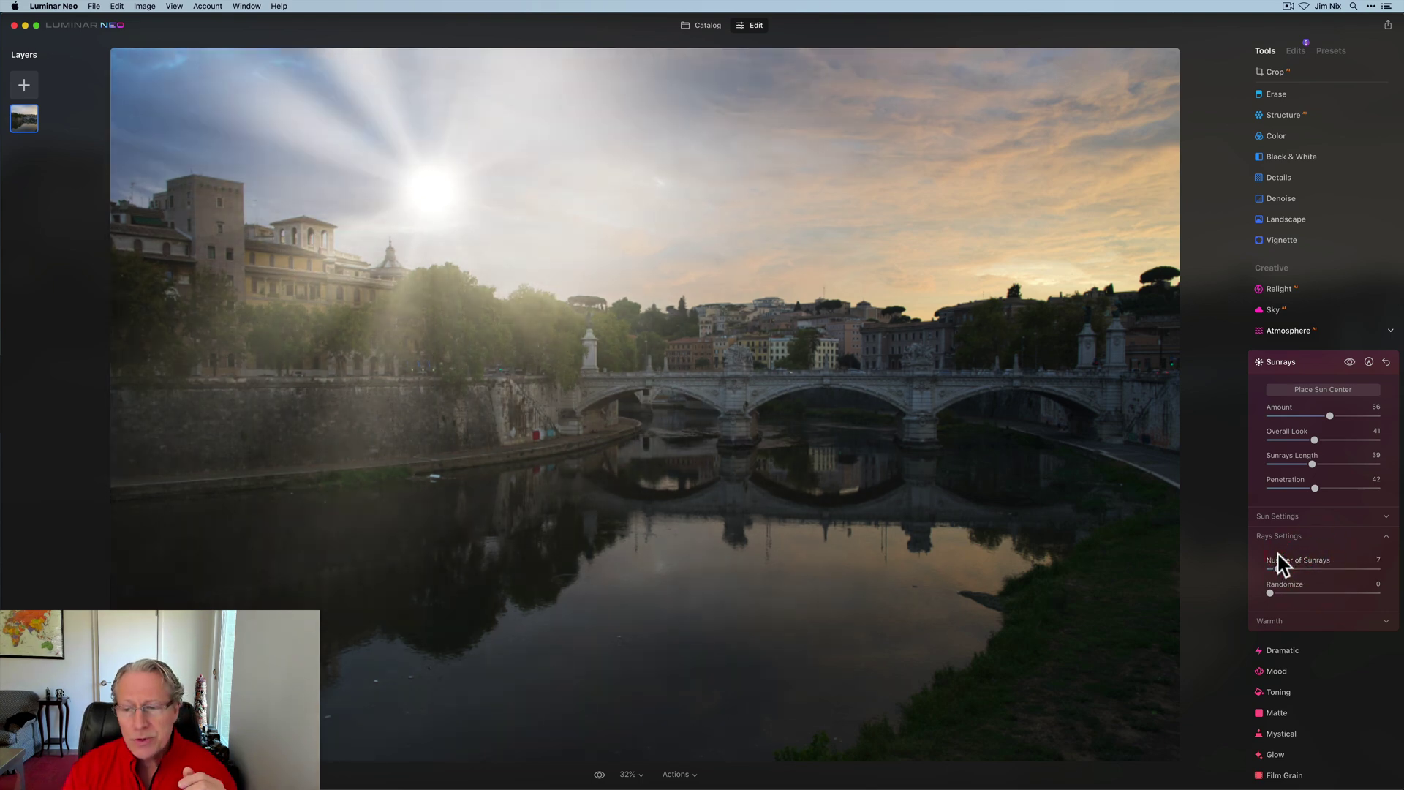
left_click(1274, 623)
scroll(1274, 627, "down", 1)
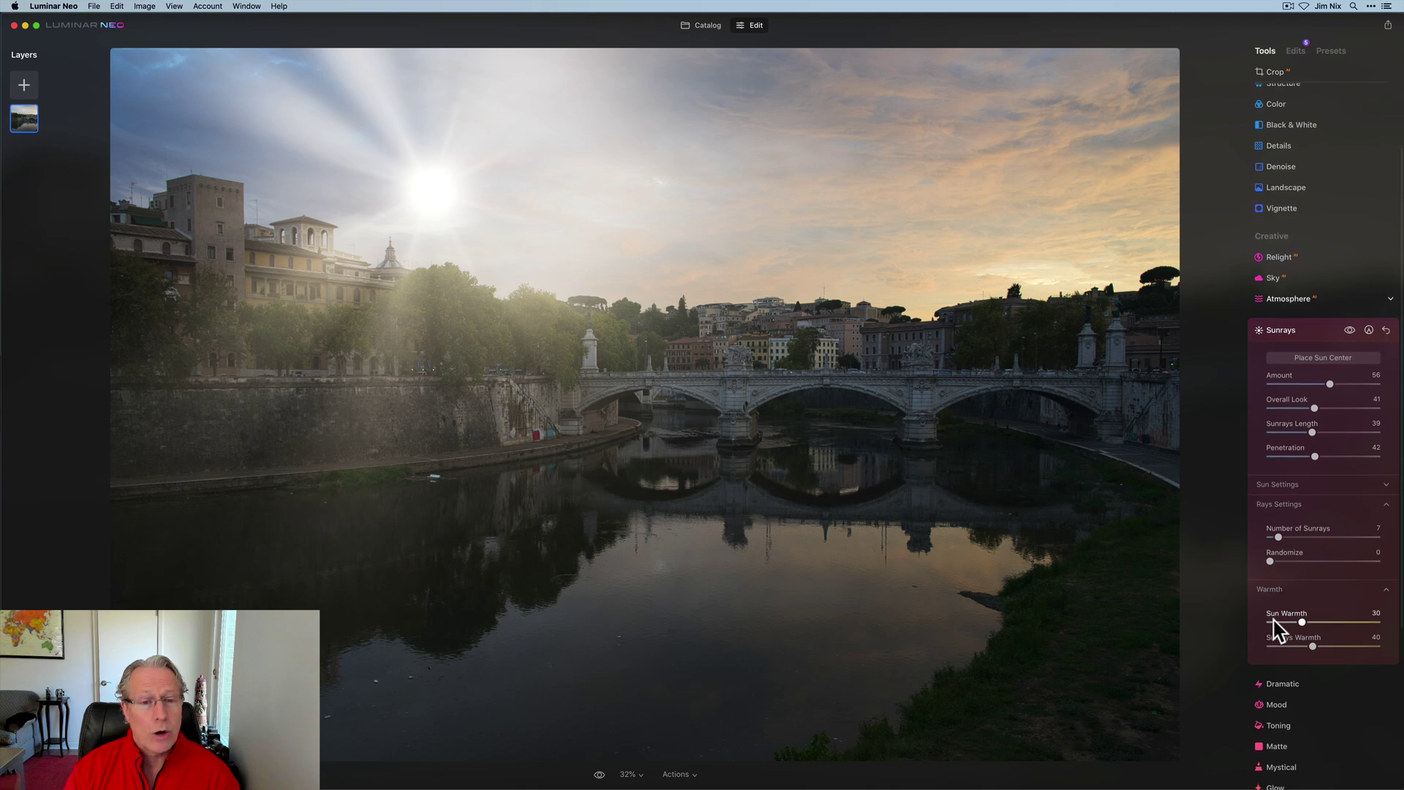
scroll(1274, 627, "up", 3)
Move the sun above the right-hand trees, strengthen Overall Look, then reset Sunrays
left_click(1326, 449)
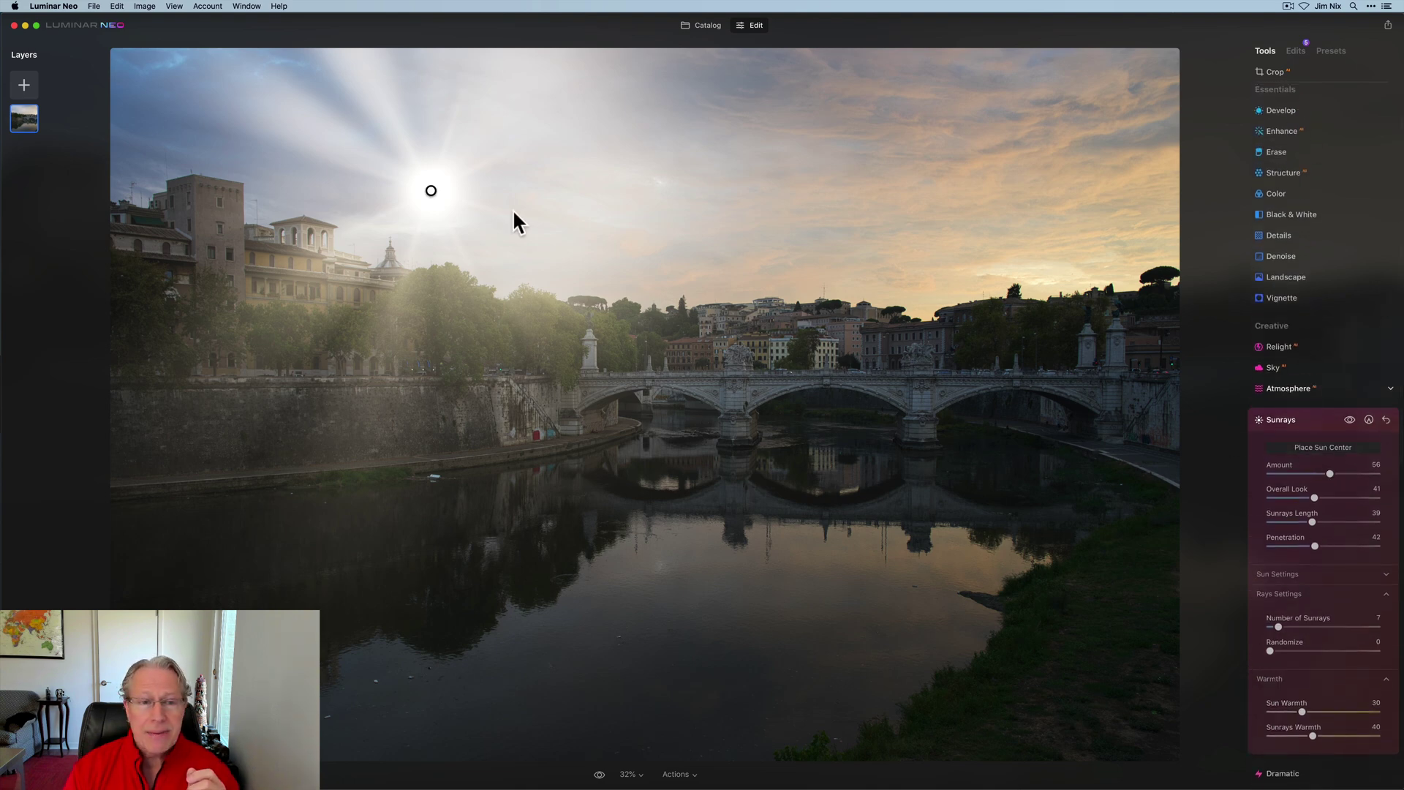
left_click_drag(431, 190, 1214, 144)
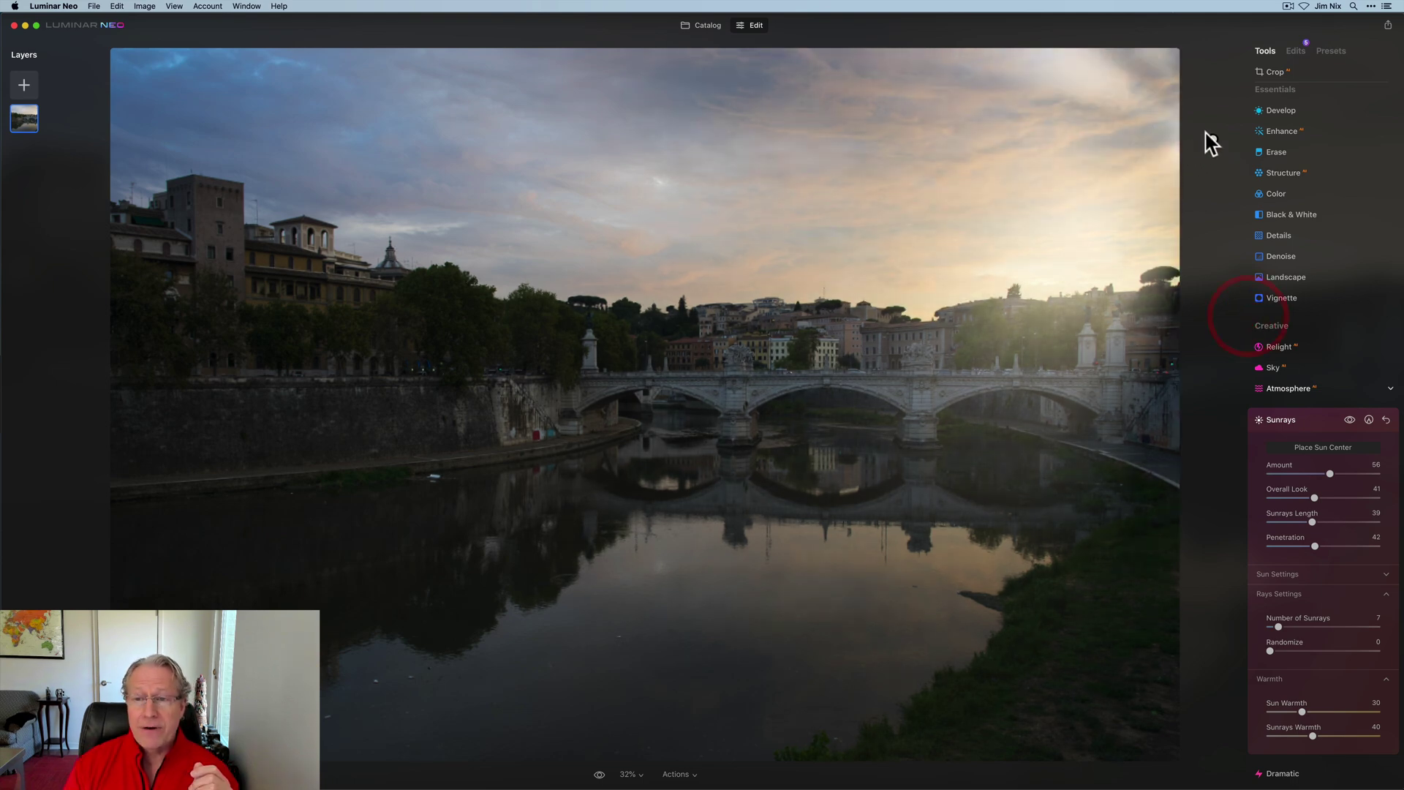
left_click(1302, 449)
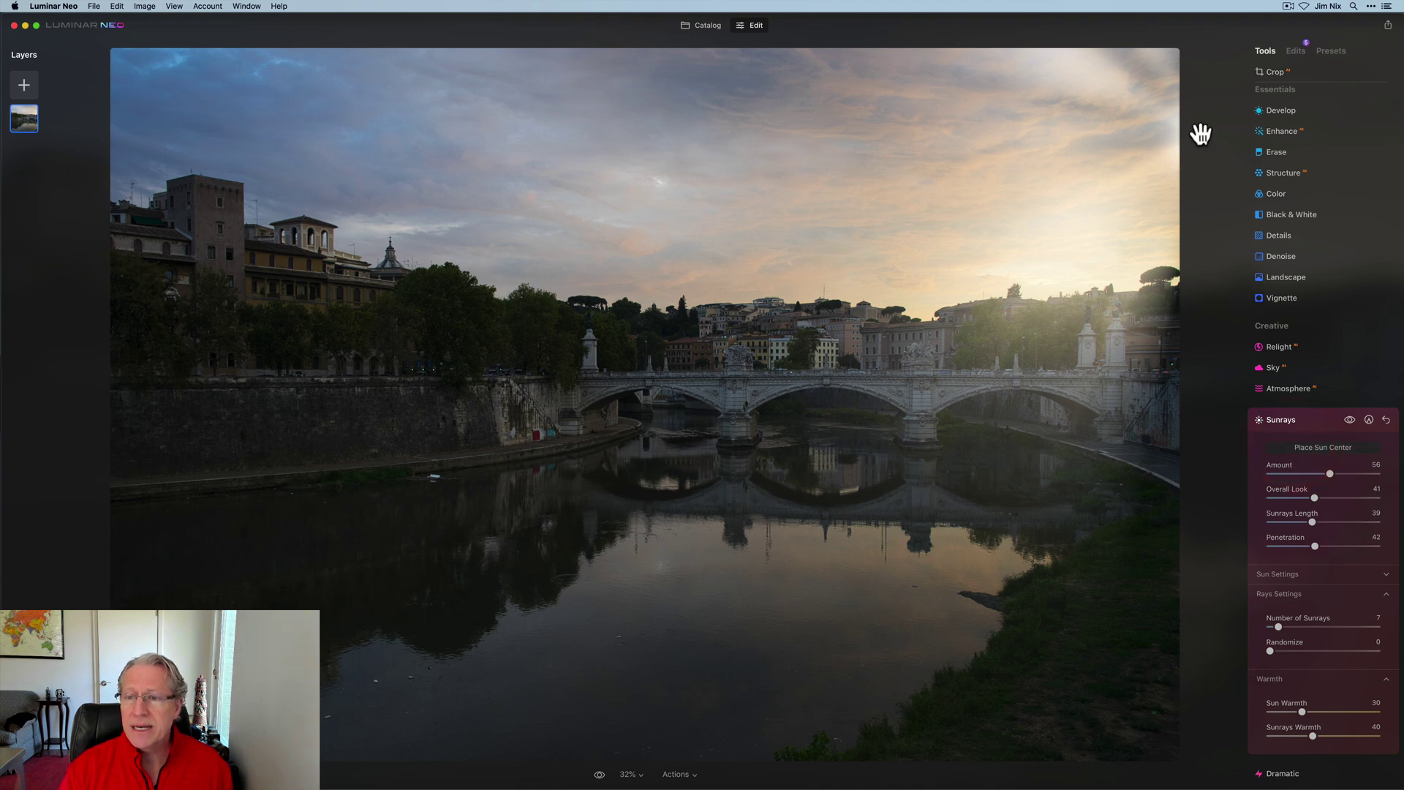
left_click_drag(1209, 135, 1050, 322)
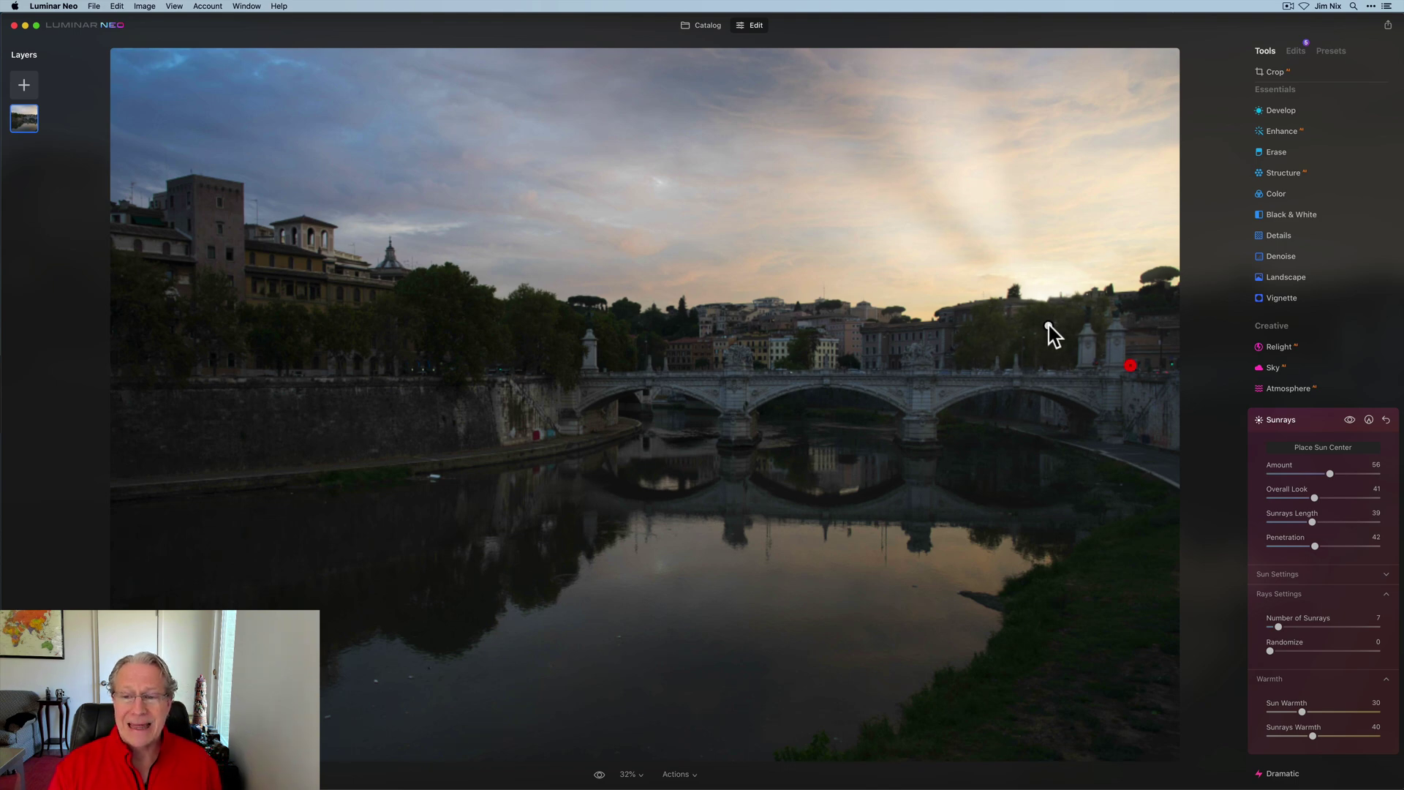
left_click(1287, 446)
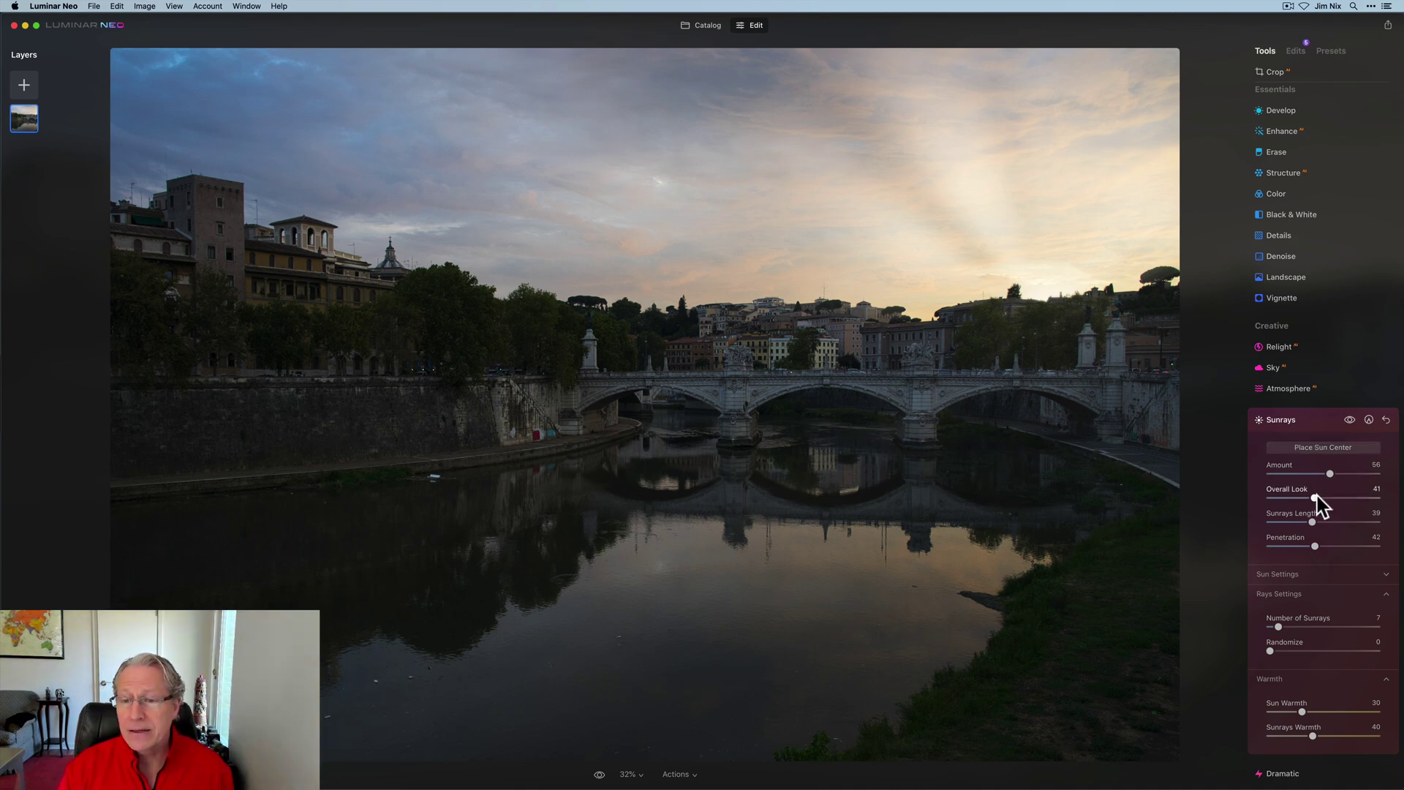
left_click_drag(1316, 498, 1327, 545)
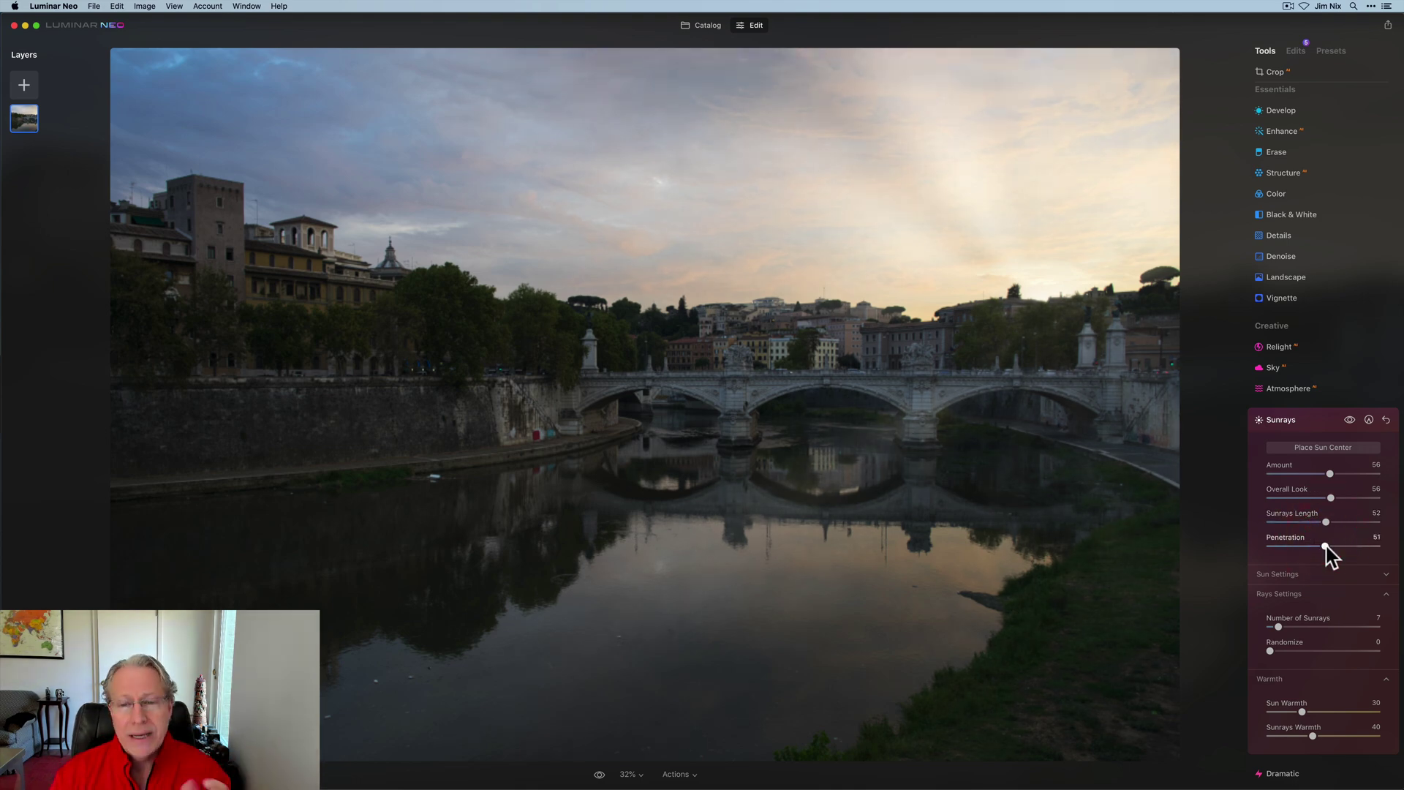
left_click(1385, 420)
left_click(1305, 421)
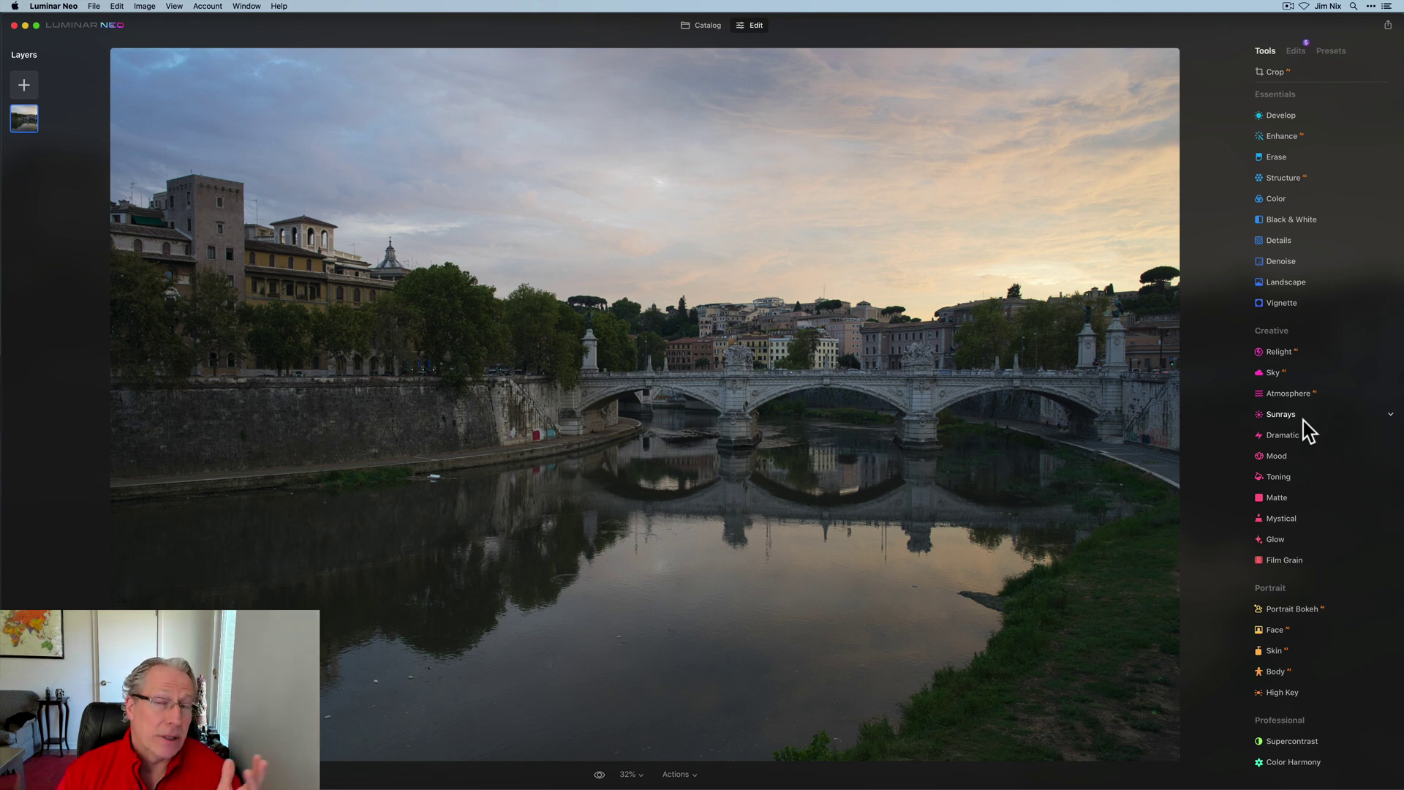
Try a Dramatic effect on the photo, then reset Dramatic back to Amount 0
left_click(1309, 434)
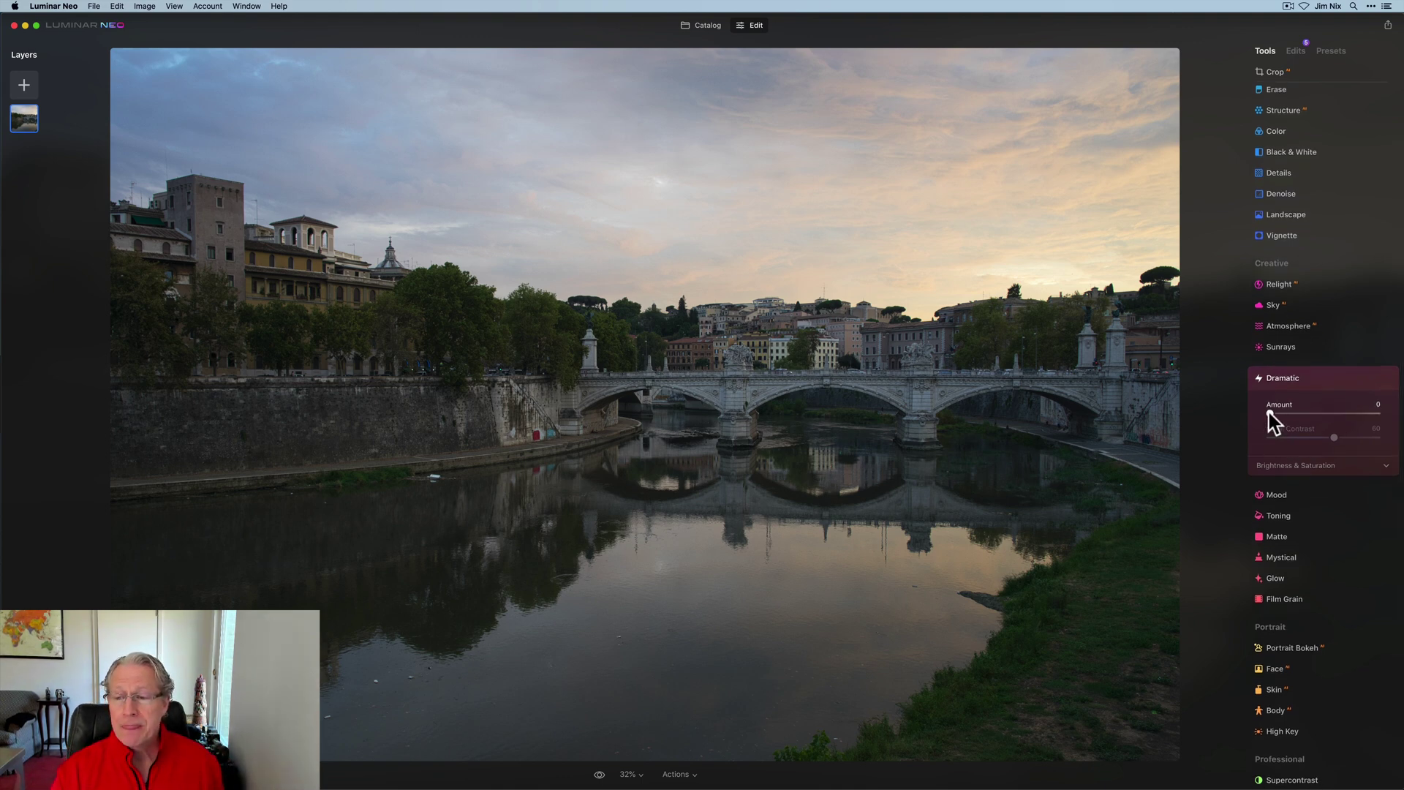
left_click_drag(1270, 413, 1321, 413)
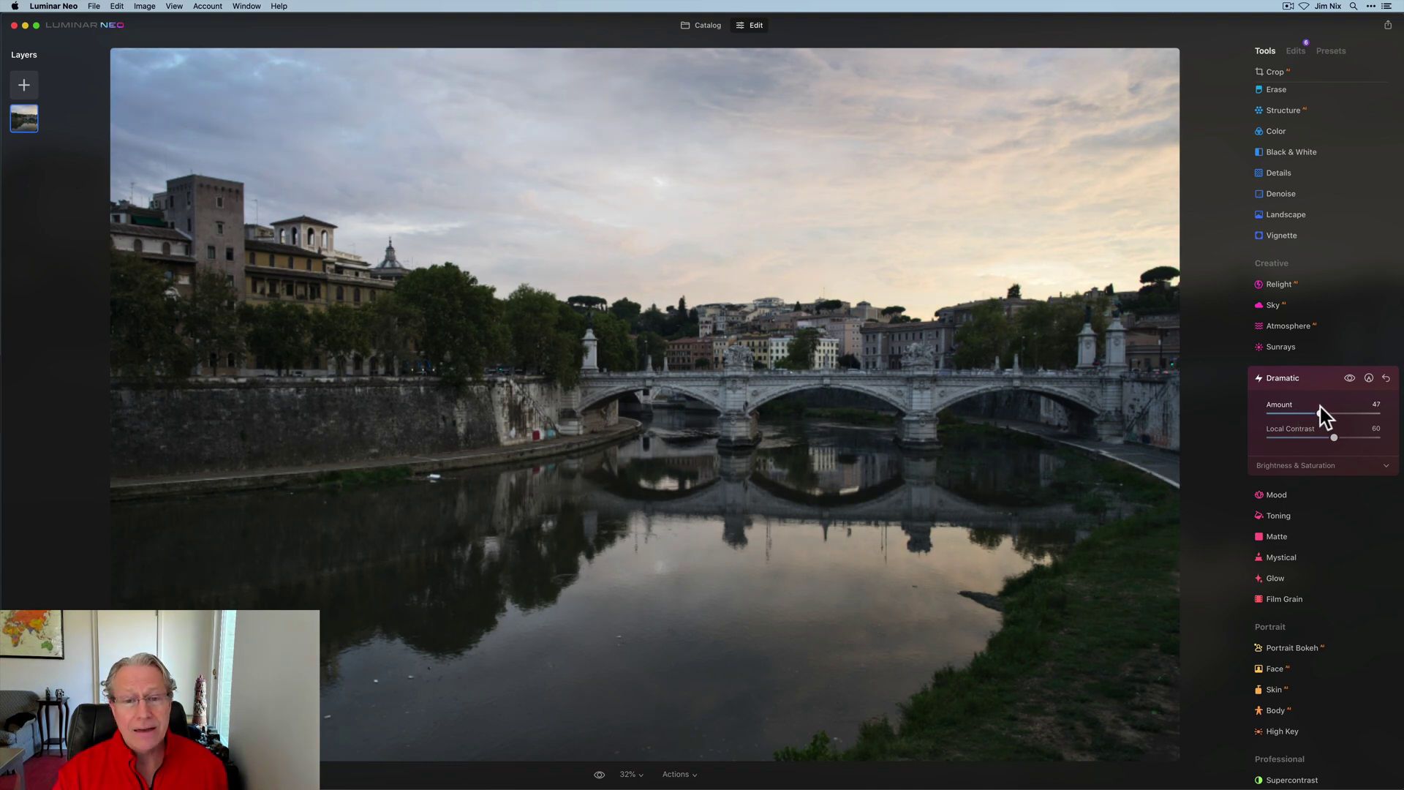
left_click(1318, 404)
left_click(1309, 465)
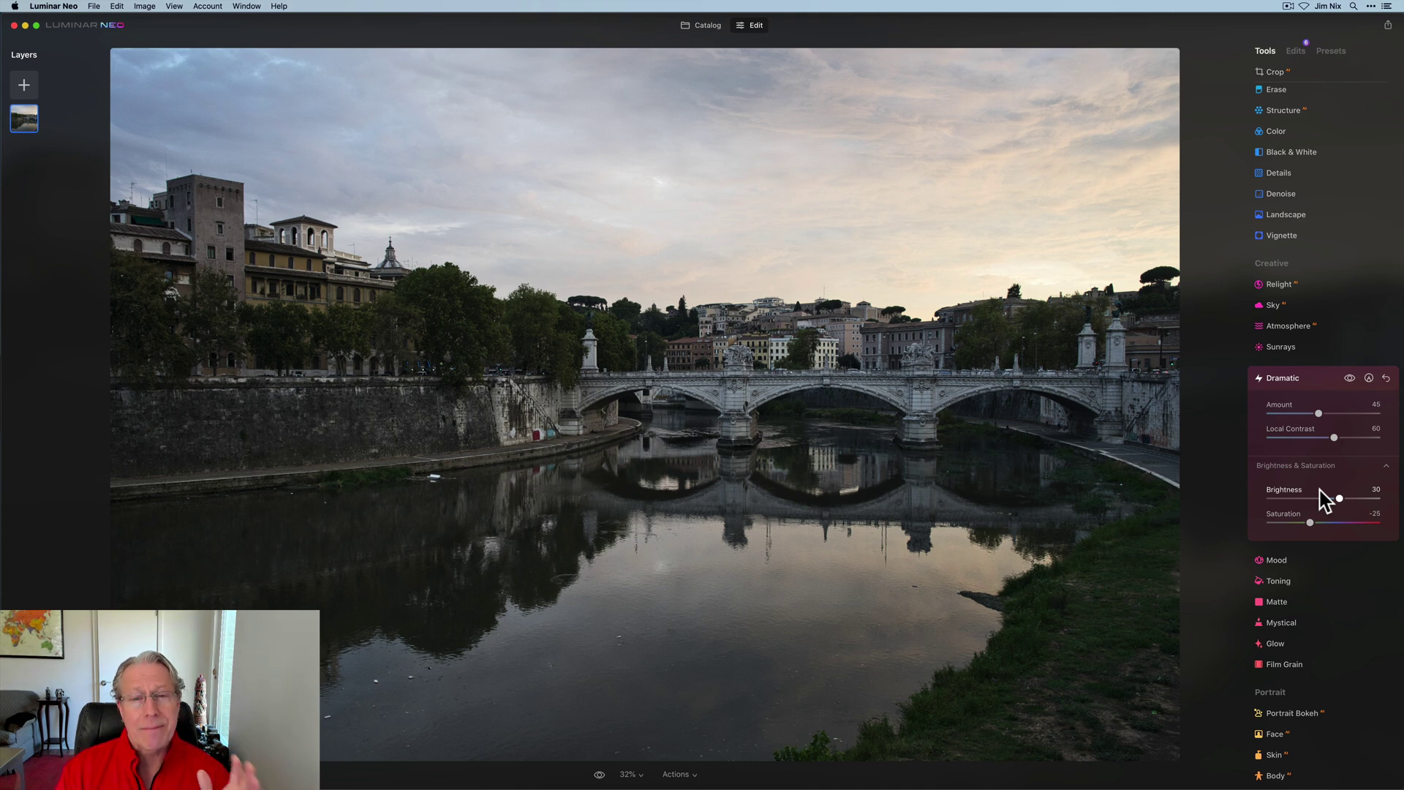
left_click(1386, 378)
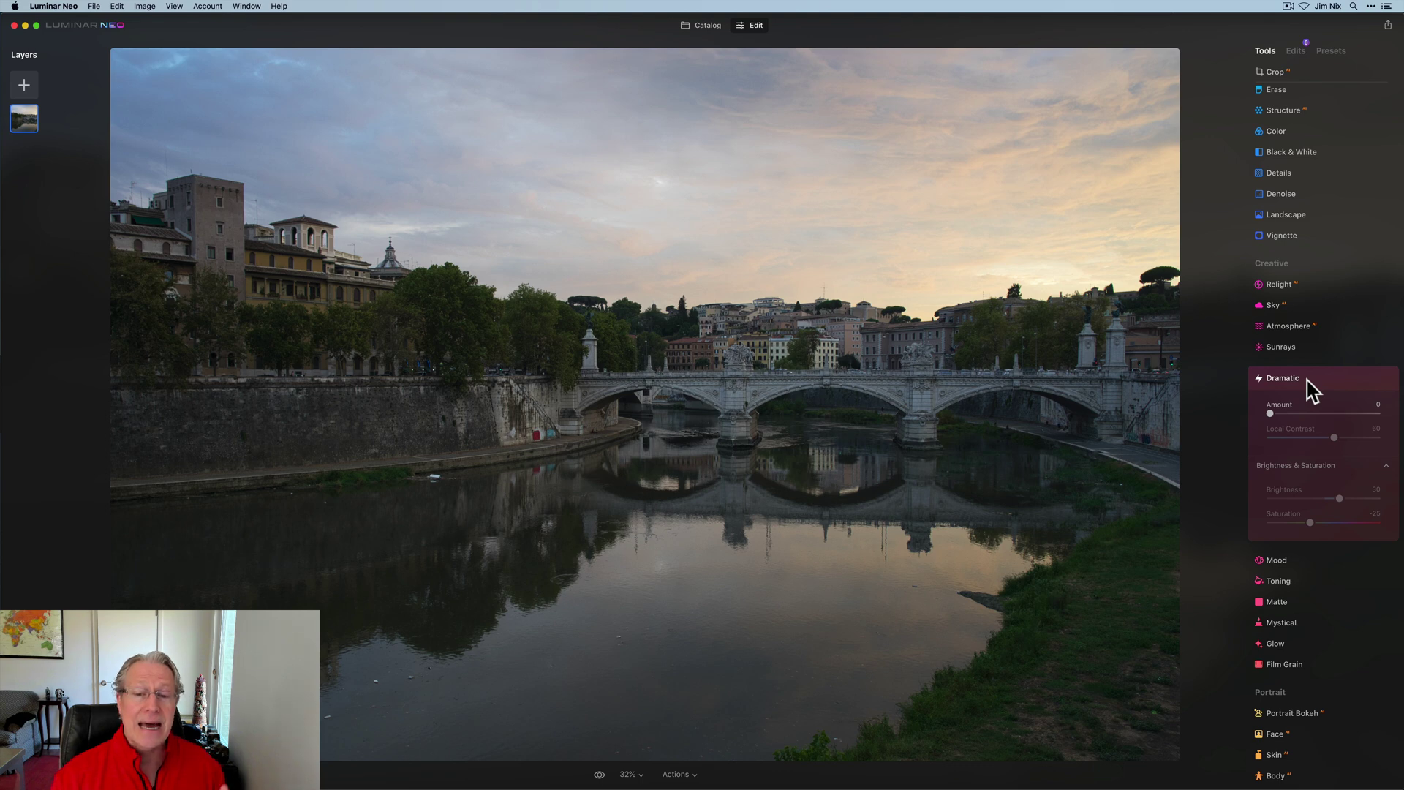
Collapse the Dramatic tool and expand the Mood tool's settings
left_click(1309, 384)
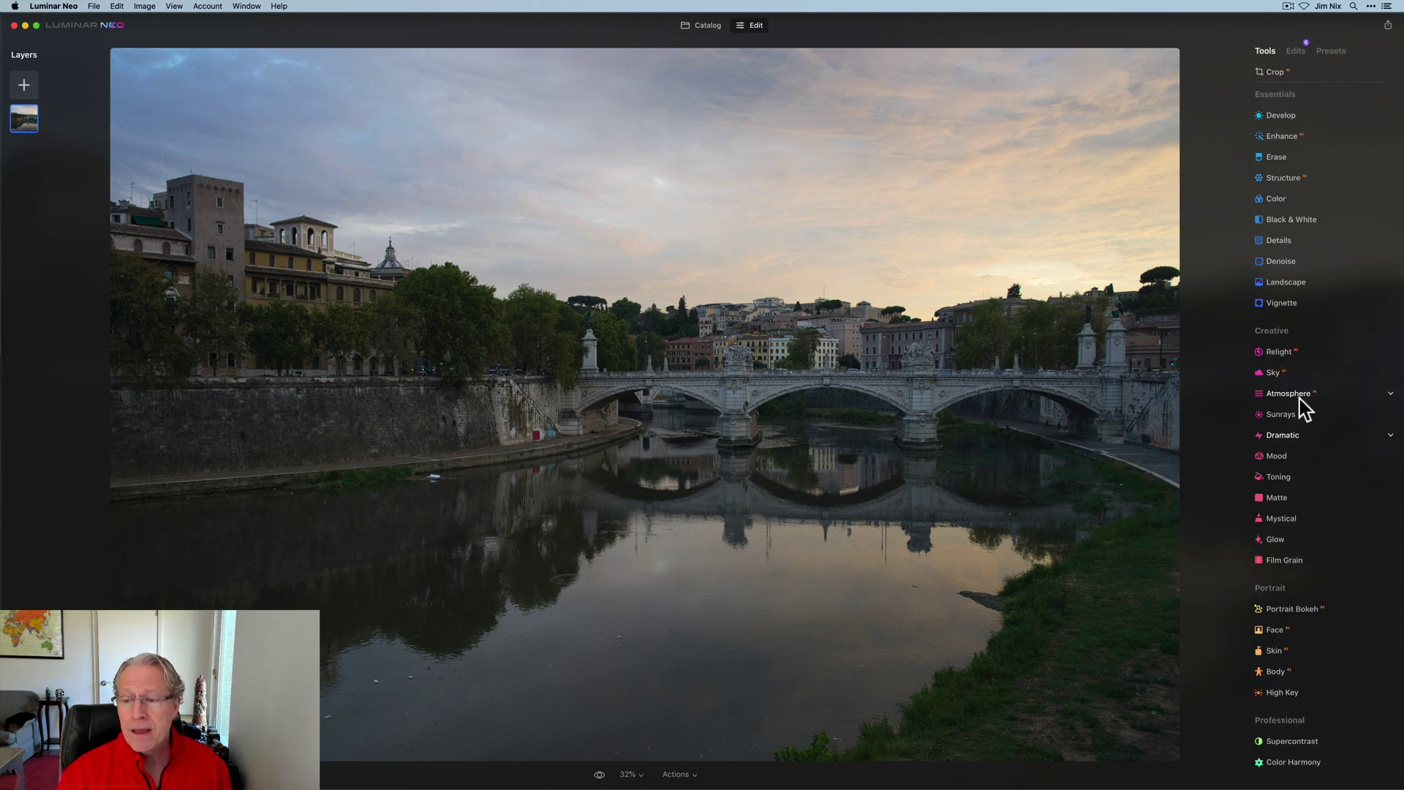
left_click(1286, 457)
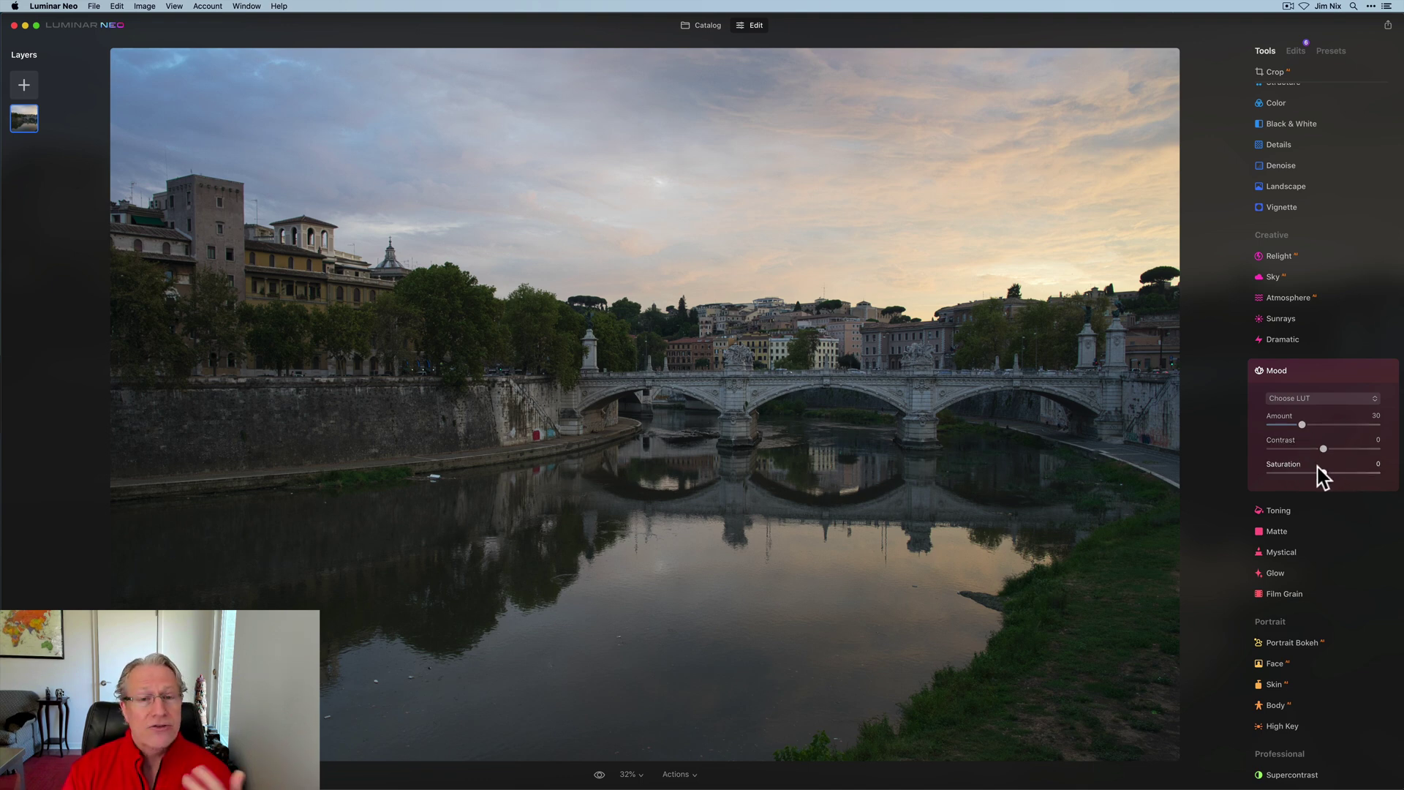
Preview the Involve LUT at Amount 100, compare it on and off, then reset Mood
left_click(1321, 398)
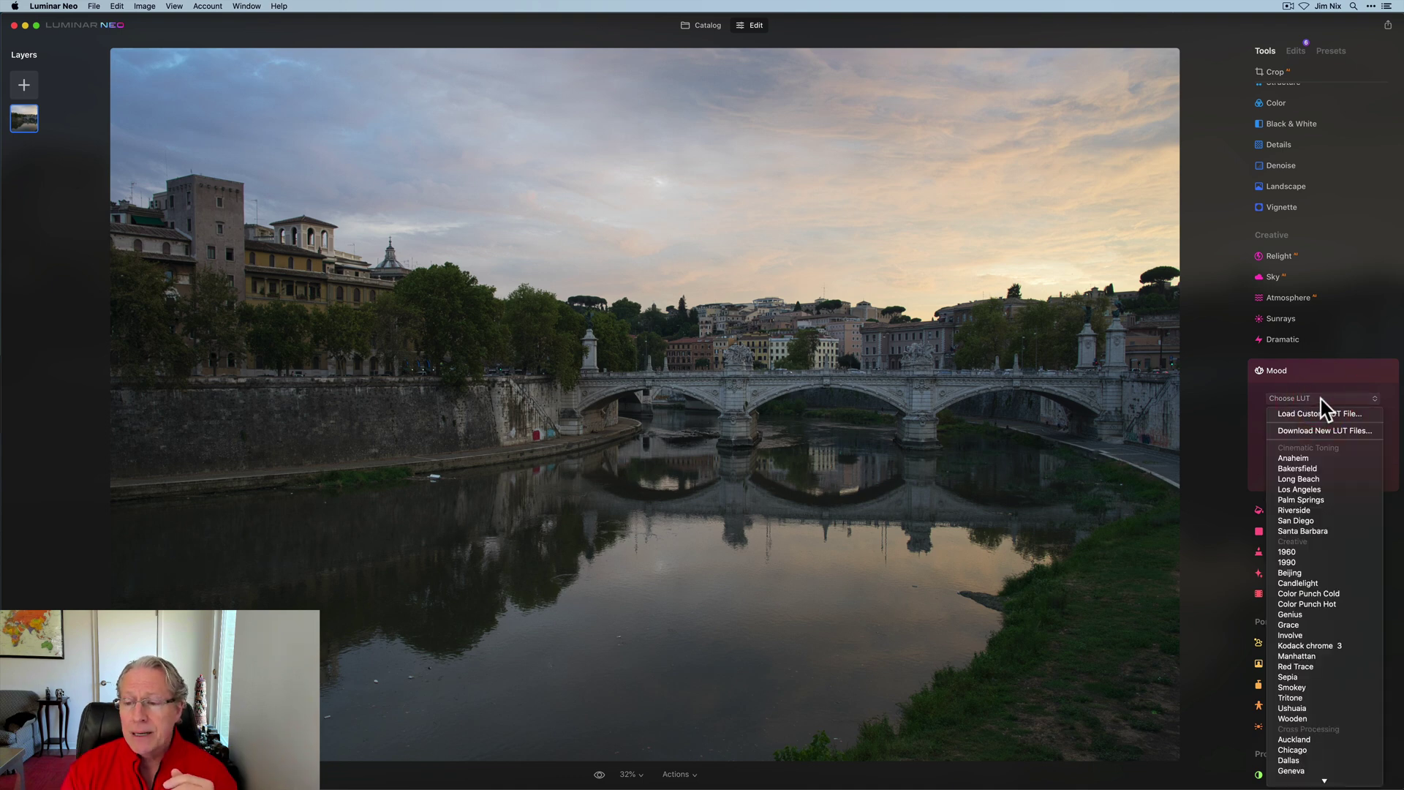
scroll(1320, 518, "down", 5)
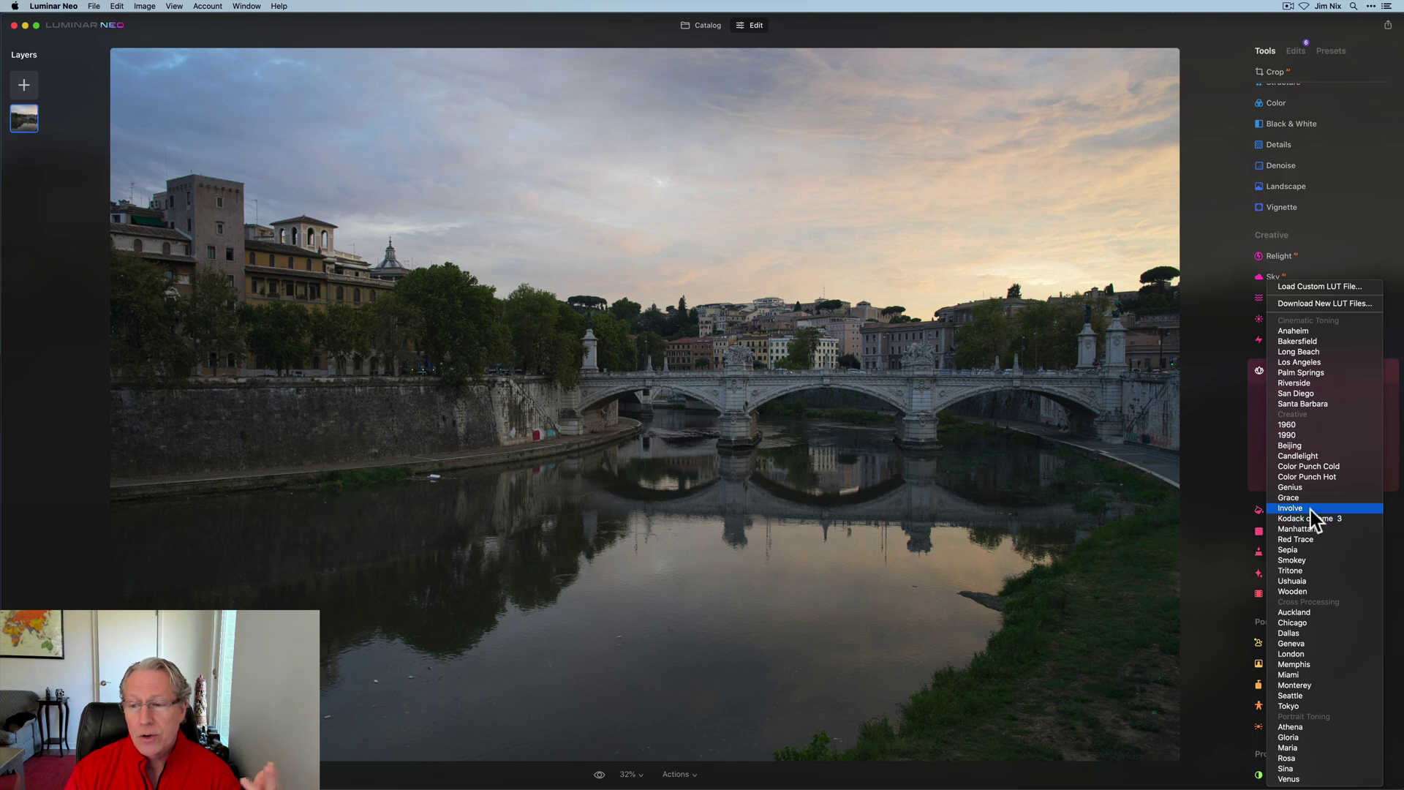
left_click(1311, 509)
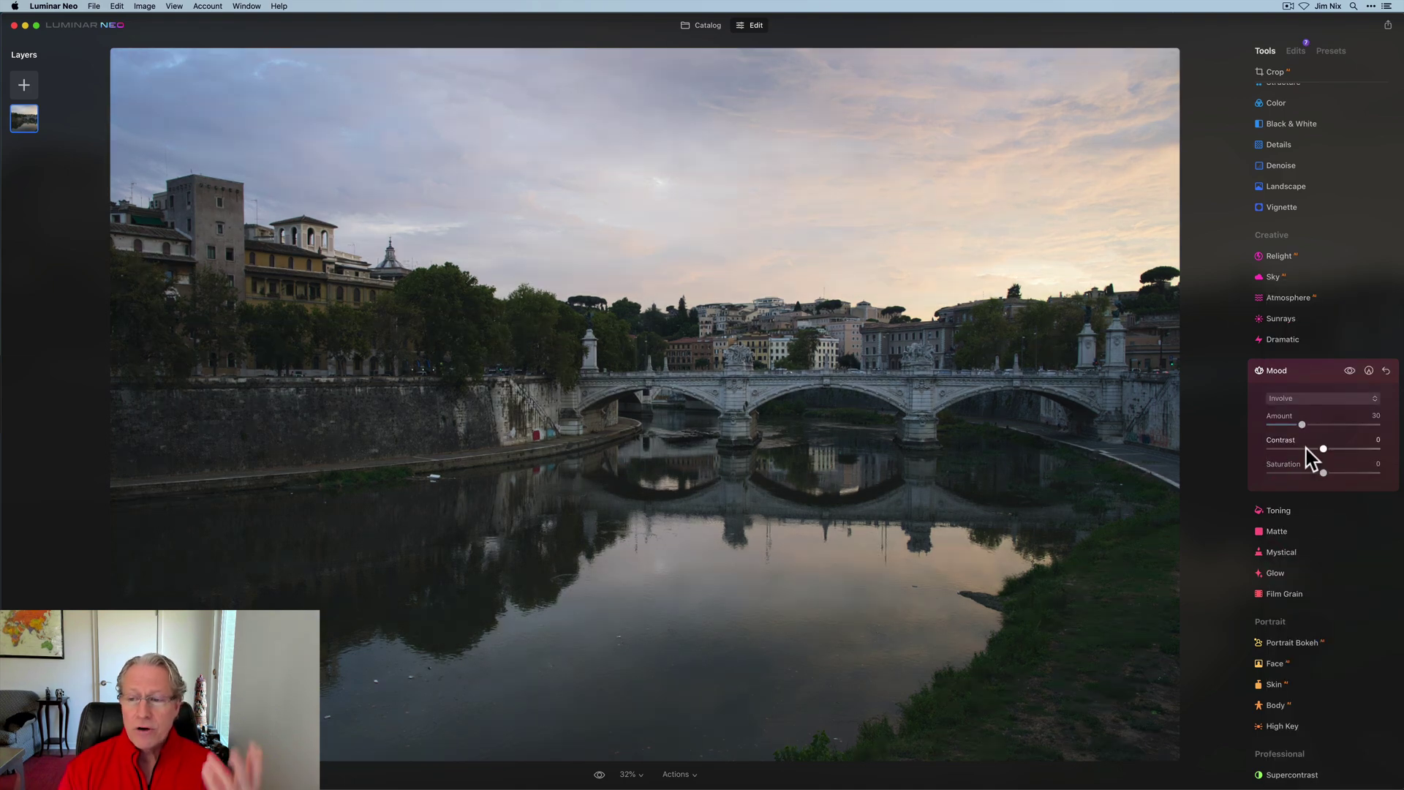
left_click_drag(1339, 422, 1399, 419)
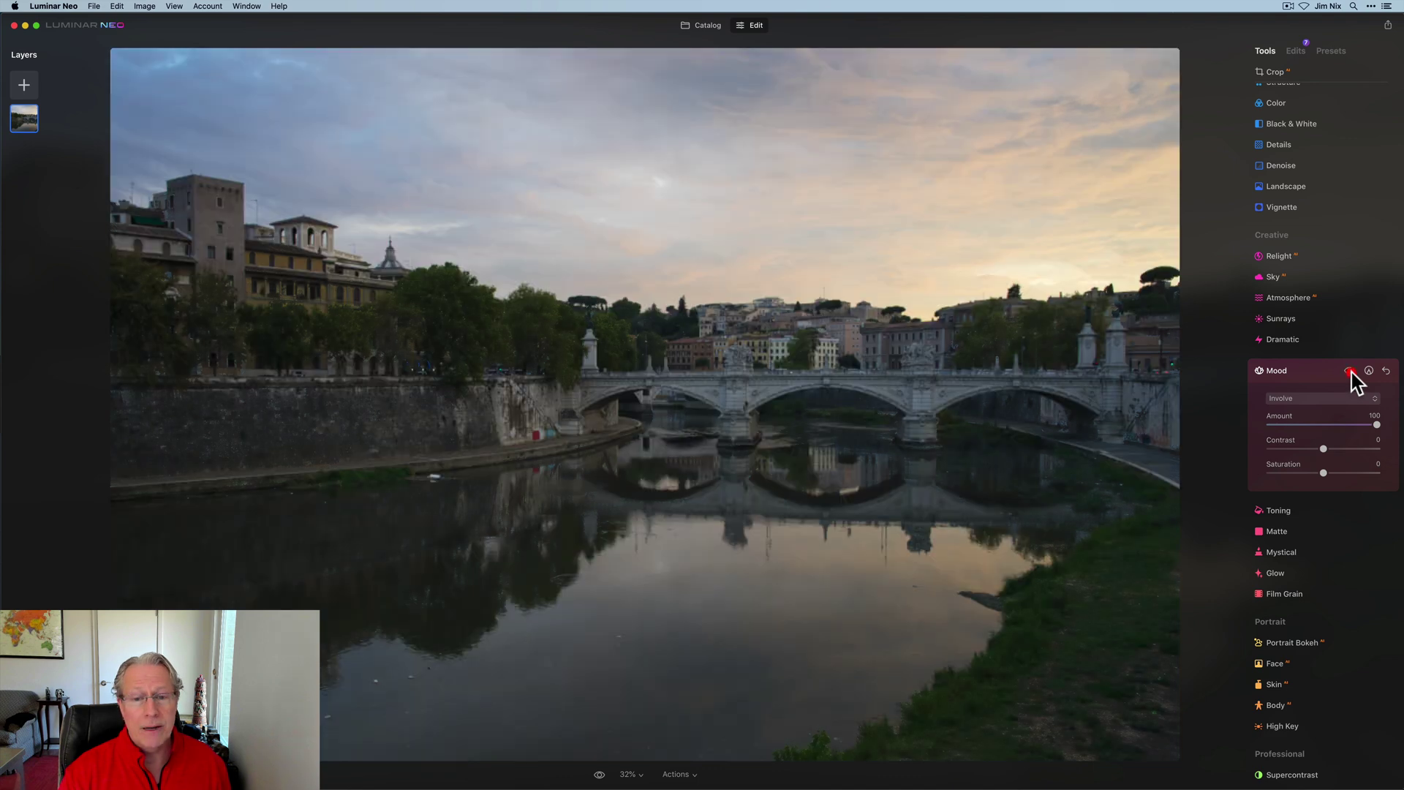
left_click(1350, 371)
left_click(1350, 371)
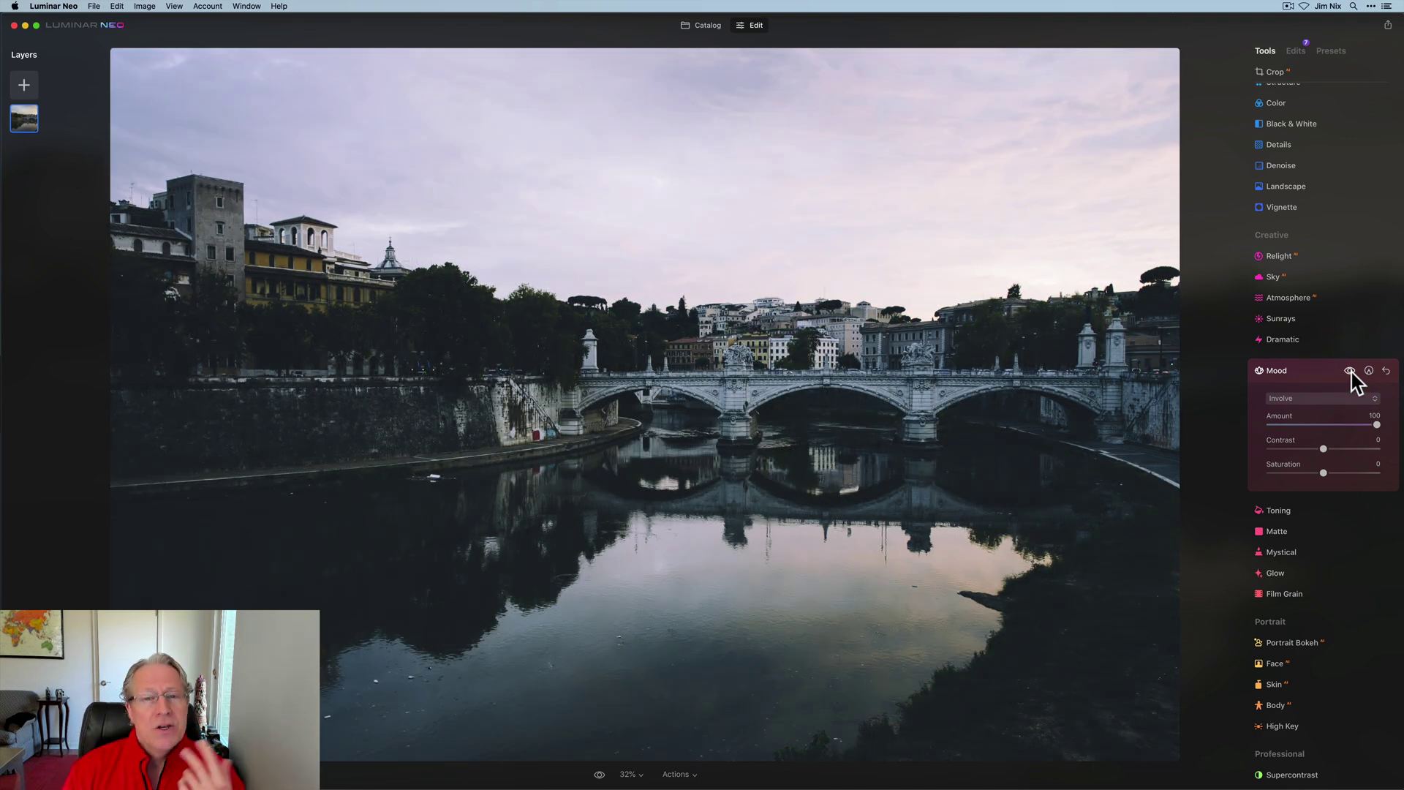
left_click(1386, 371)
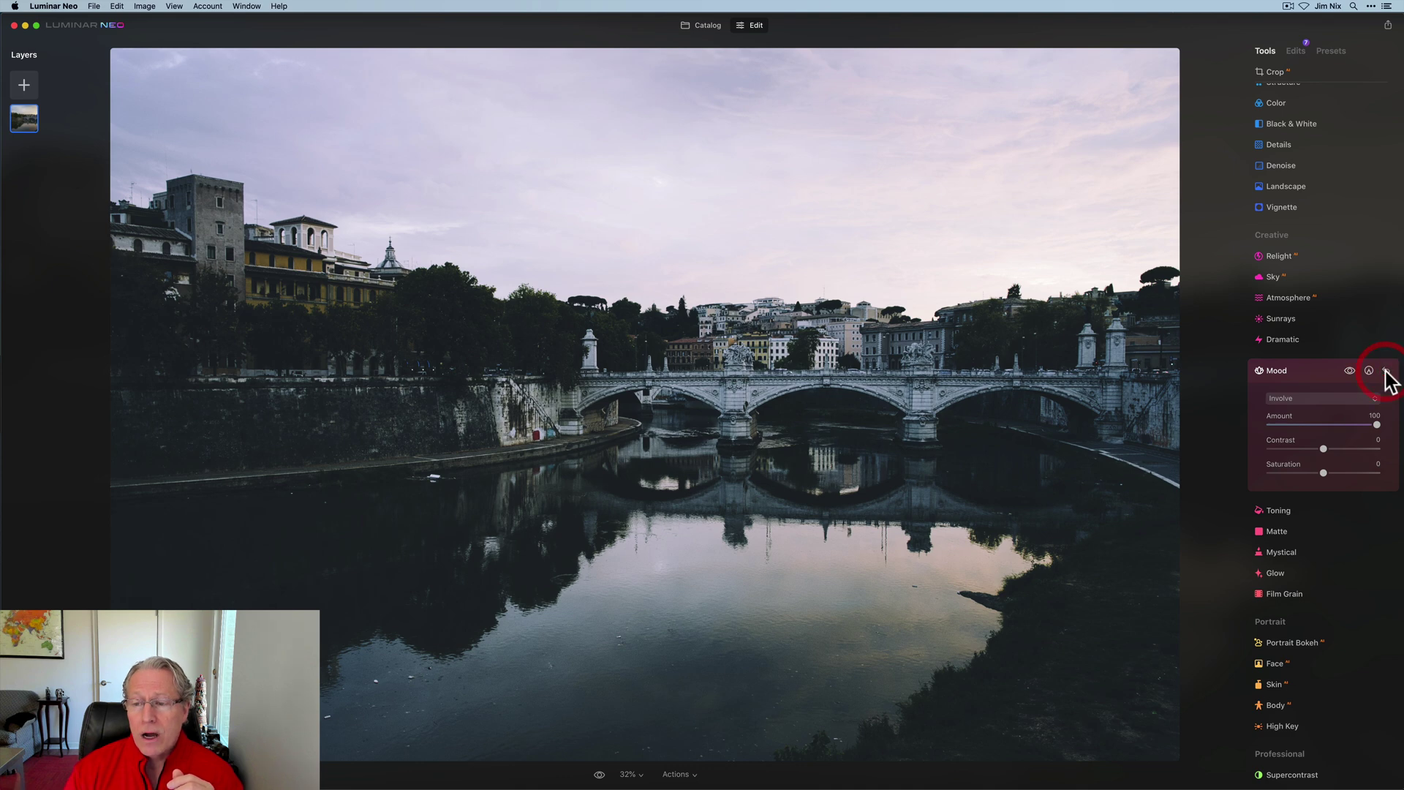
Preview the Seattle LUT with adjusted strength, then reset Mood to no LUT
left_click(1329, 398)
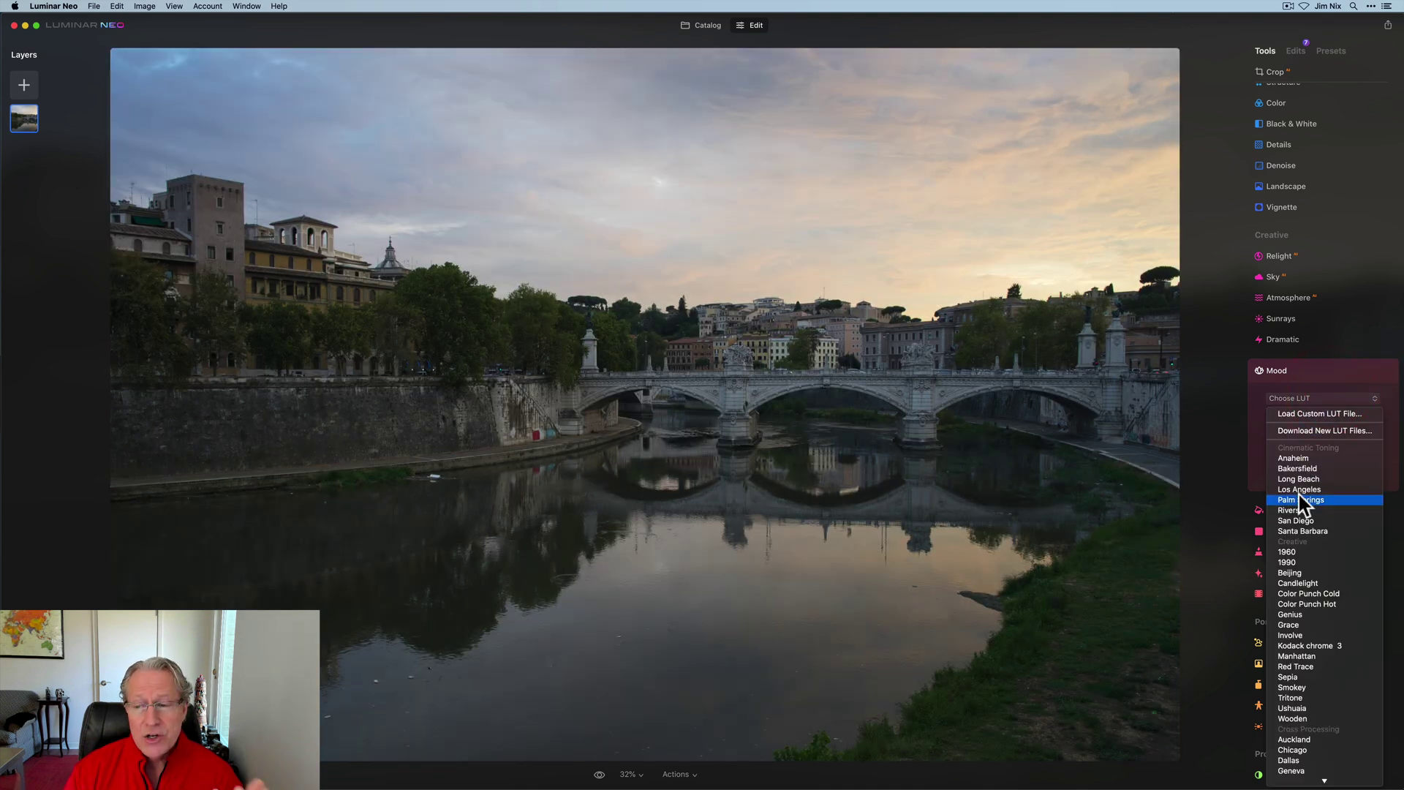
scroll(1306, 662, "down", 3)
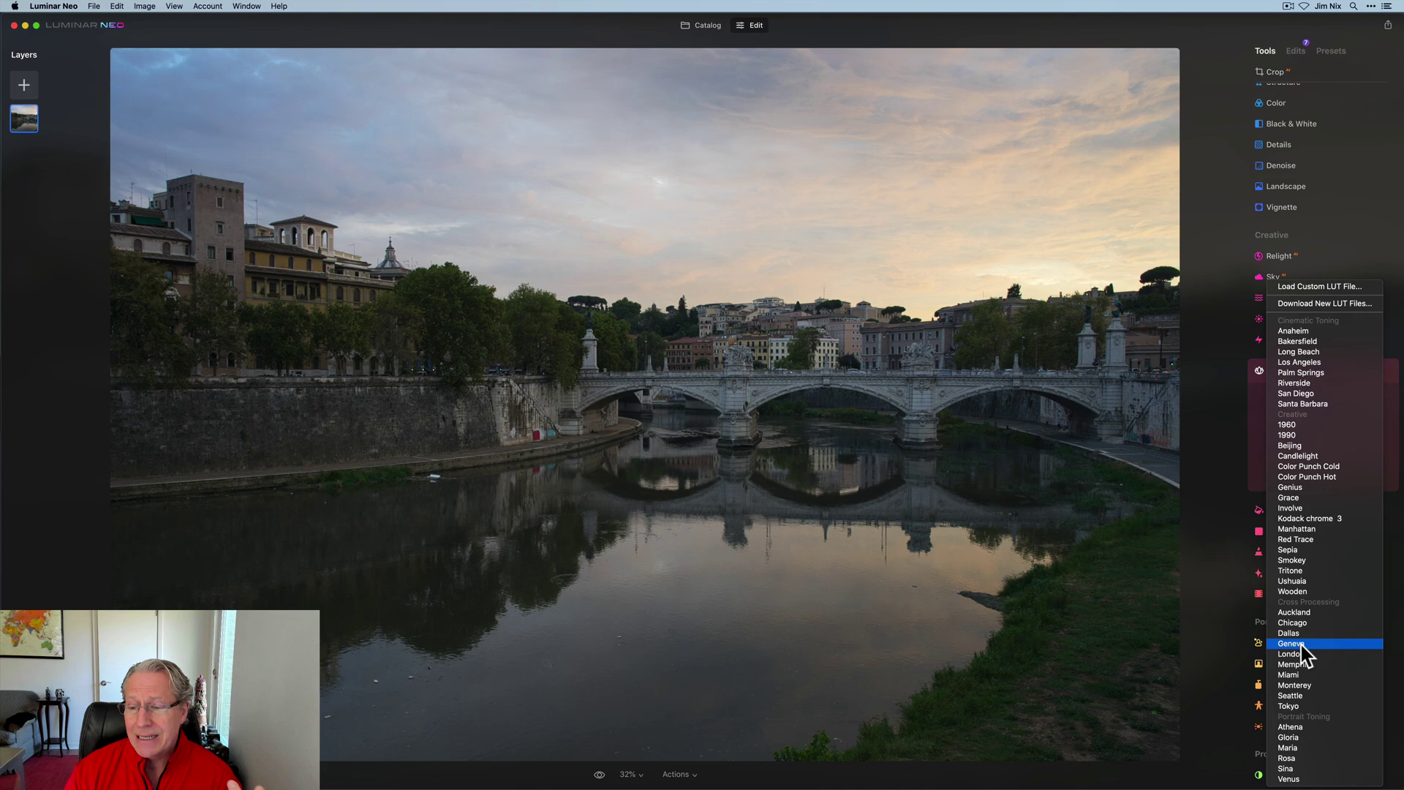
left_click(1302, 696)
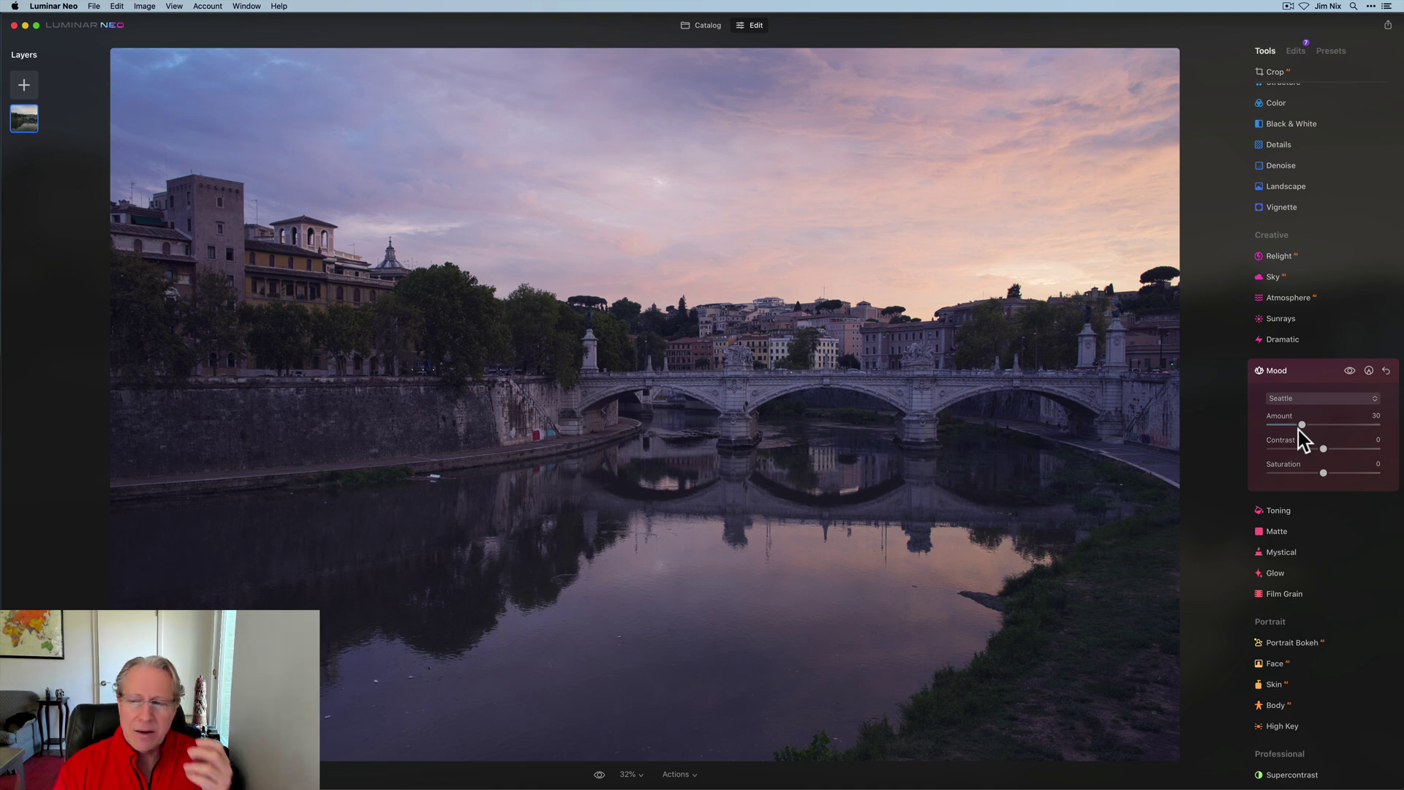
mouse_move(1301, 427)
left_mouse_down()
mouse_move(1332, 424)
mouse_move(1275, 424)
mouse_move(1328, 430)
mouse_move(1303, 423)
left_mouse_up()
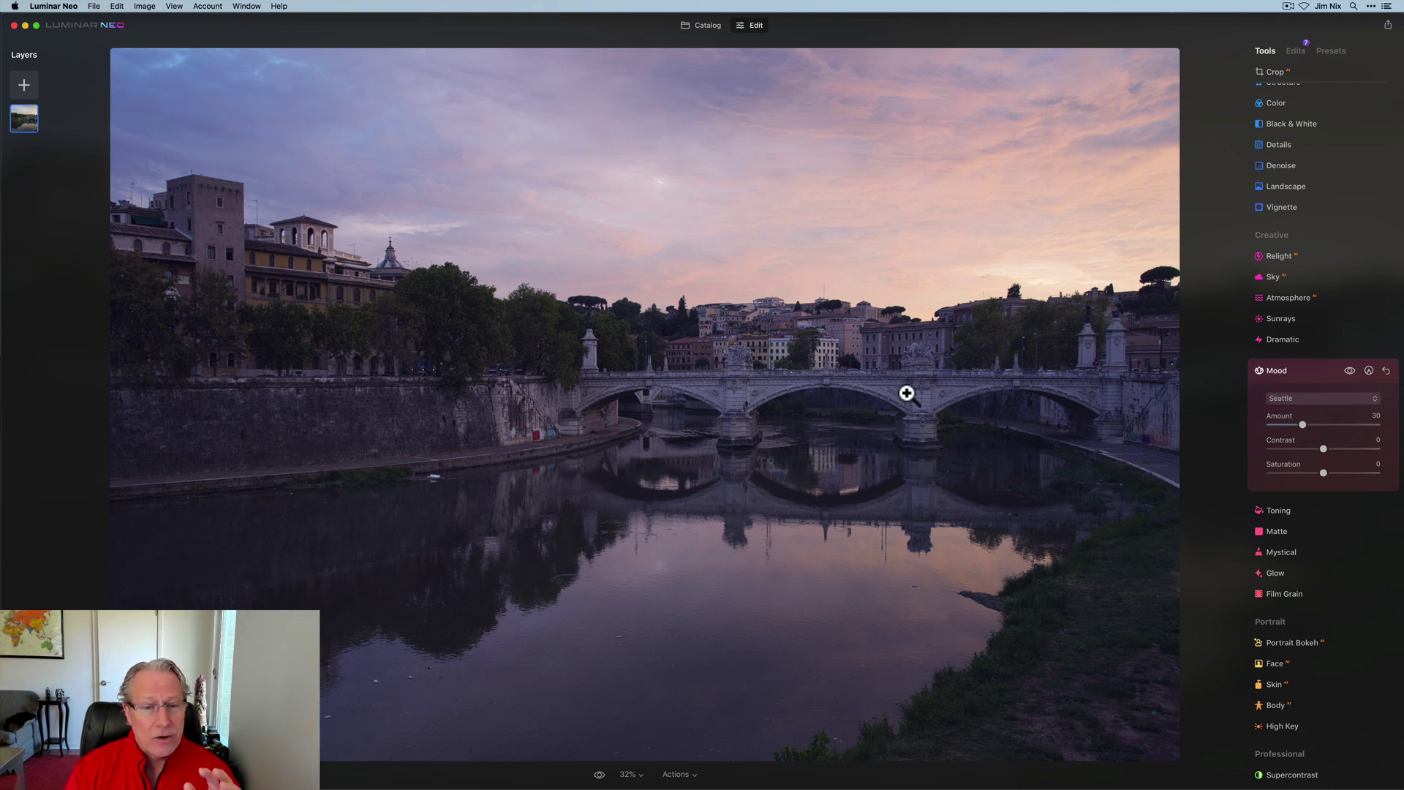
left_click(1387, 371)
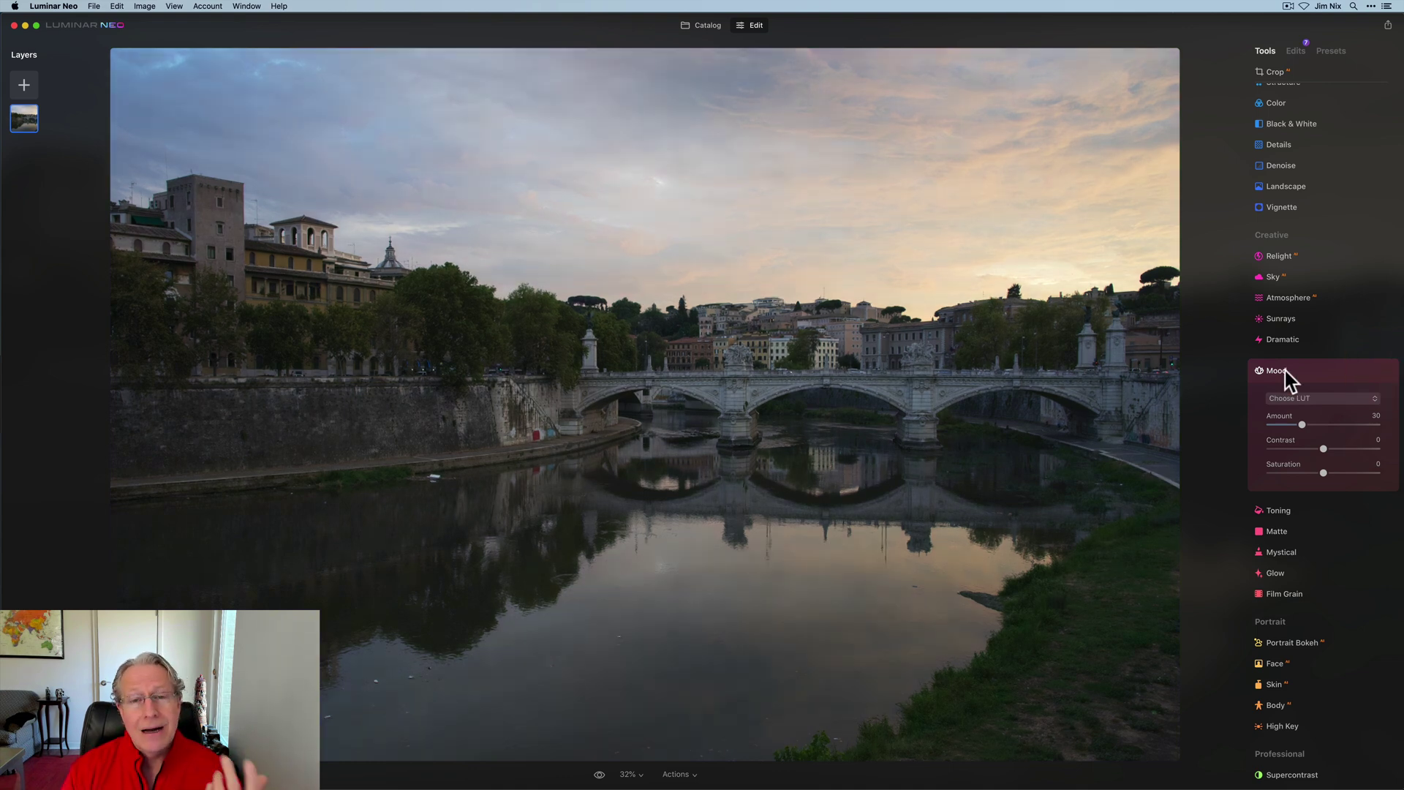
Enable Toning on the bridge photo with Amount 51
left_click(1287, 373)
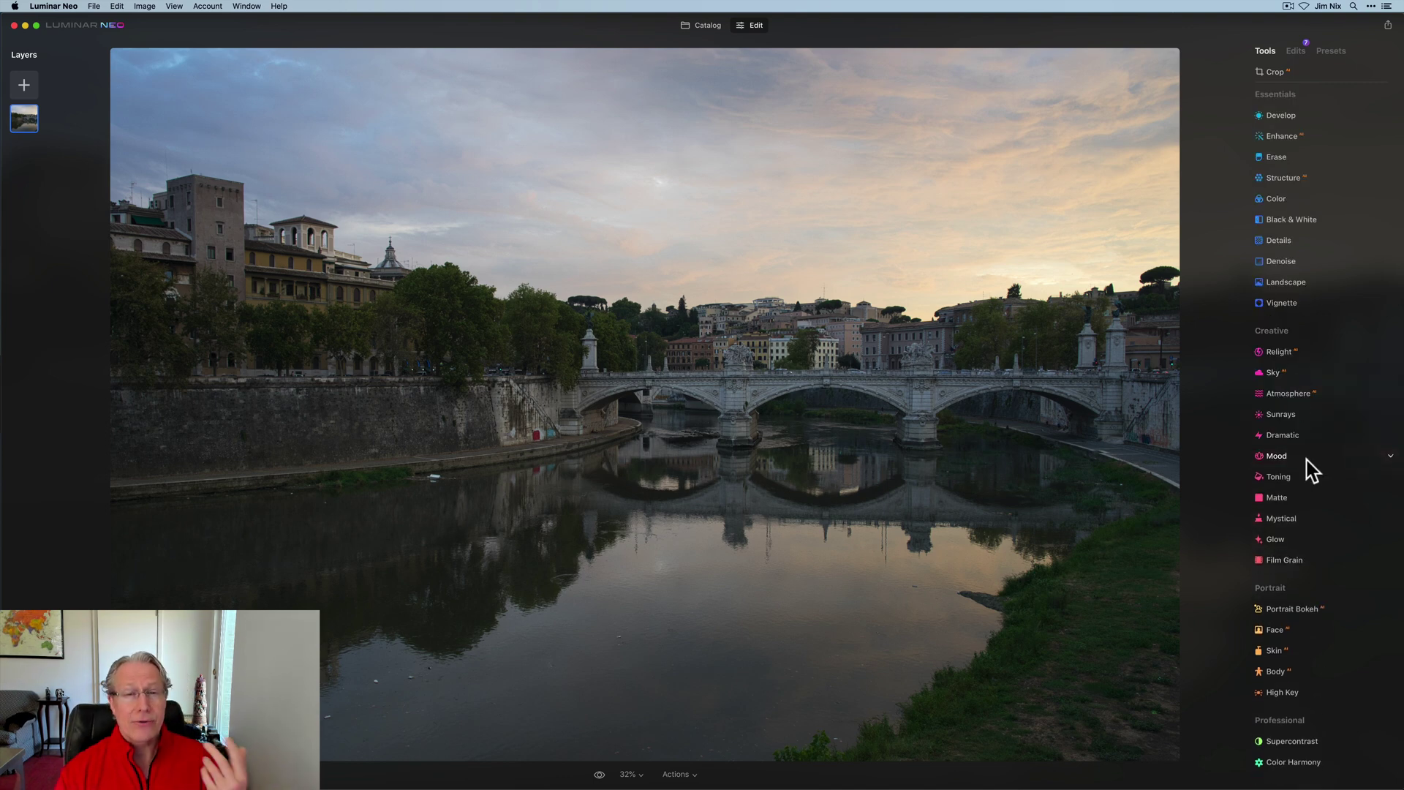
left_click(1288, 480)
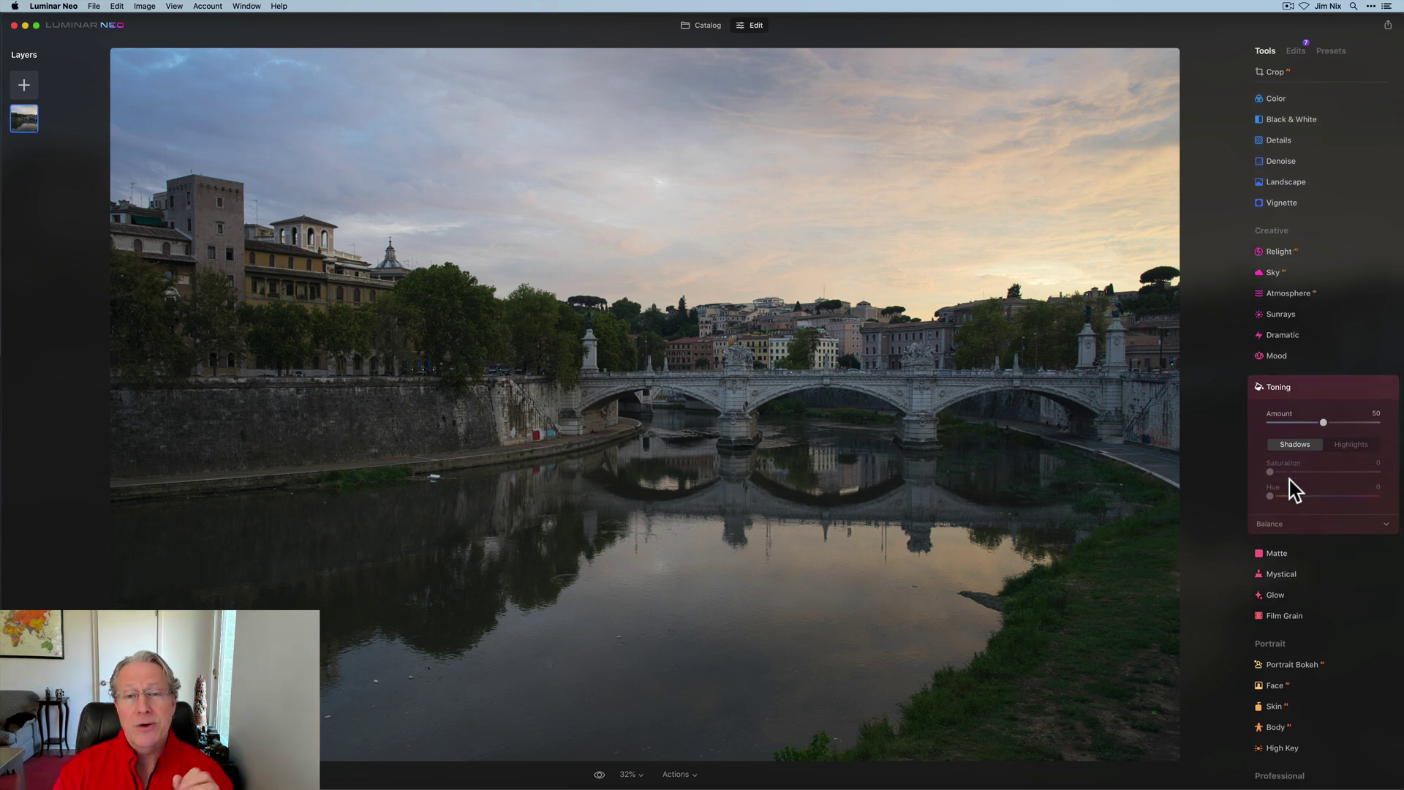
left_click(1325, 422)
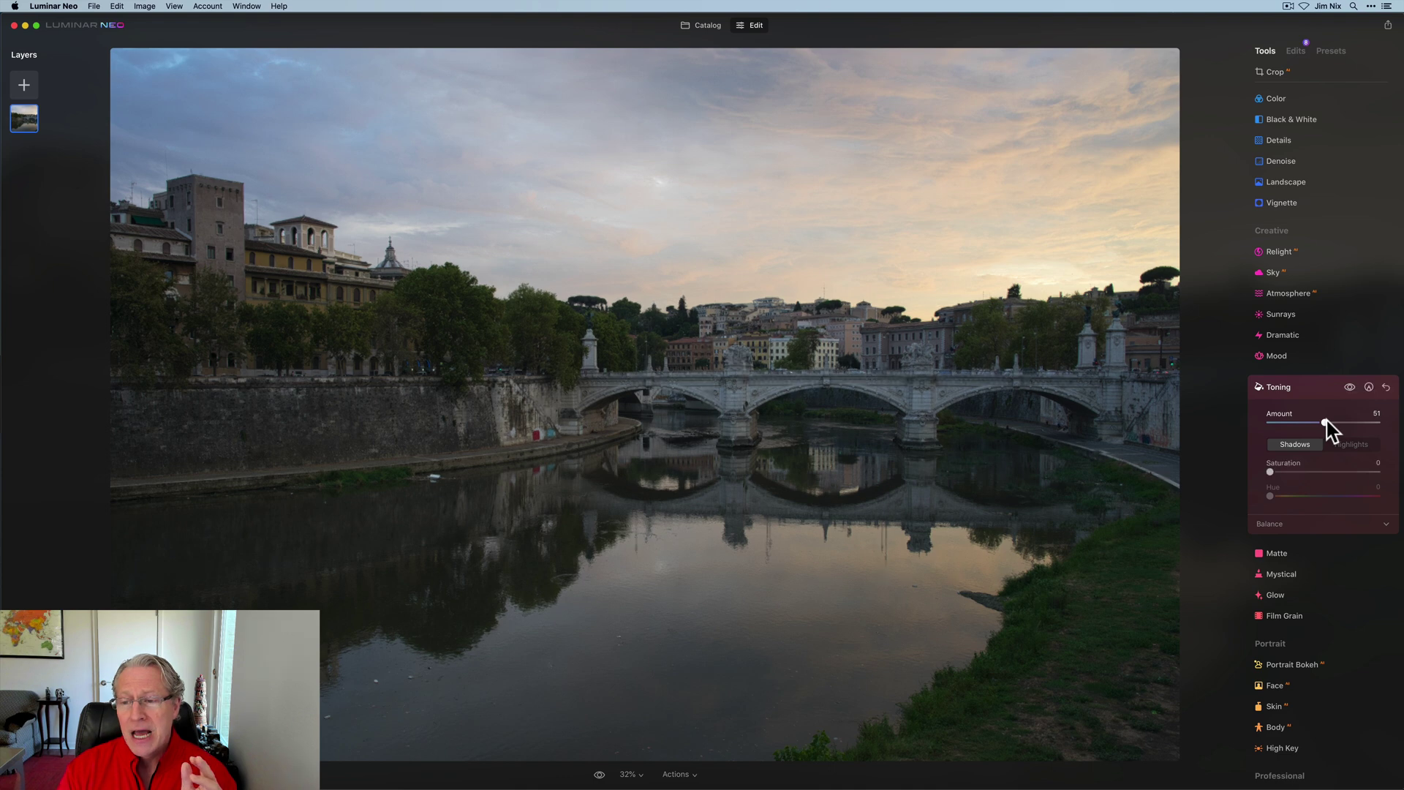
left_click(1326, 422)
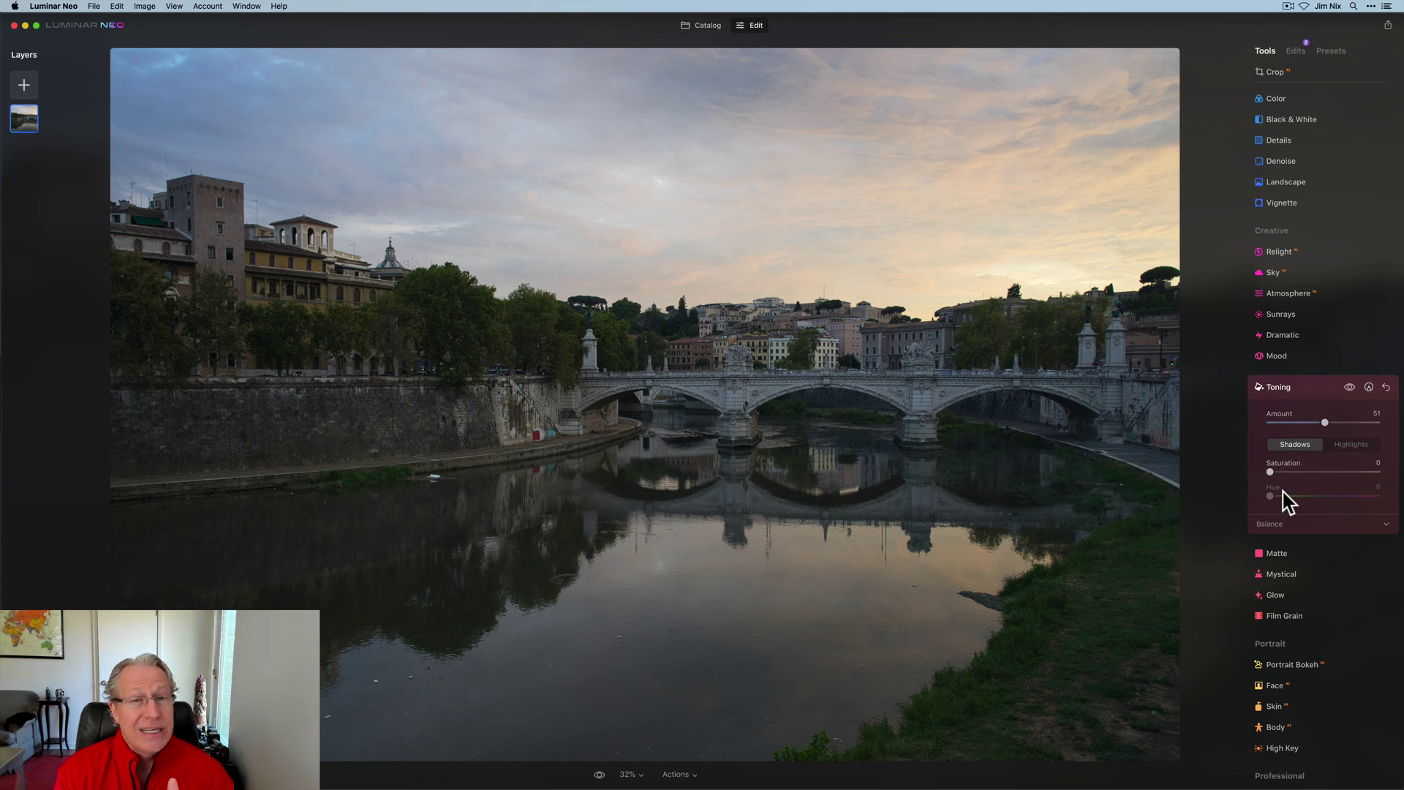
Tint the highlights pink with highlight saturation 53
left_click(1365, 447)
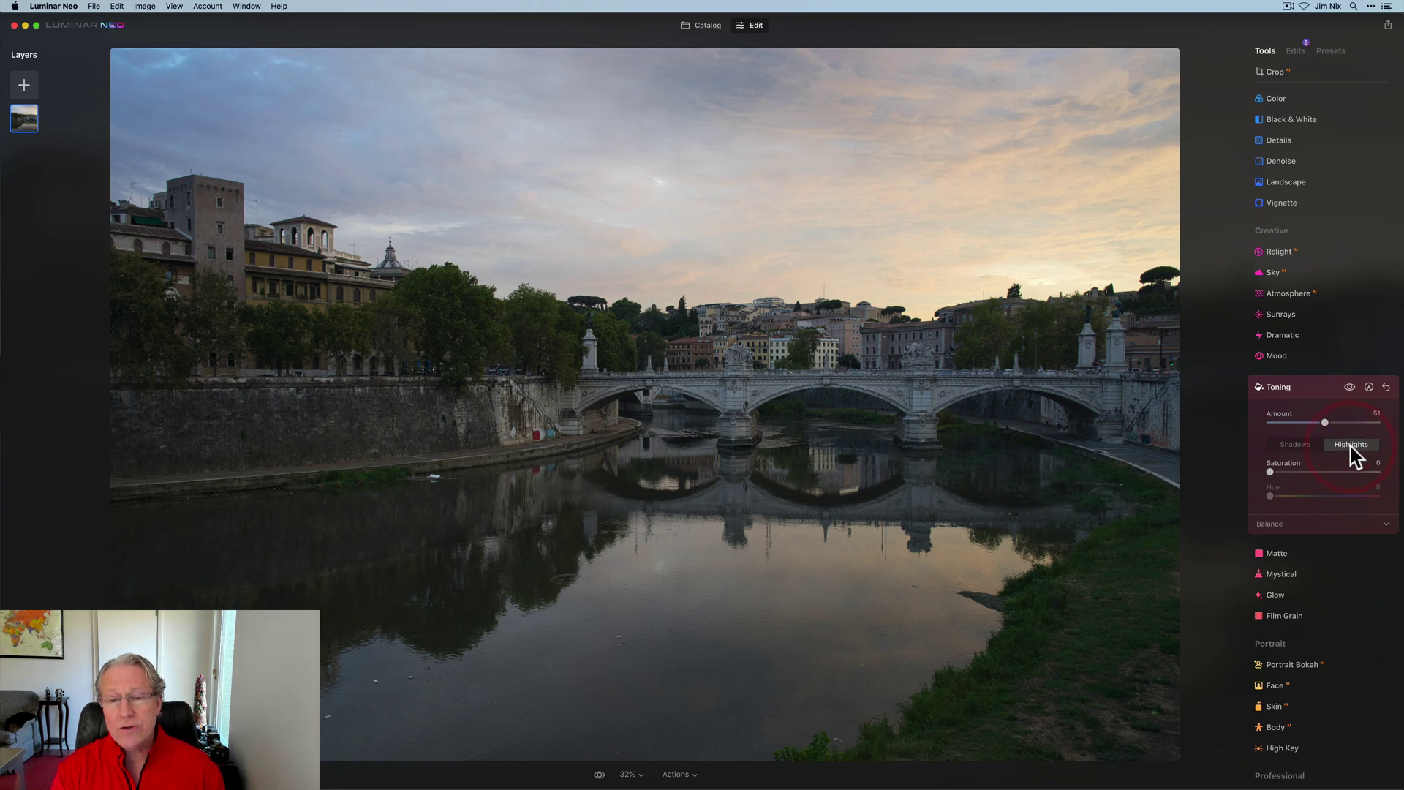
left_click(1274, 472)
left_click_drag(1287, 470, 1334, 469)
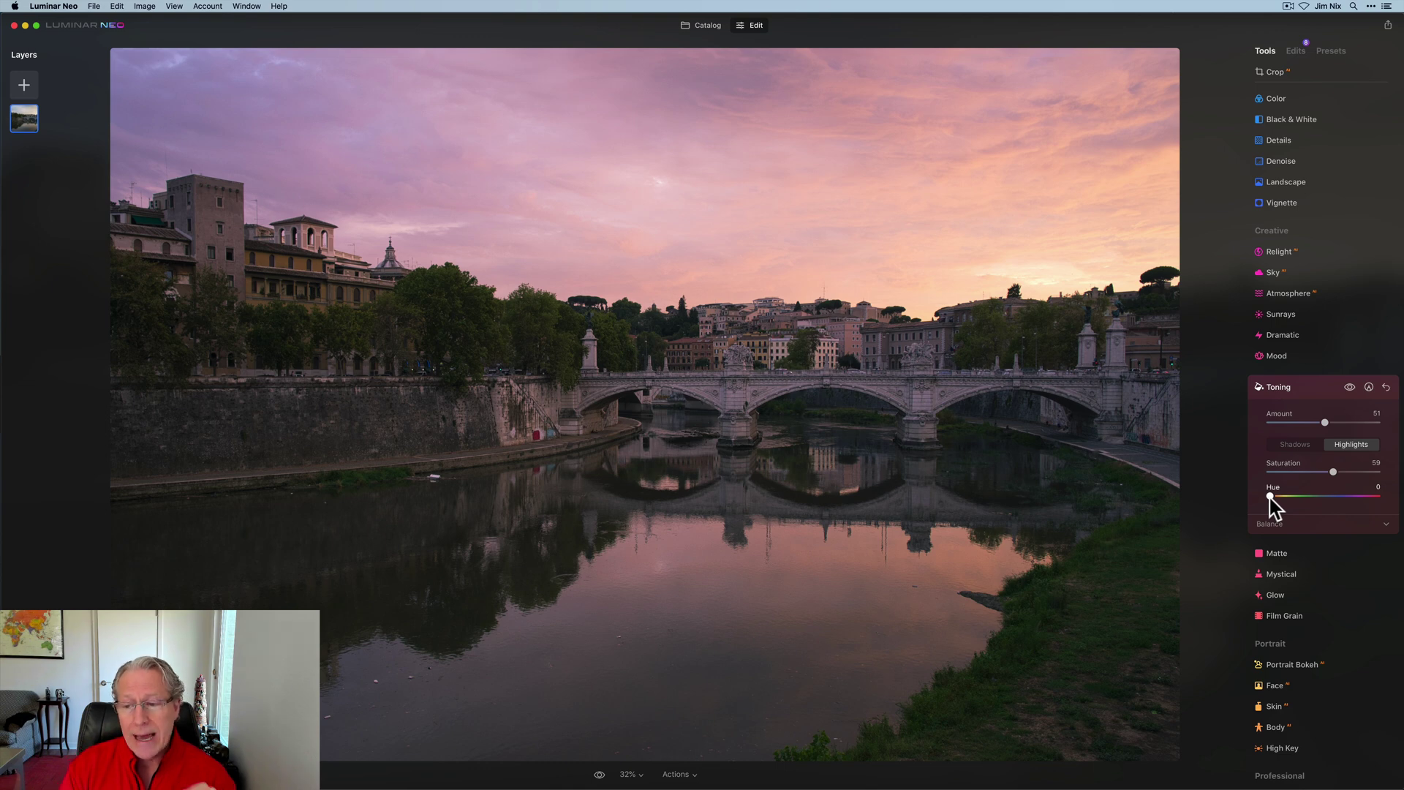
left_click_drag(1270, 499, 1209, 505)
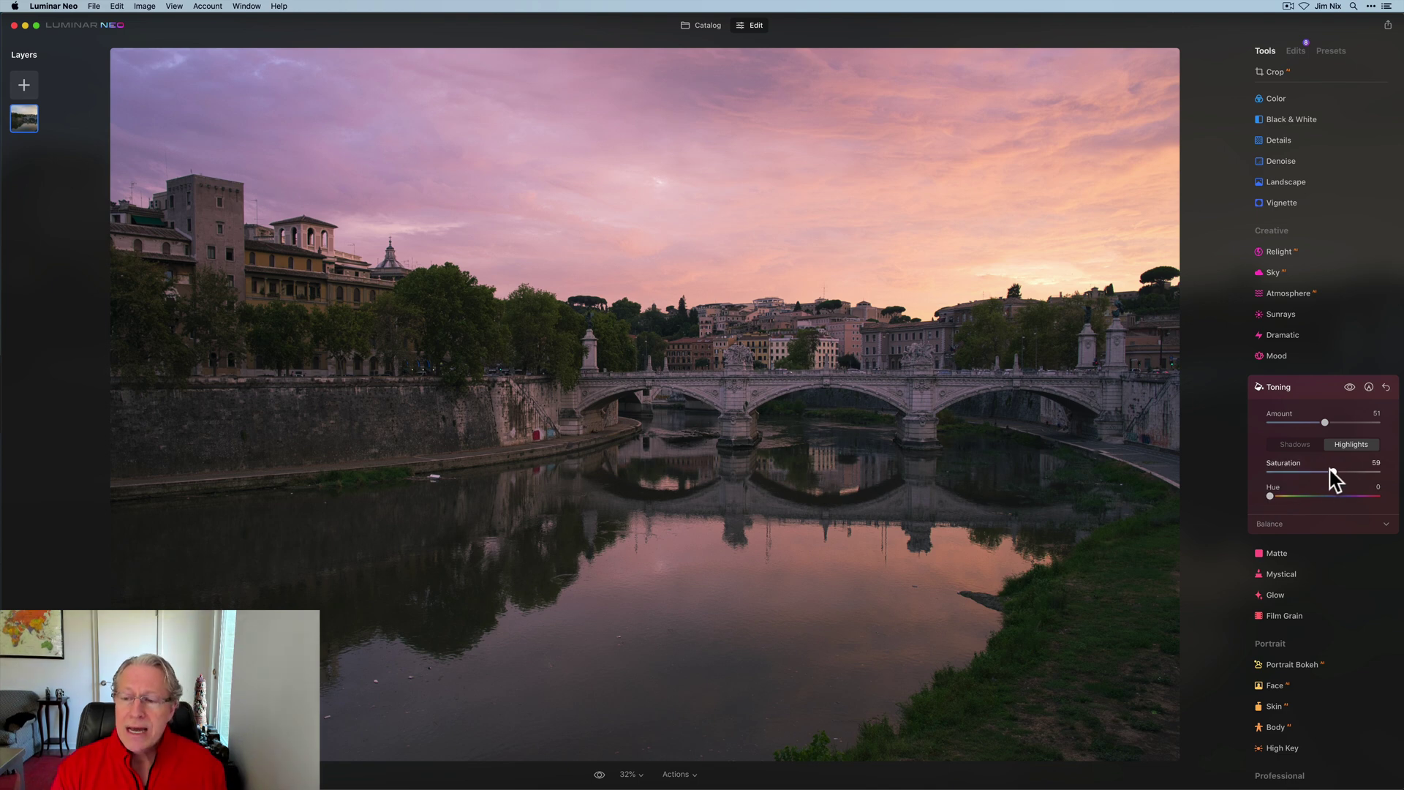
mouse_move(1333, 473)
left_mouse_down()
mouse_move(1352, 472)
mouse_move(1329, 476)
left_mouse_up()
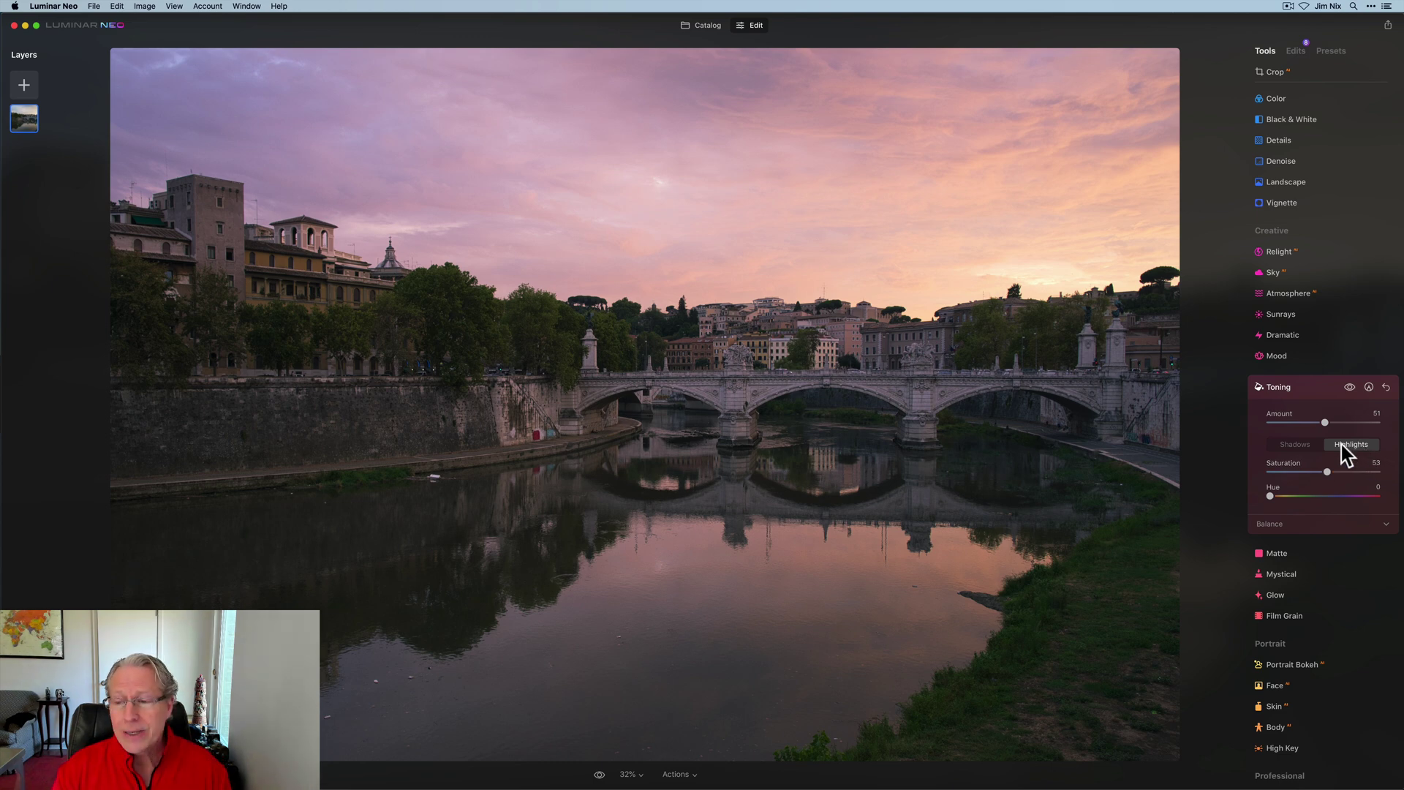
Tone the shadows at saturation 34 with hue 229
left_click(1290, 445)
left_click_drag(1271, 473, 1339, 497)
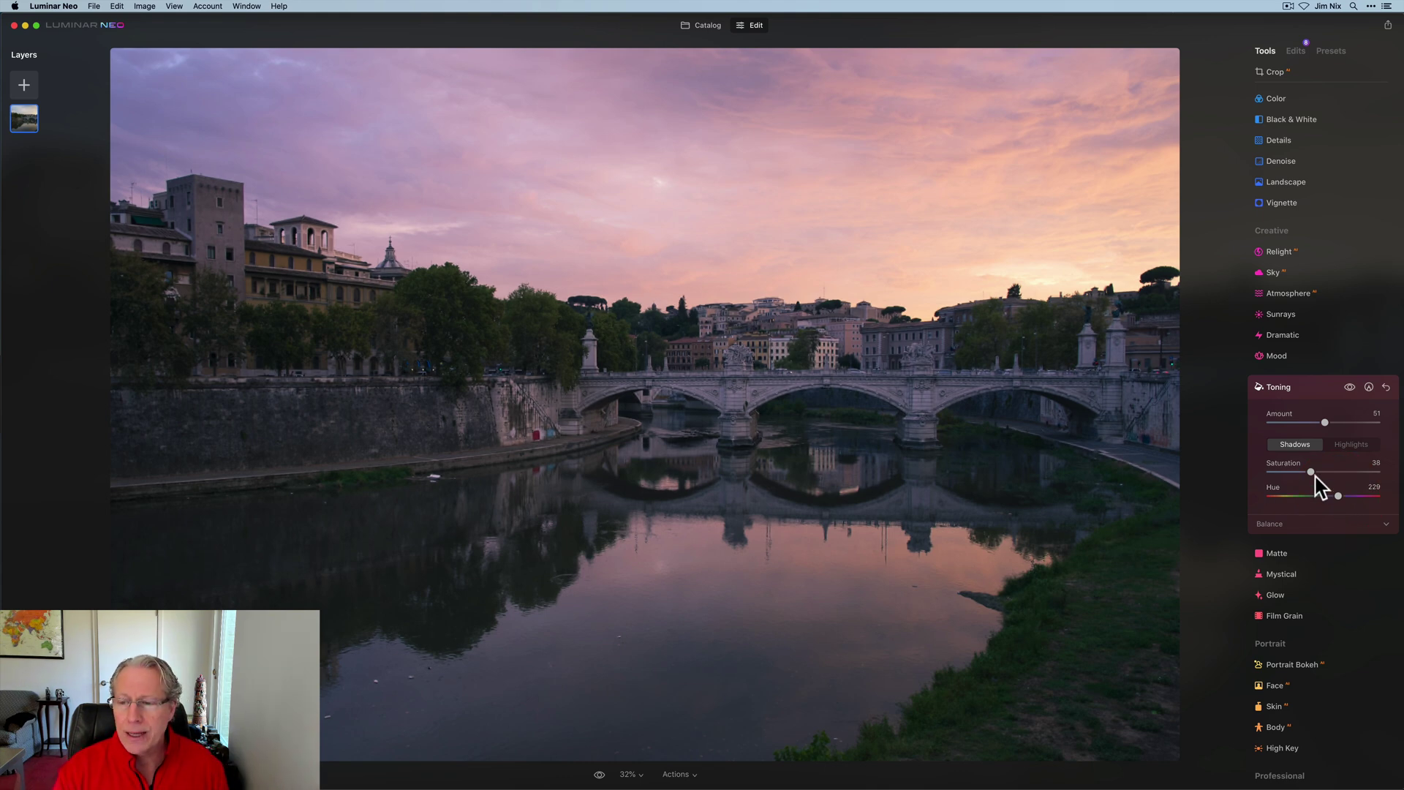
left_click_drag(1311, 471, 1308, 473)
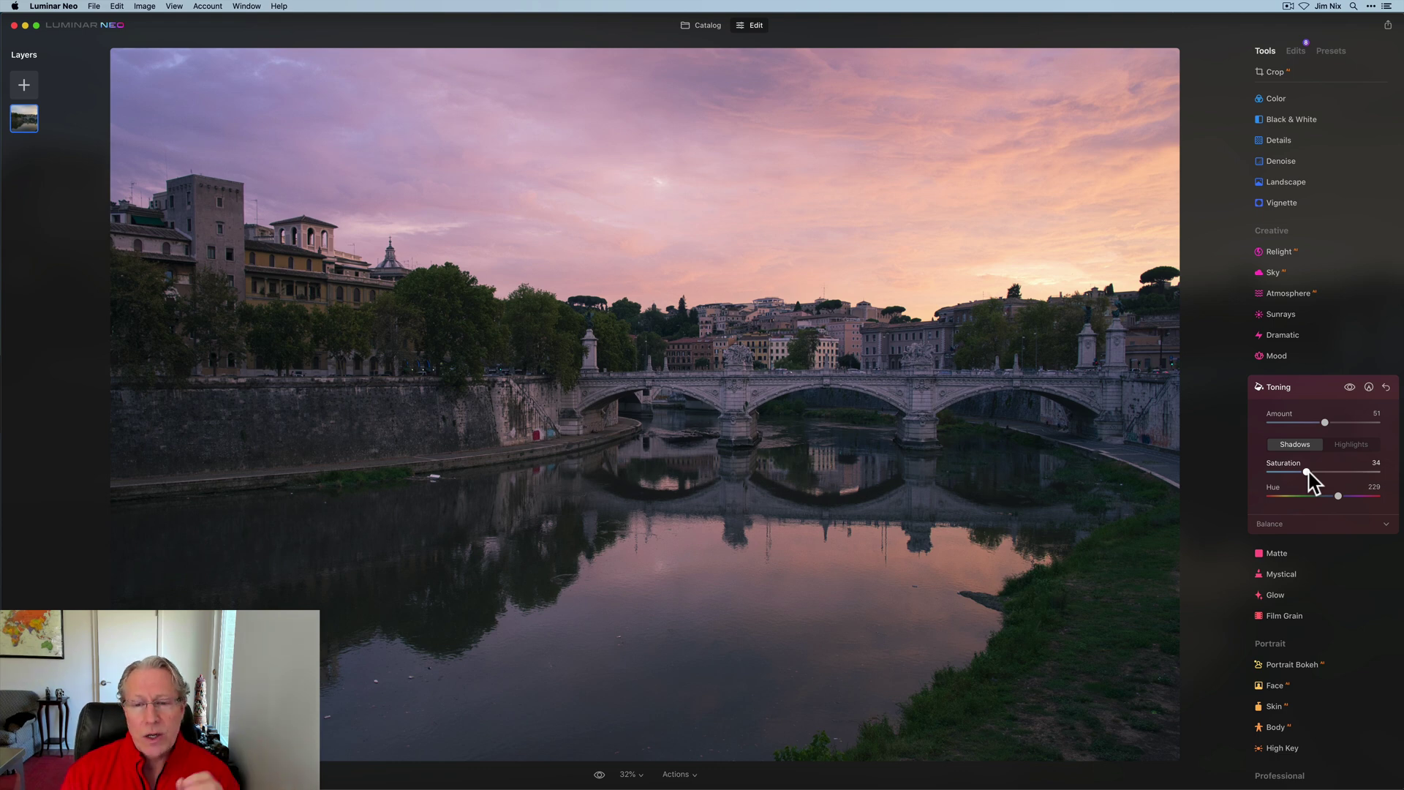
Compare the photo with Toning off and on, then reset Toning
left_click(1350, 388)
left_click(1350, 388)
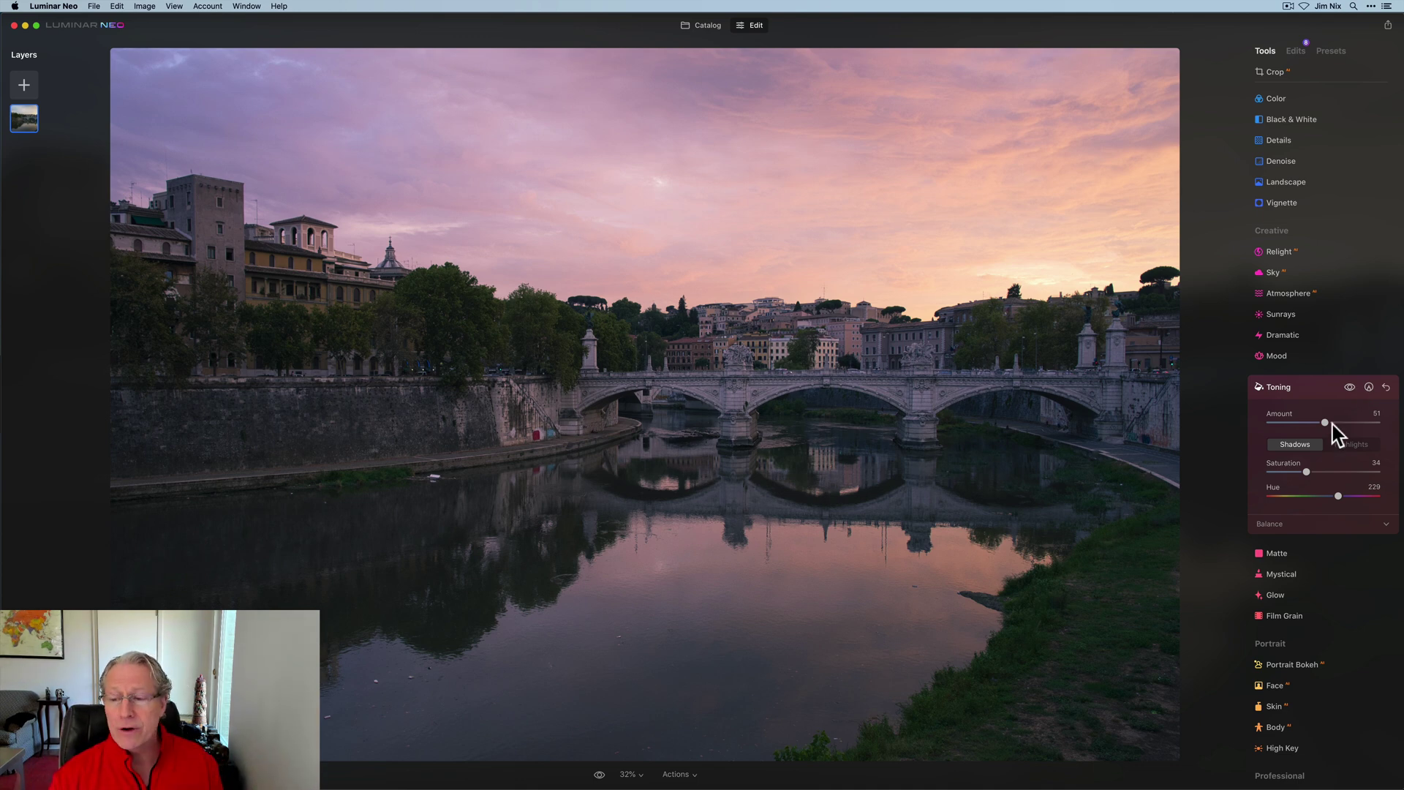
left_click(1386, 388)
Give the bridge photo a strong Matte look and compare it with the original
left_click(1303, 398)
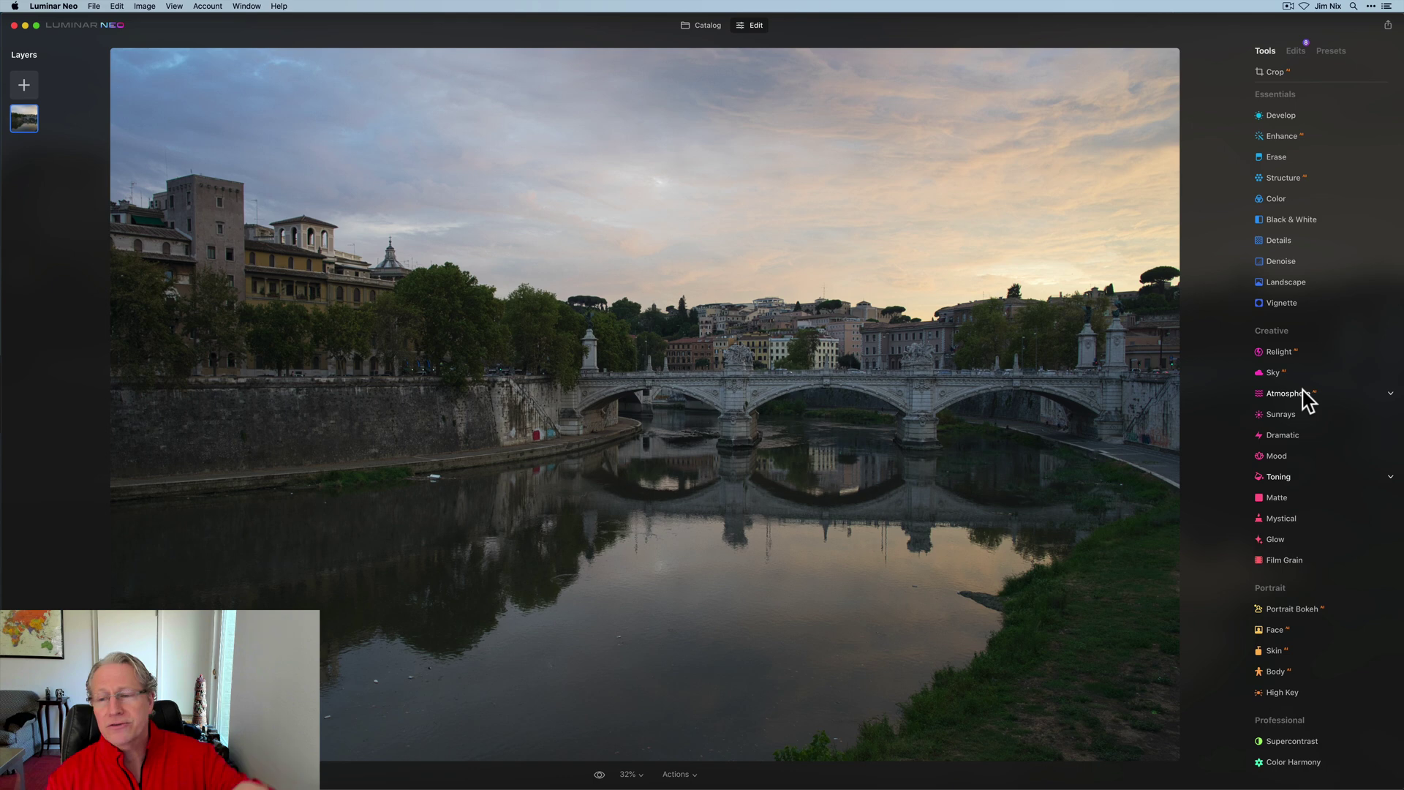
left_click(1282, 499)
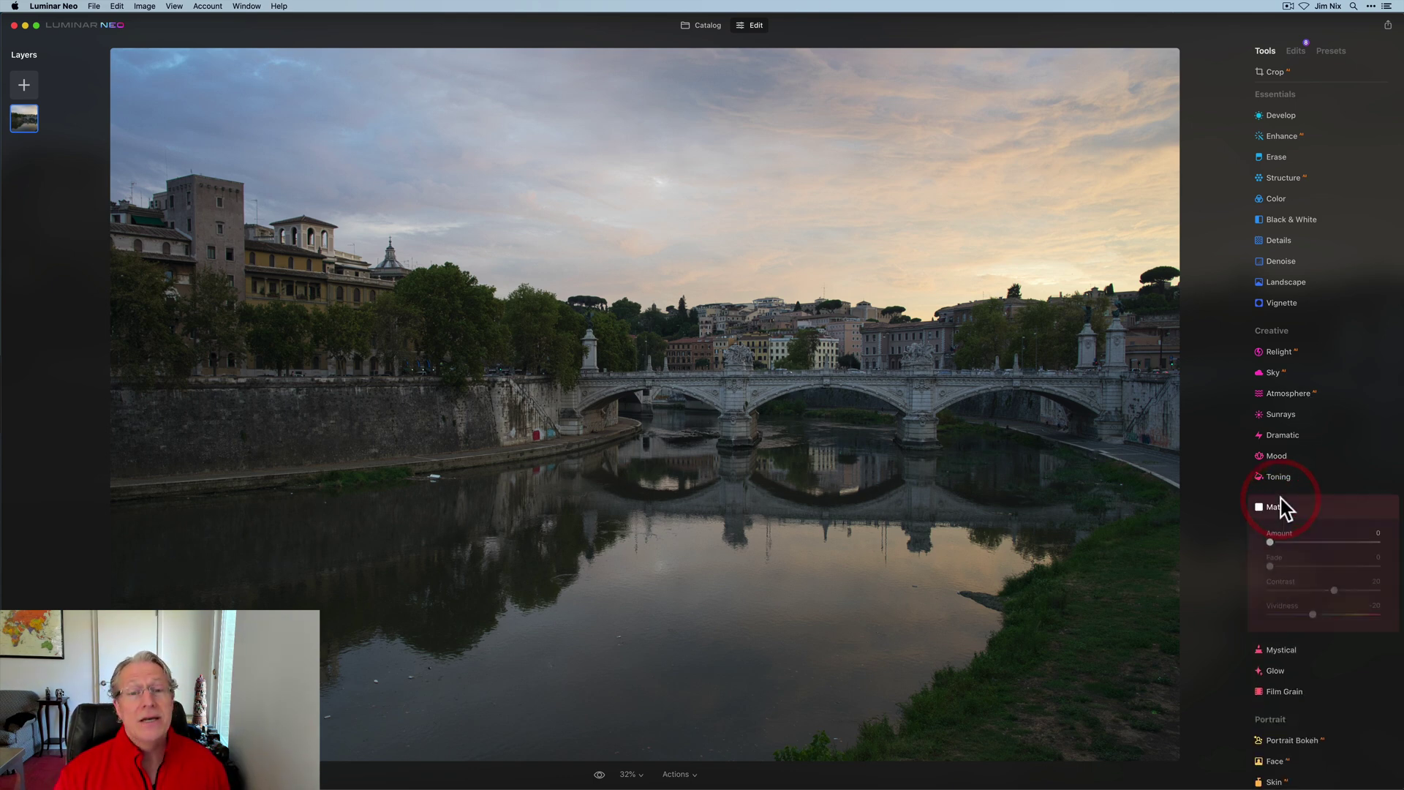
scroll(1282, 511, "down", 2)
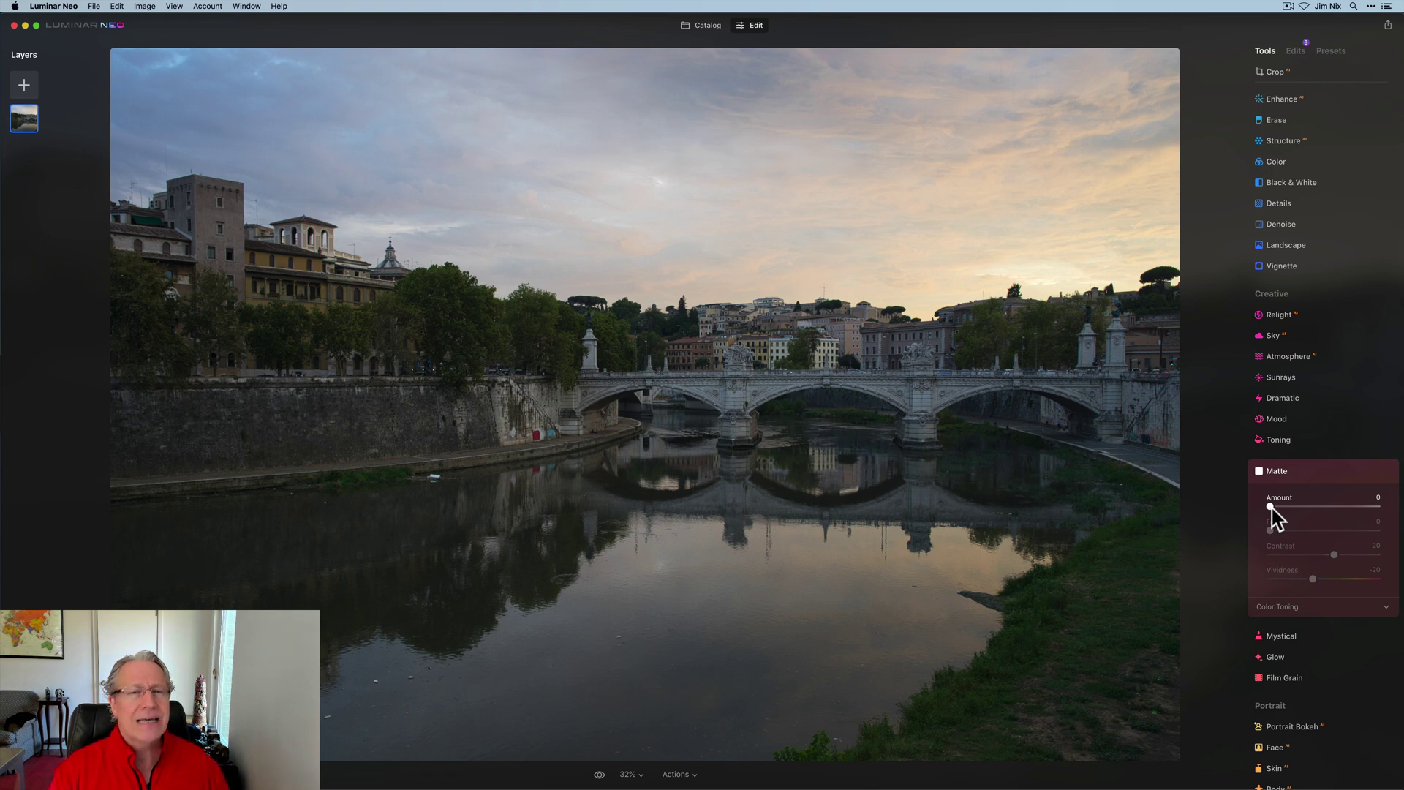
left_click_drag(1271, 505, 1377, 505)
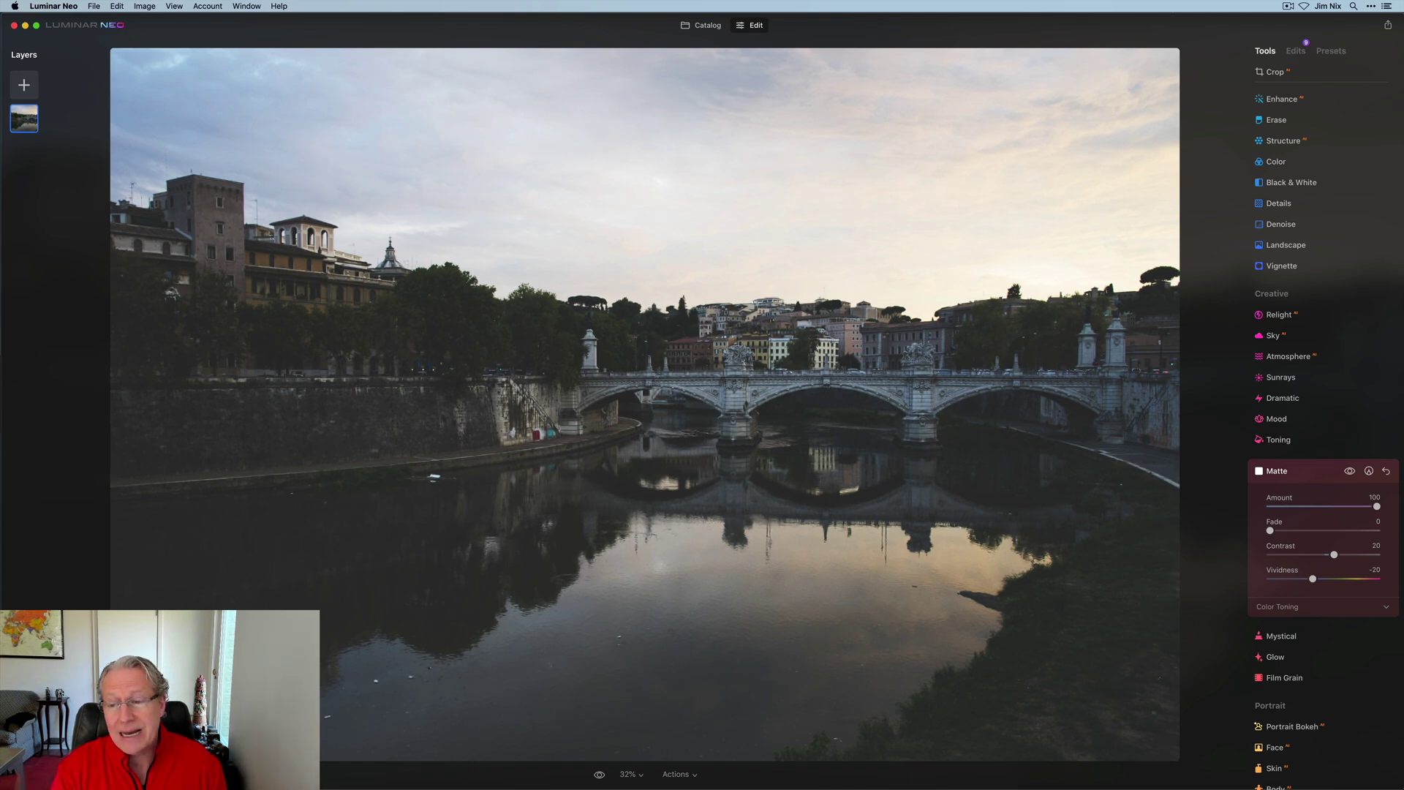
left_click(1350, 471)
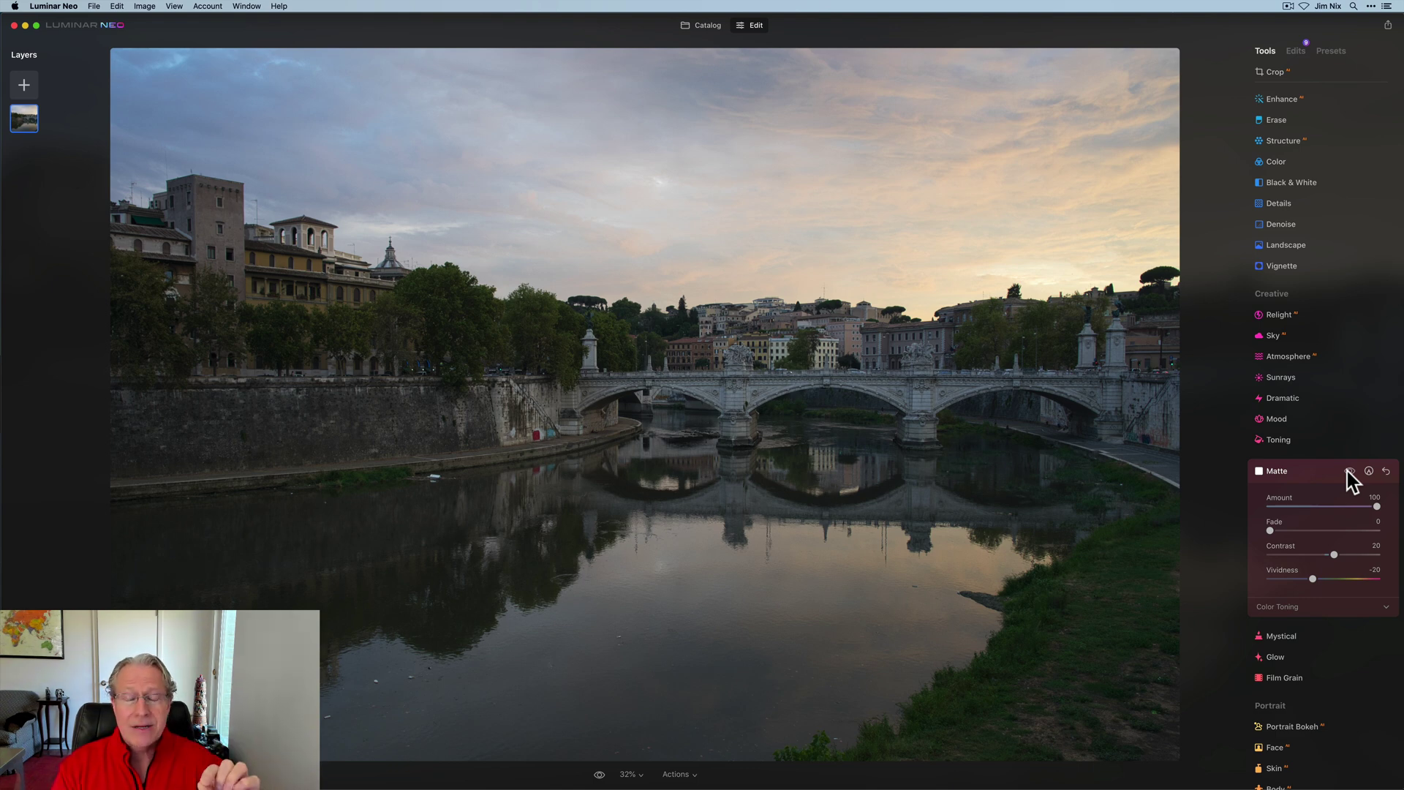
left_click(1350, 472)
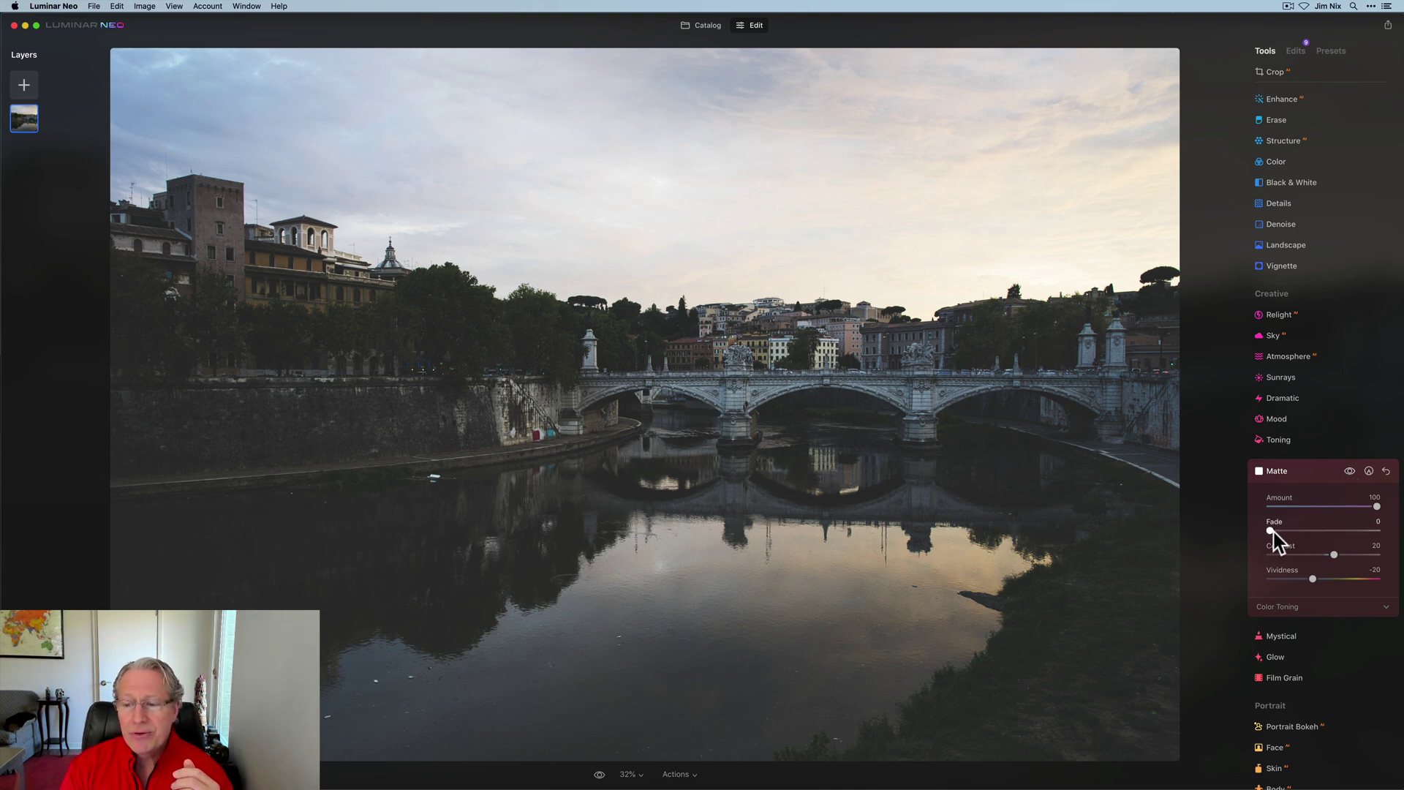
Increase the Matte fade and compare before and after
mouse_move(1272, 531)
left_mouse_down()
mouse_move(1306, 531)
mouse_move(1292, 531)
left_mouse_up()
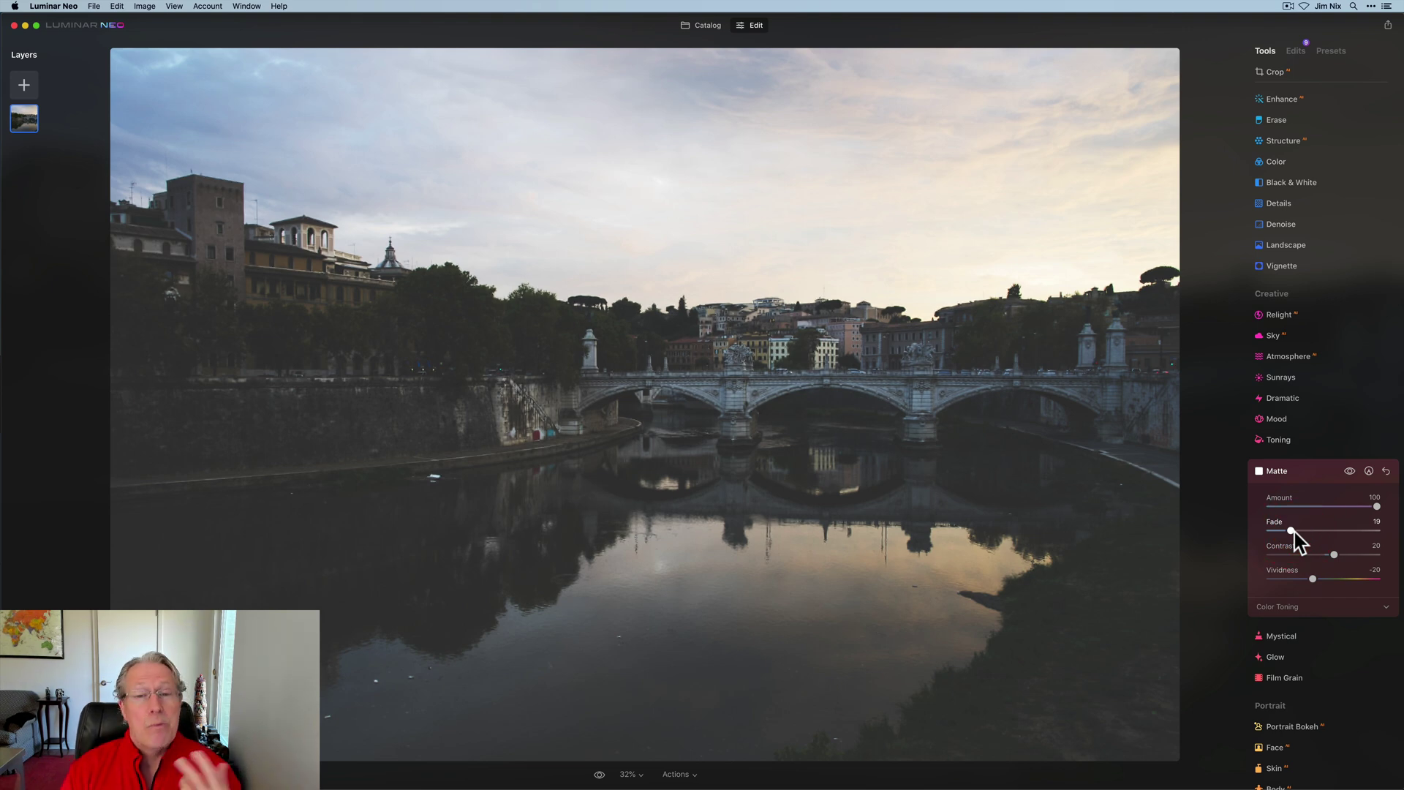
left_click_drag(1292, 531, 1247, 536)
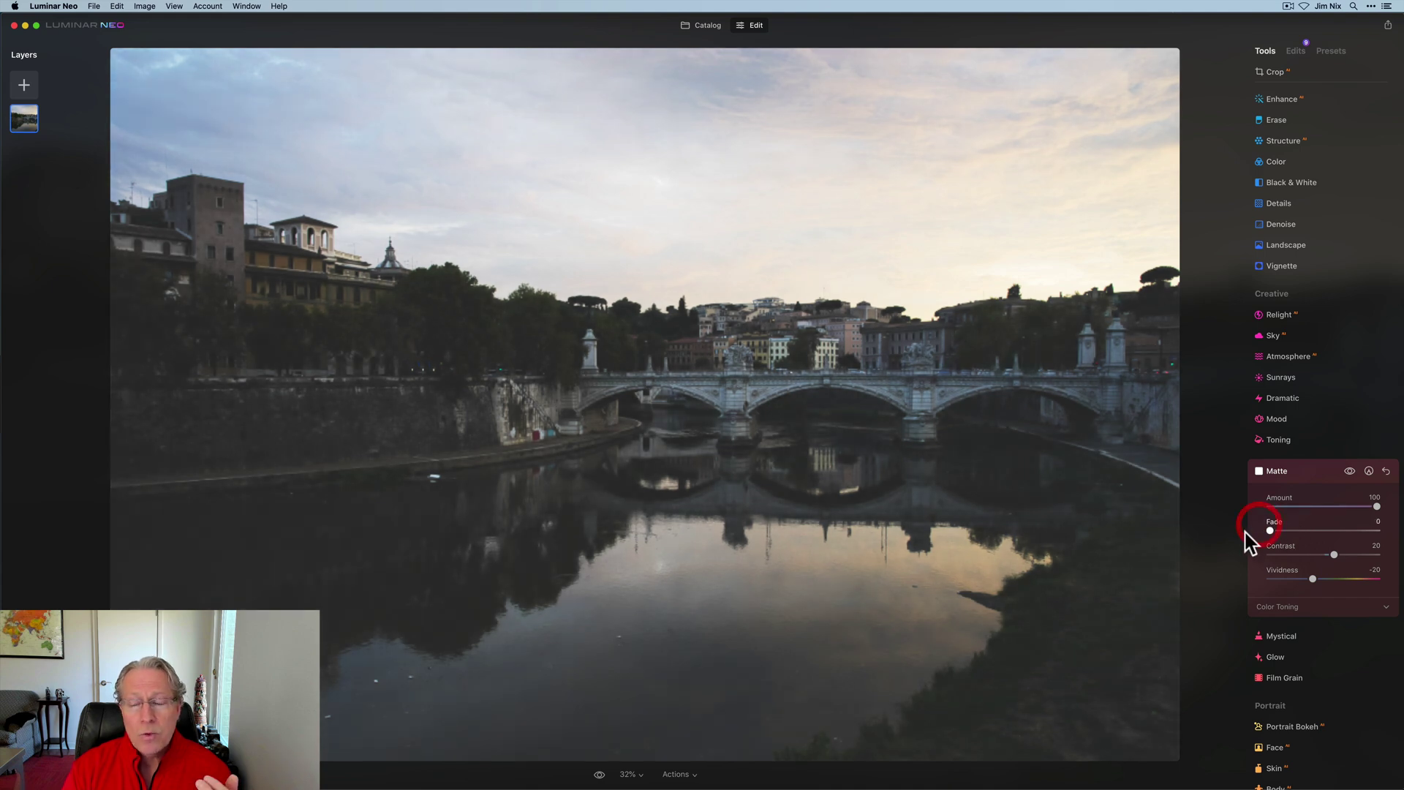
left_click(1351, 472)
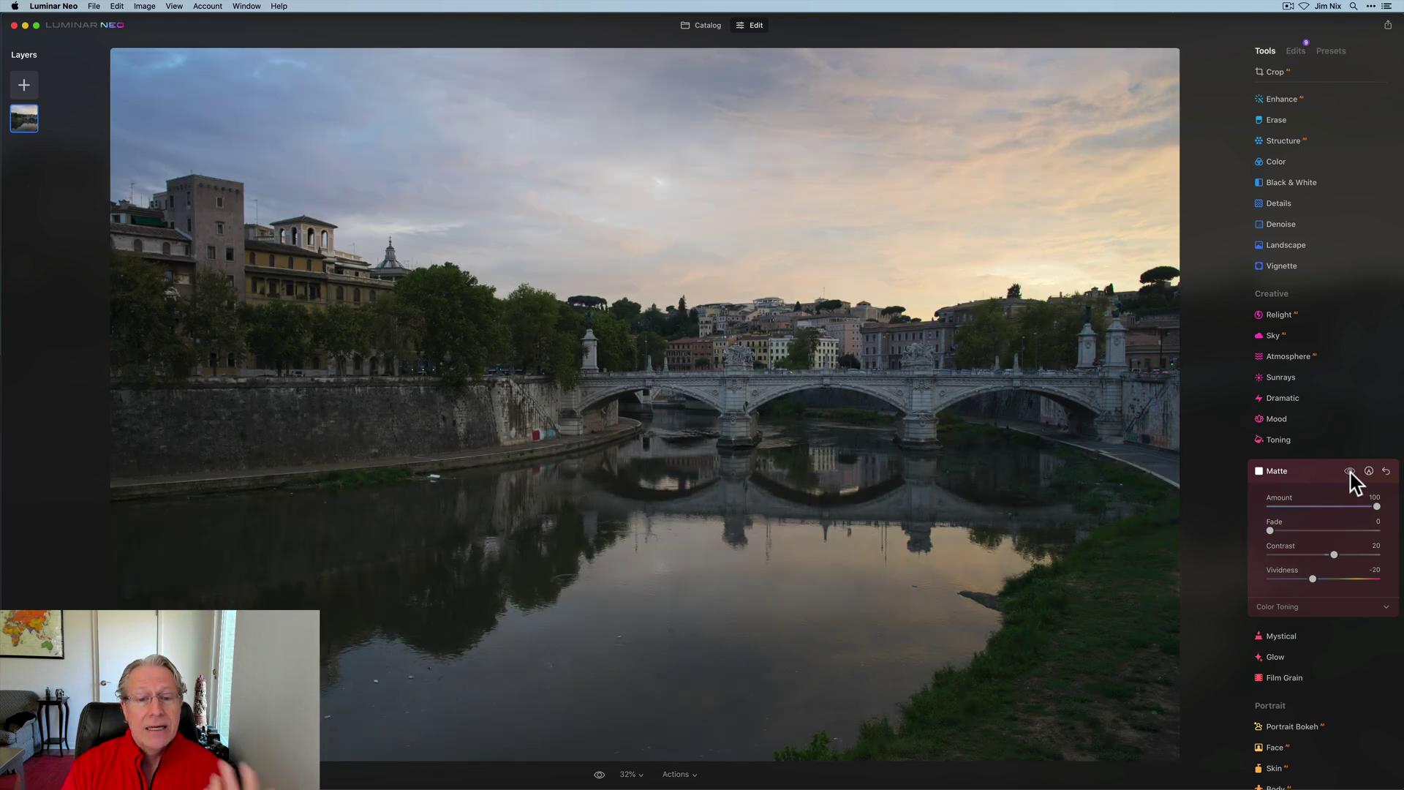
left_click(1350, 472)
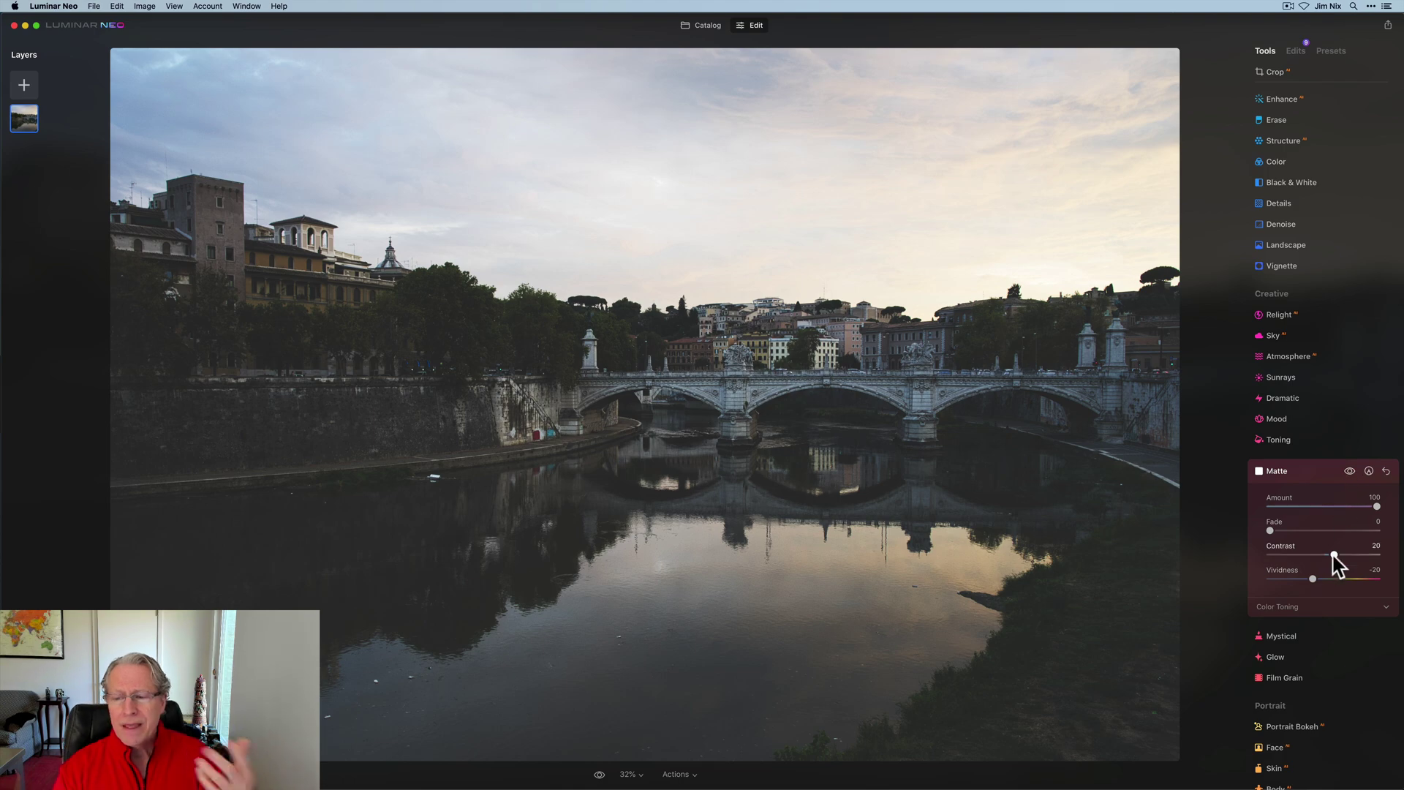
Set Matte contrast to -21, view the Color Toning options, then reset Matte
mouse_move(1334, 556)
left_mouse_down()
mouse_move(1306, 556)
mouse_move(1353, 562)
mouse_move(1312, 564)
left_mouse_up()
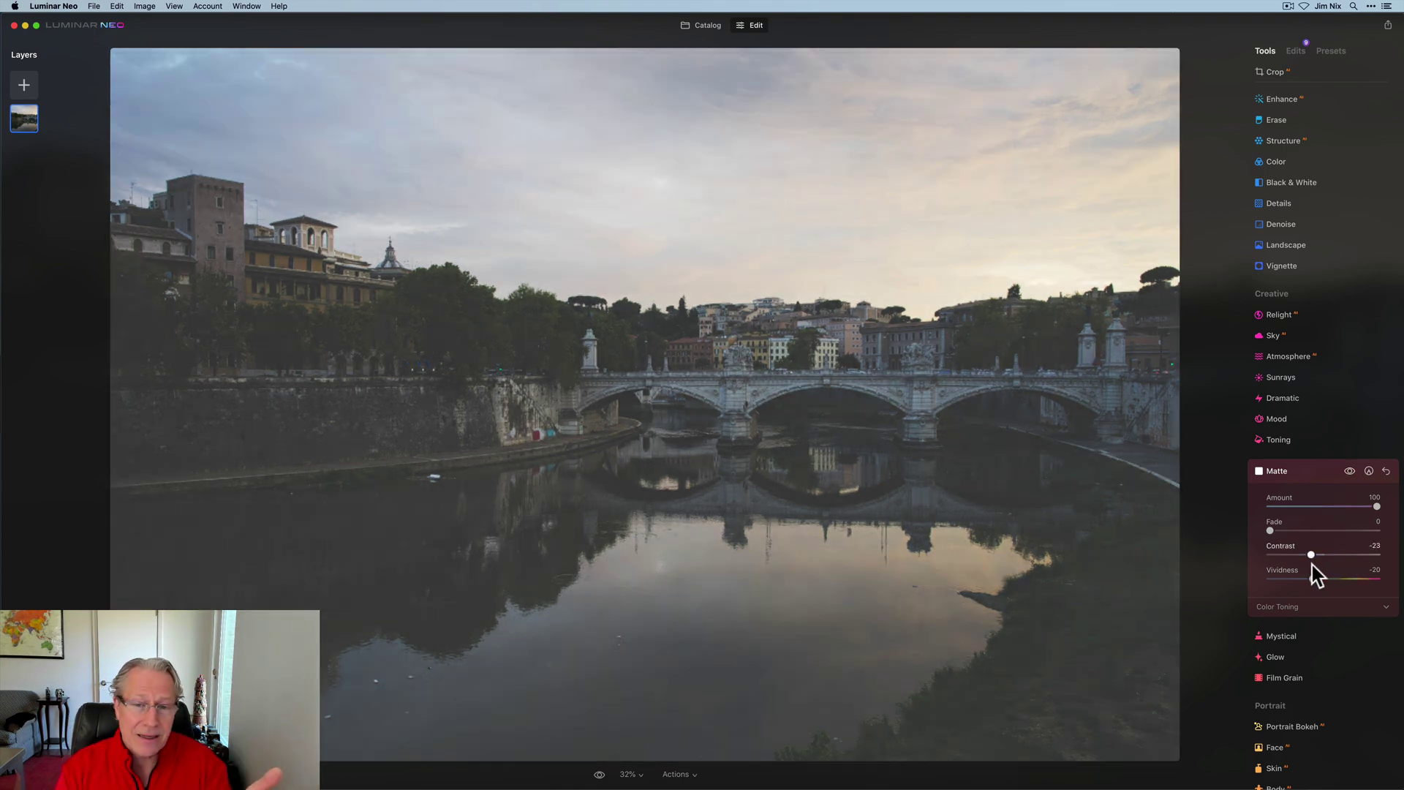
left_click_drag(1312, 565, 1316, 574)
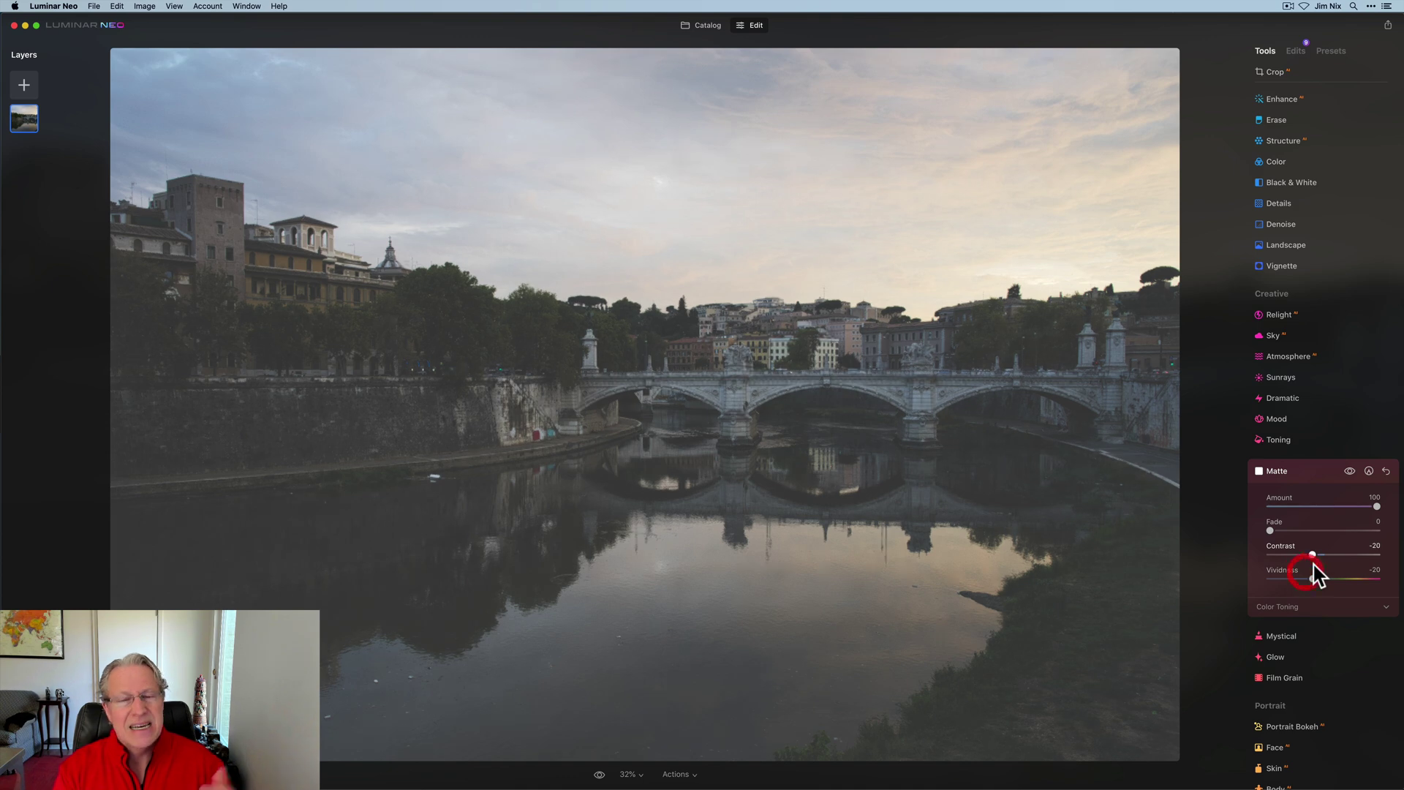
left_click(1281, 607)
scroll(1286, 617, "down", 1)
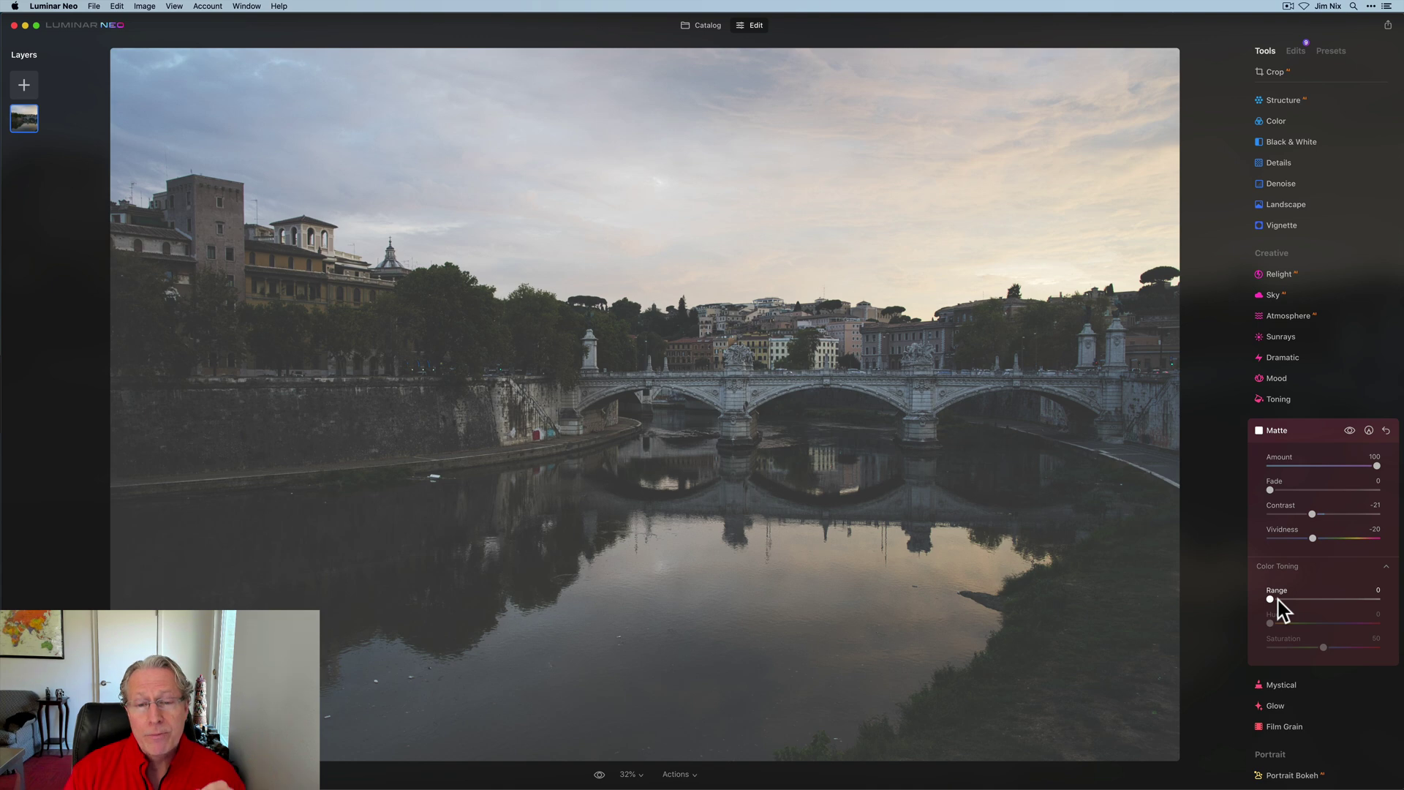
left_click(1386, 430)
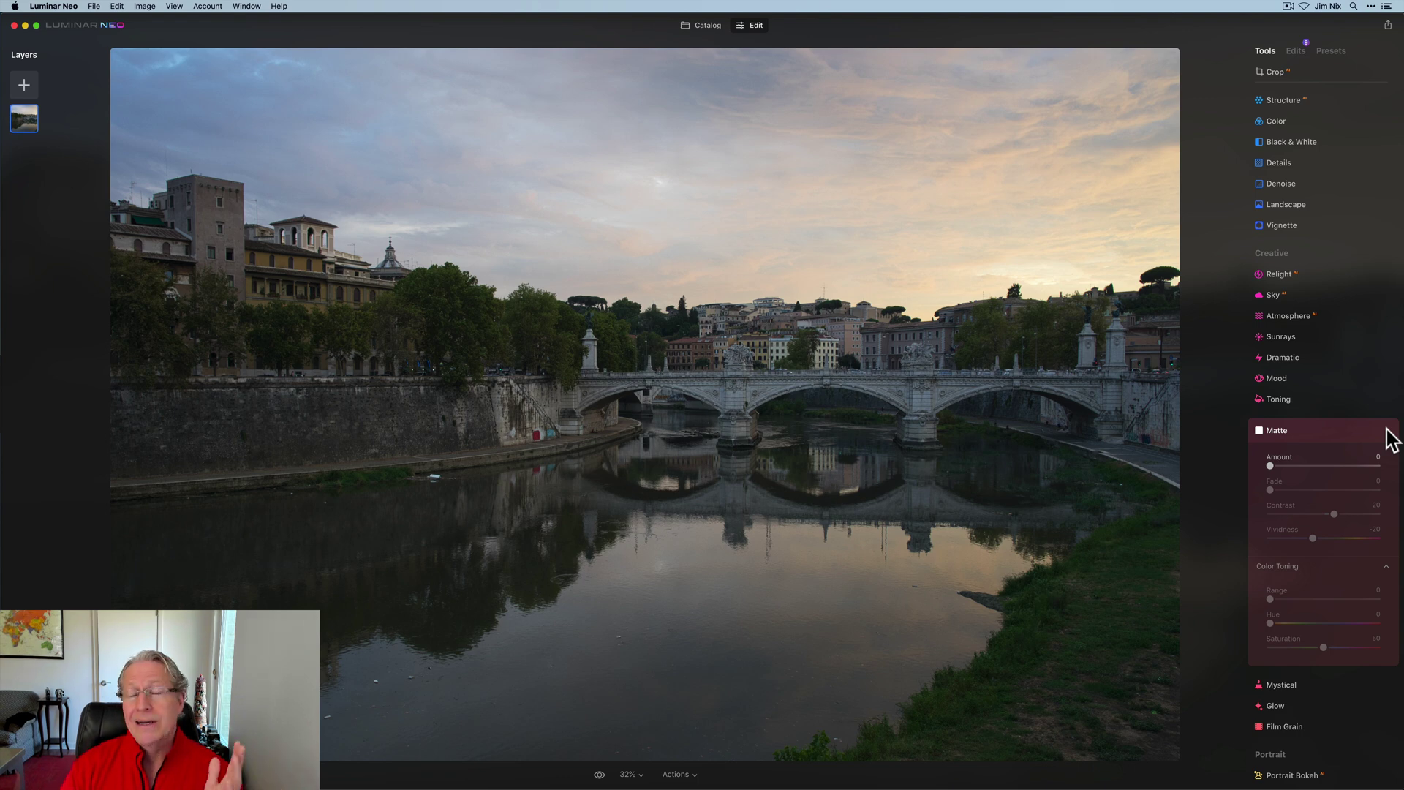
left_click(1299, 433)
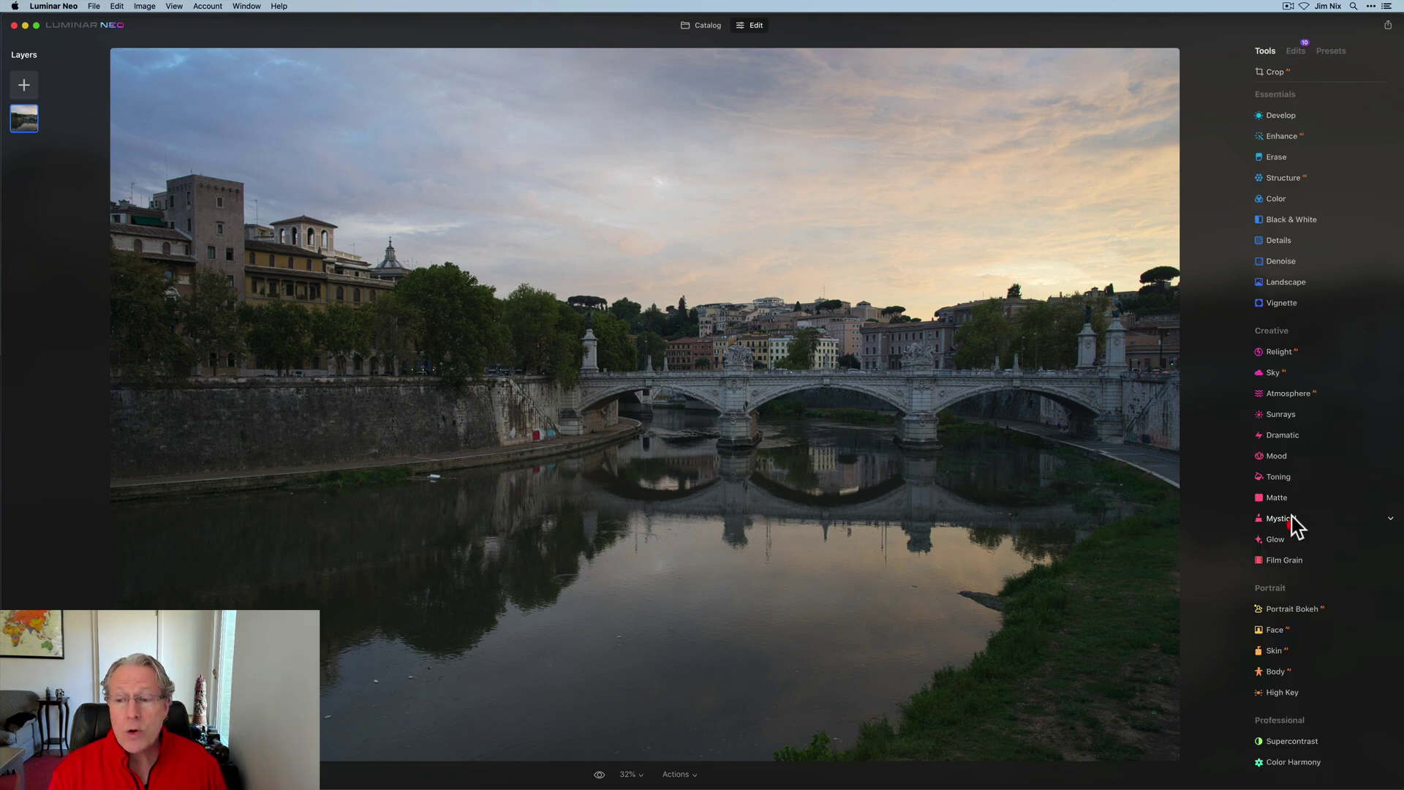
left_click(1292, 534)
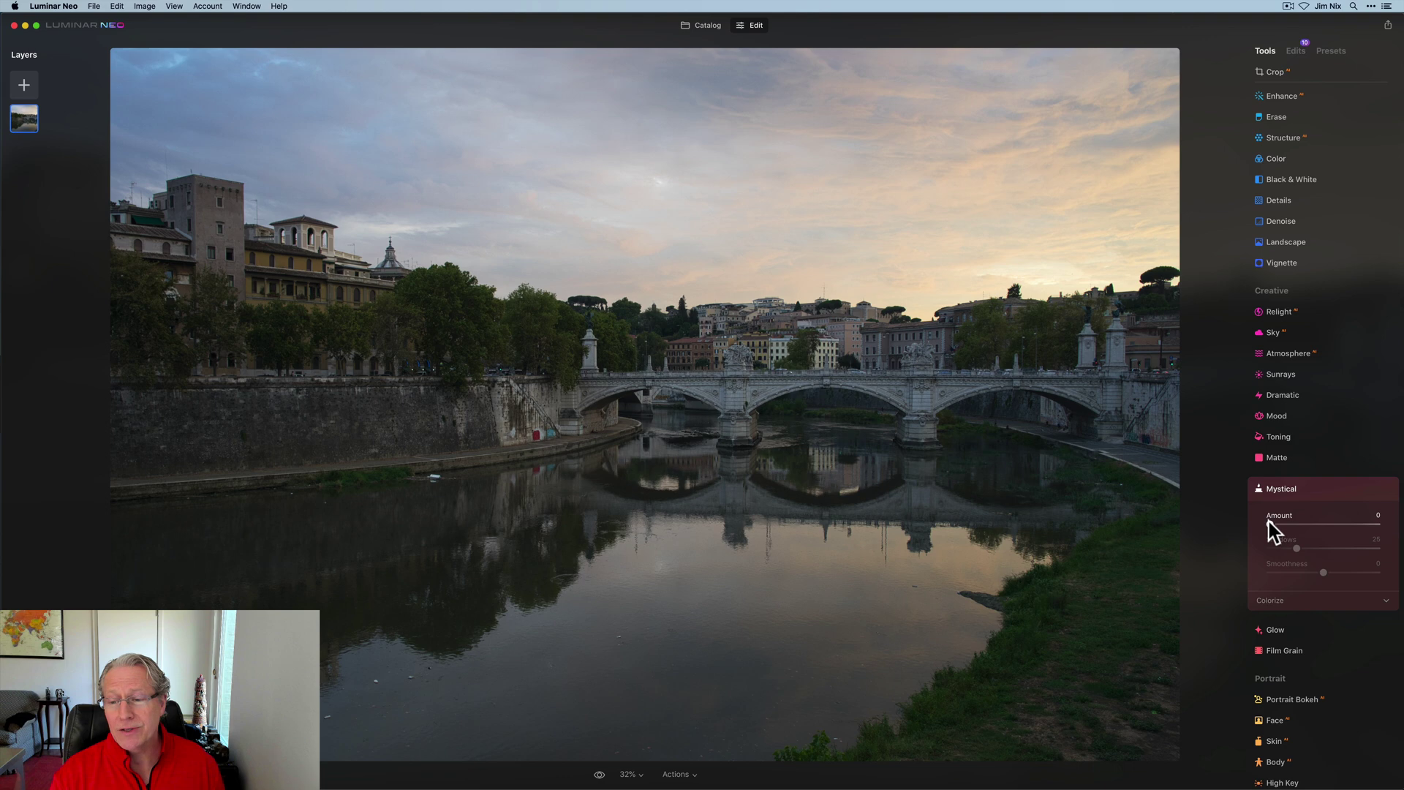
left_click_drag(1270, 524, 1390, 525)
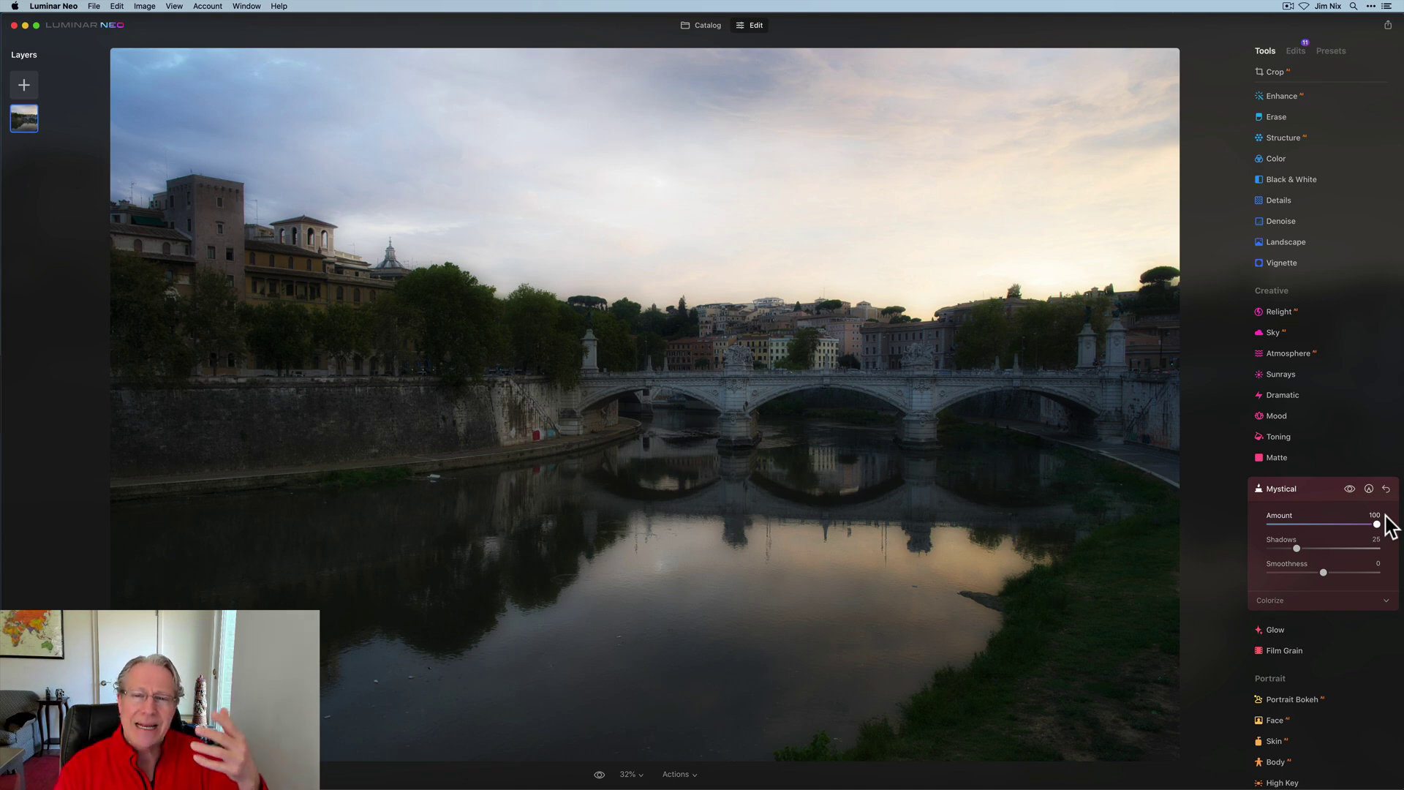
left_click_drag(1387, 521, 1322, 516)
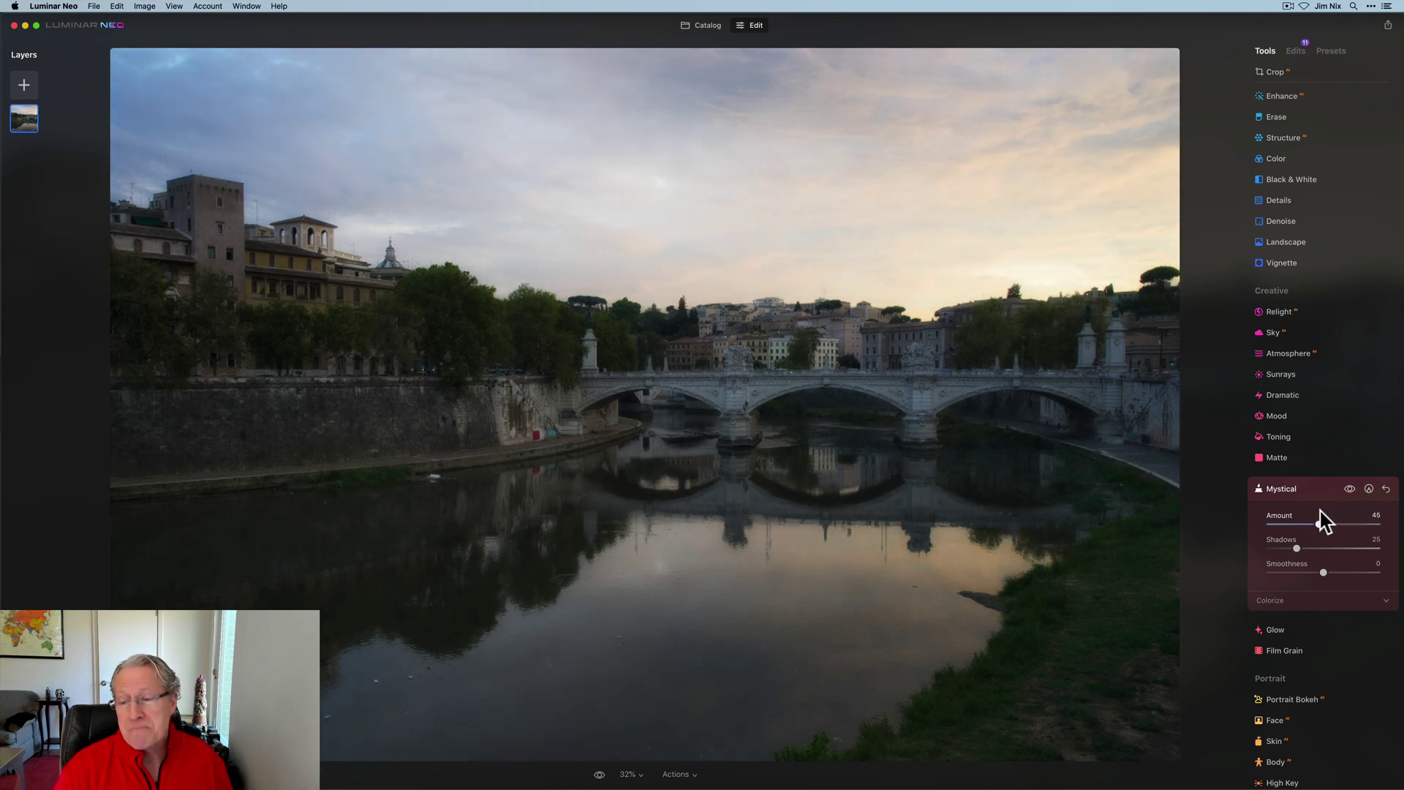
left_click(1321, 521)
left_click(1279, 600)
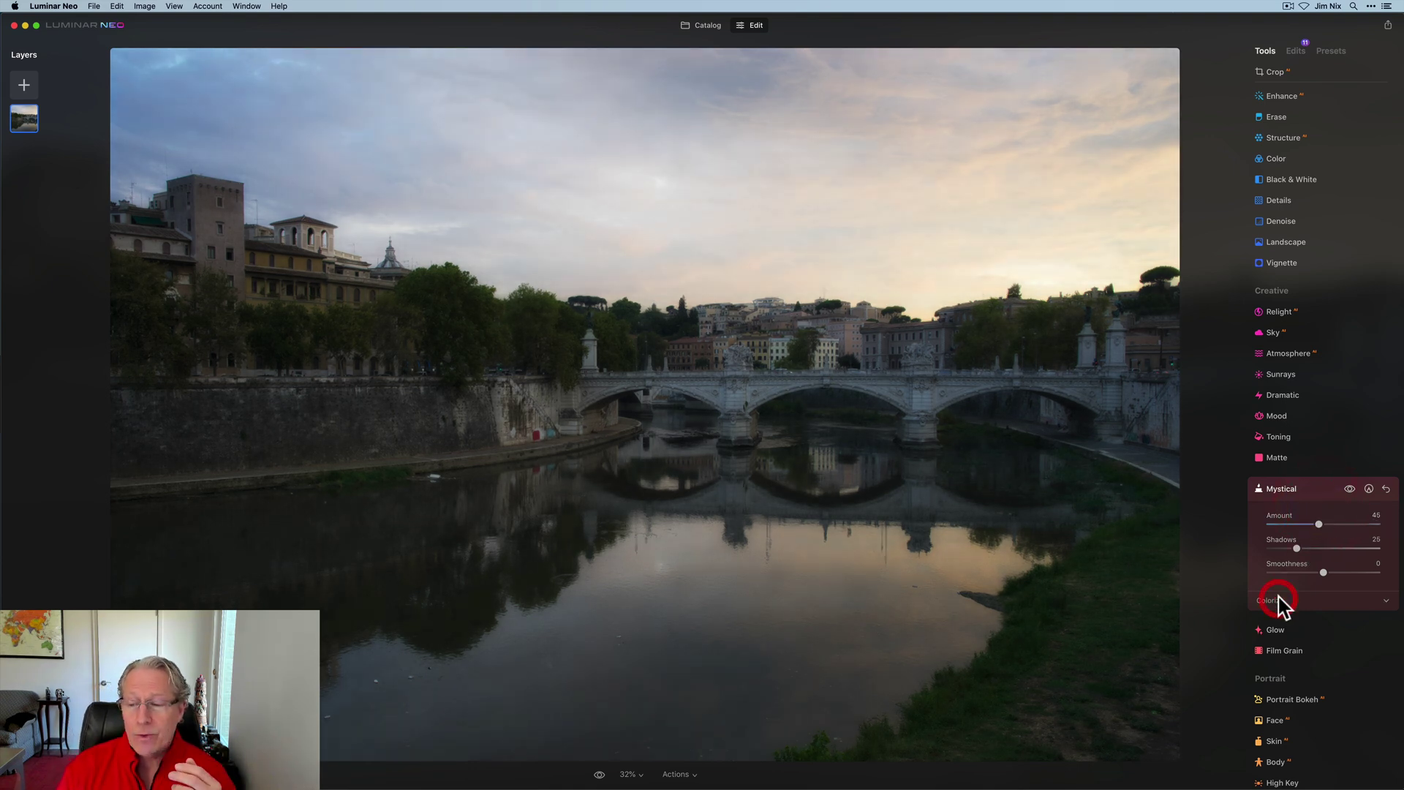
scroll(1280, 606, "down", 1)
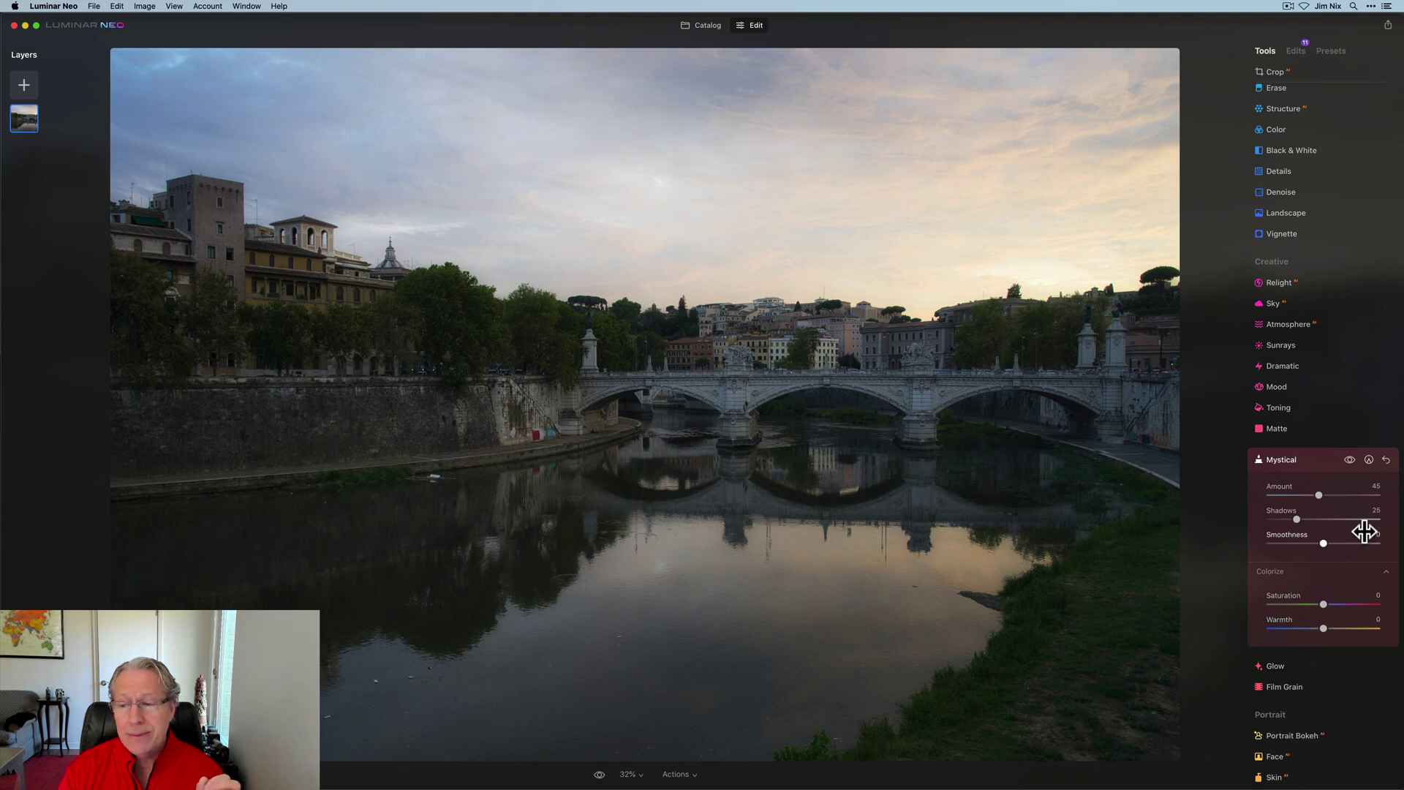
left_click(1386, 460)
left_click(1321, 465)
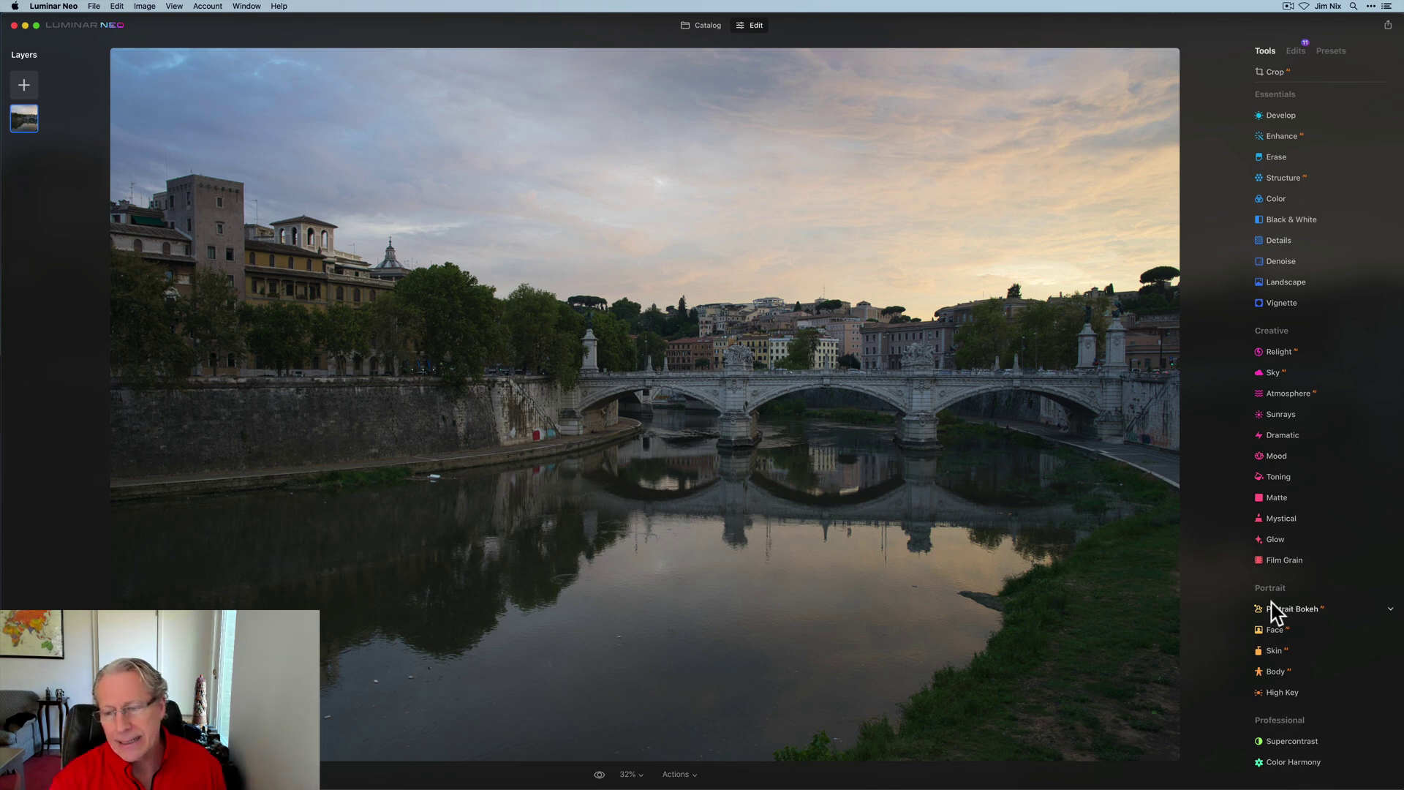
left_click(1275, 549)
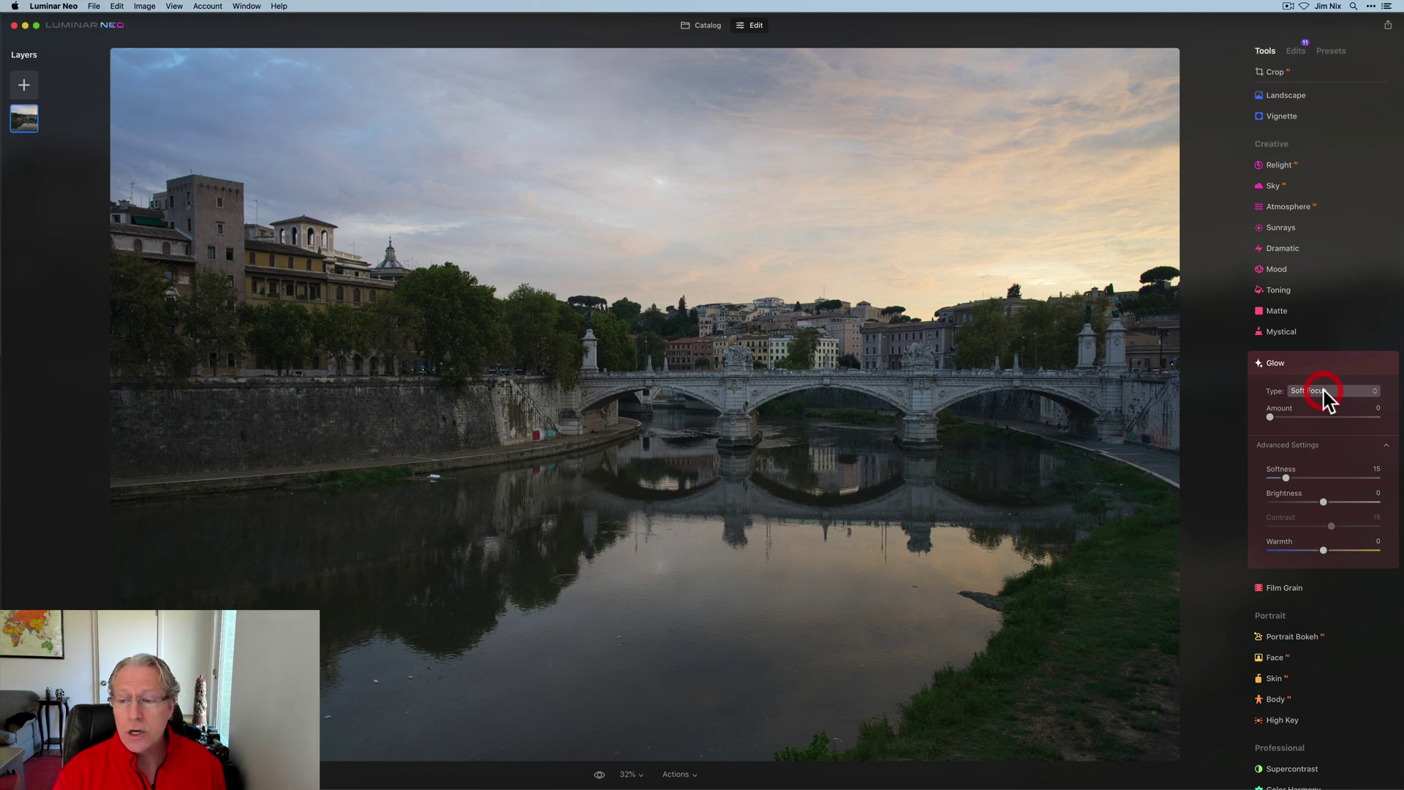
left_click(1325, 396)
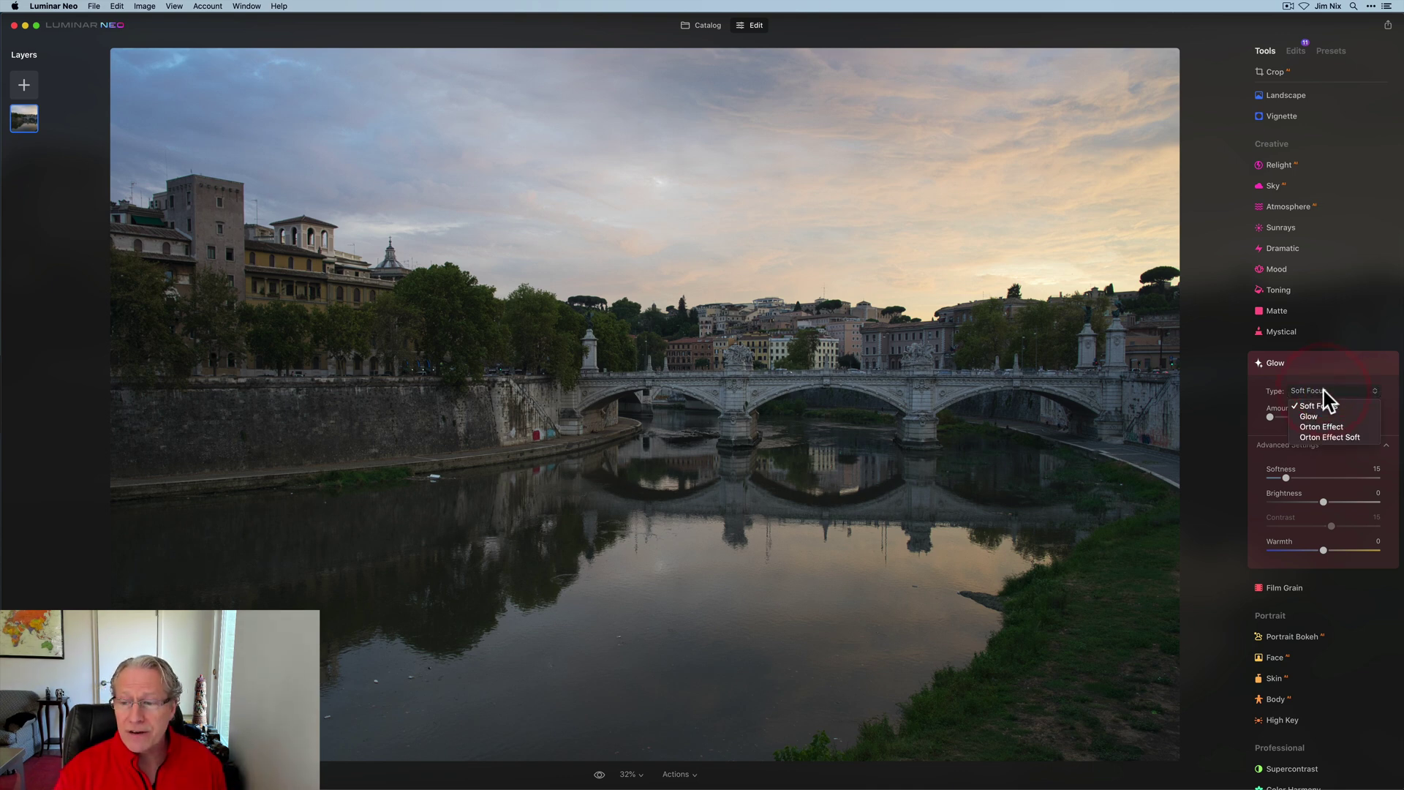
left_click(1328, 427)
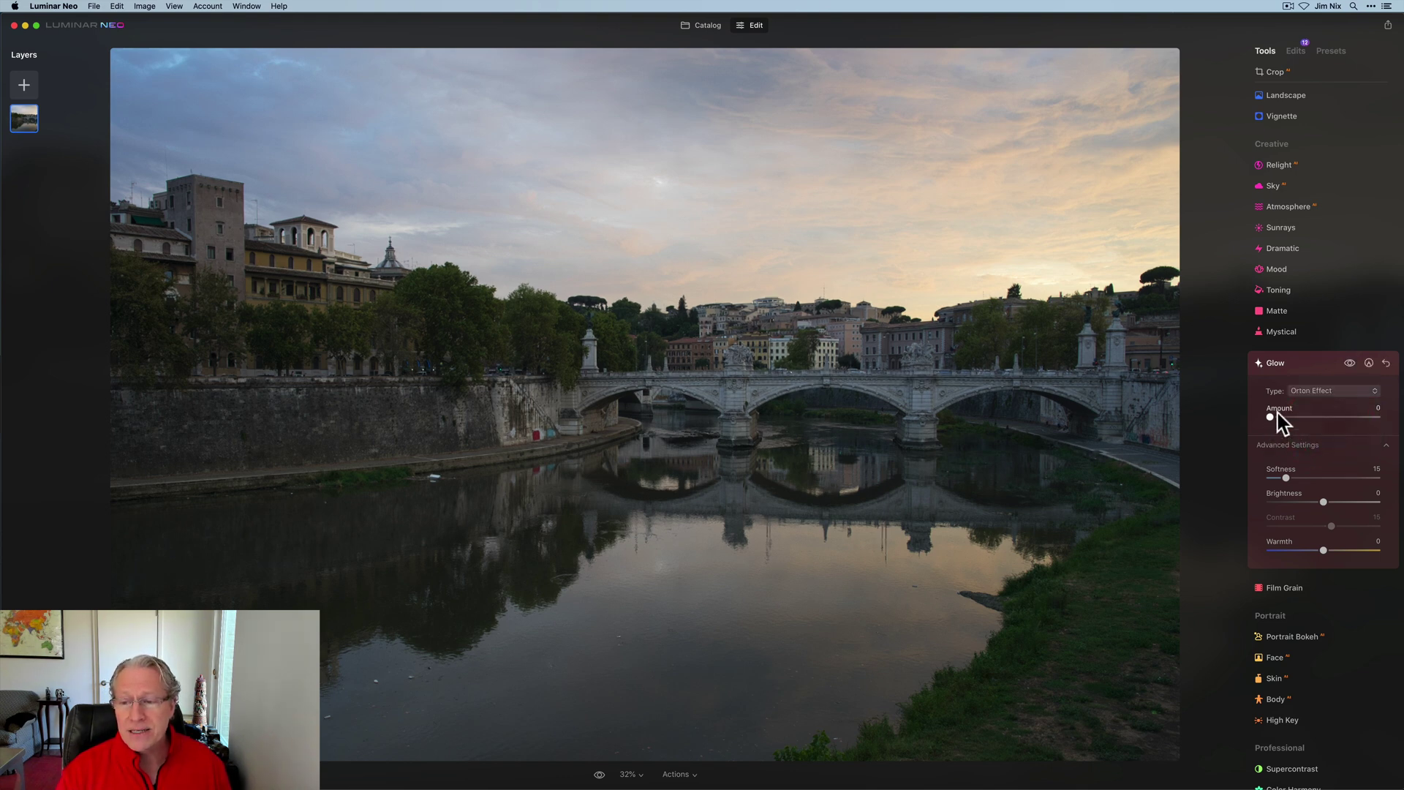
left_click_drag(1271, 417, 1325, 411)
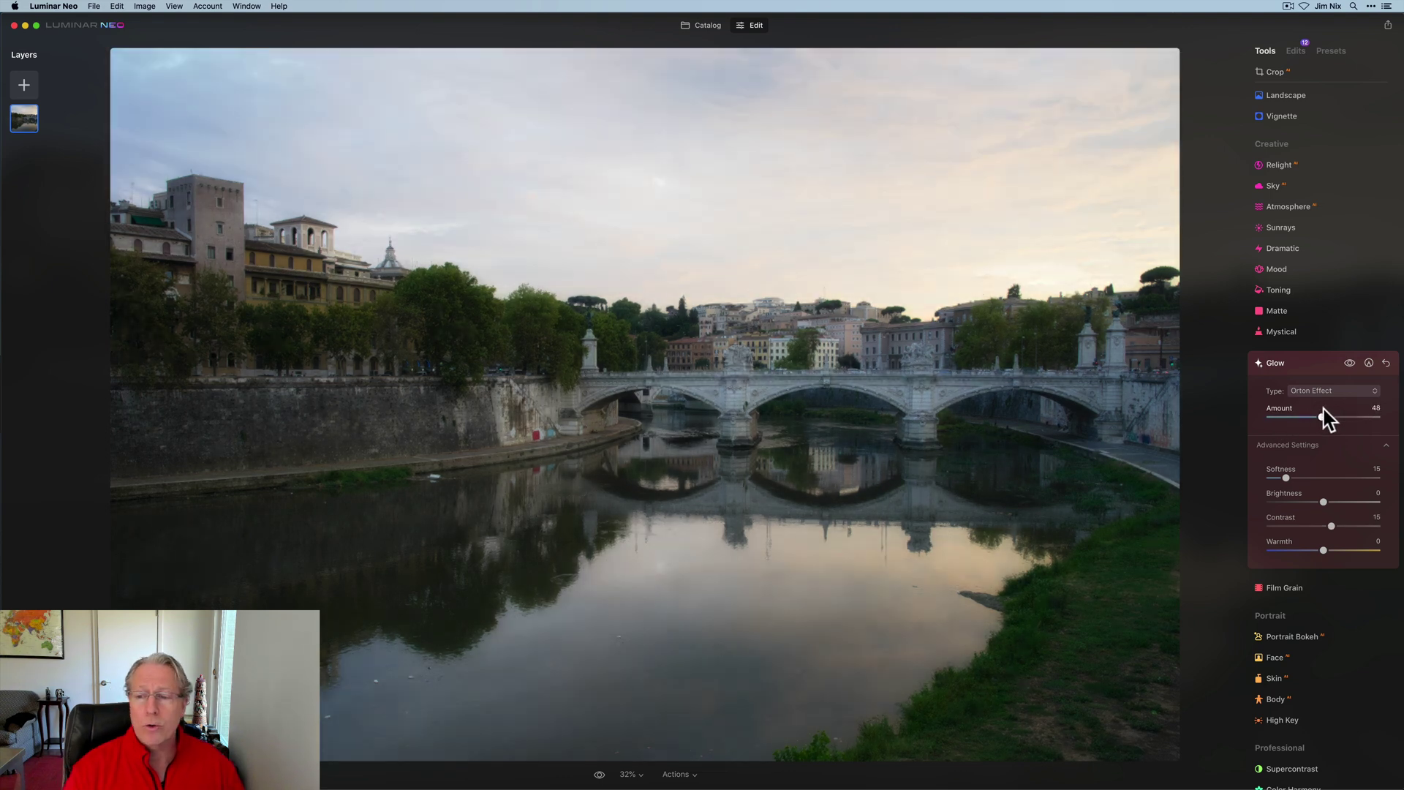
left_click(1324, 415)
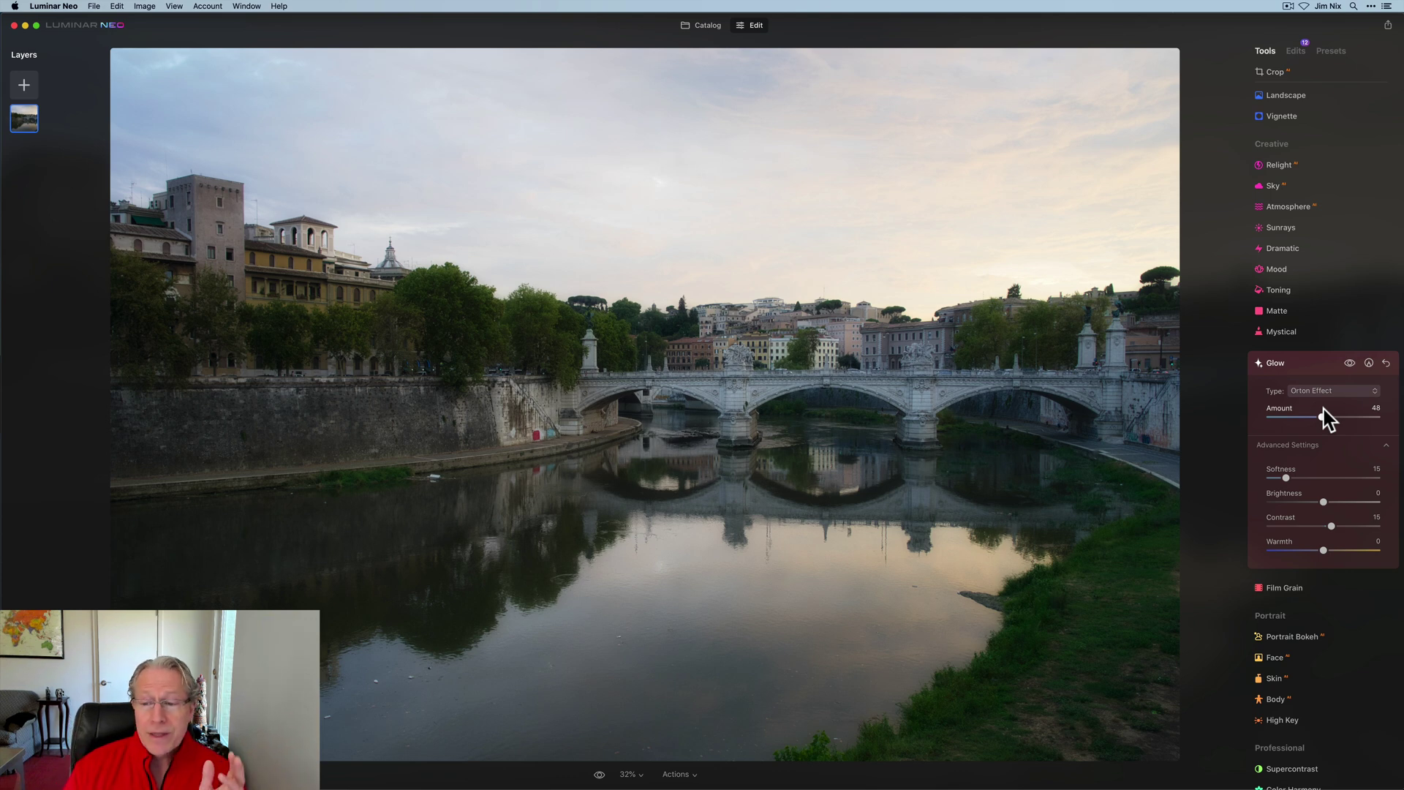
mouse_move(1321, 501)
left_mouse_down()
mouse_move(1307, 501)
mouse_move(1324, 502)
left_mouse_up()
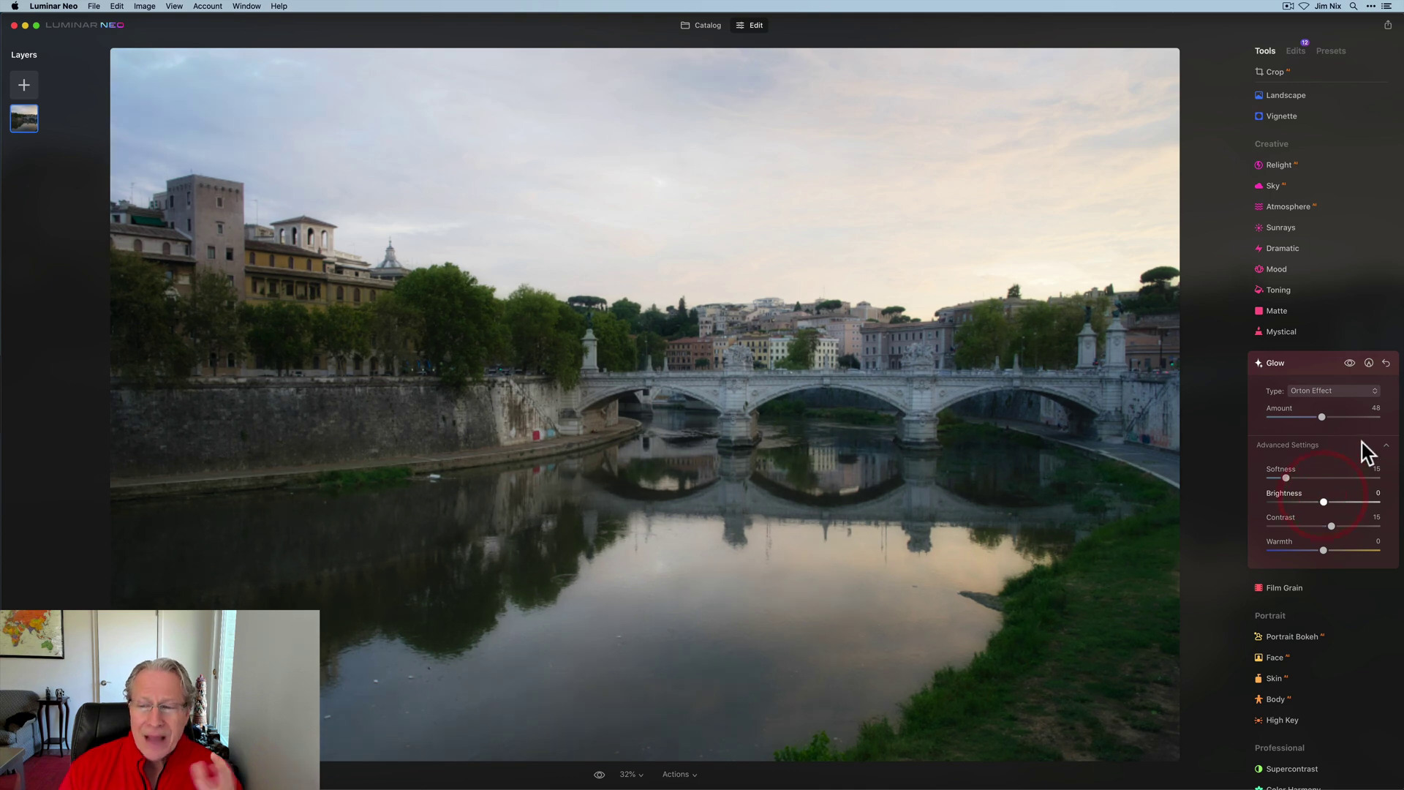
left_click(1386, 363)
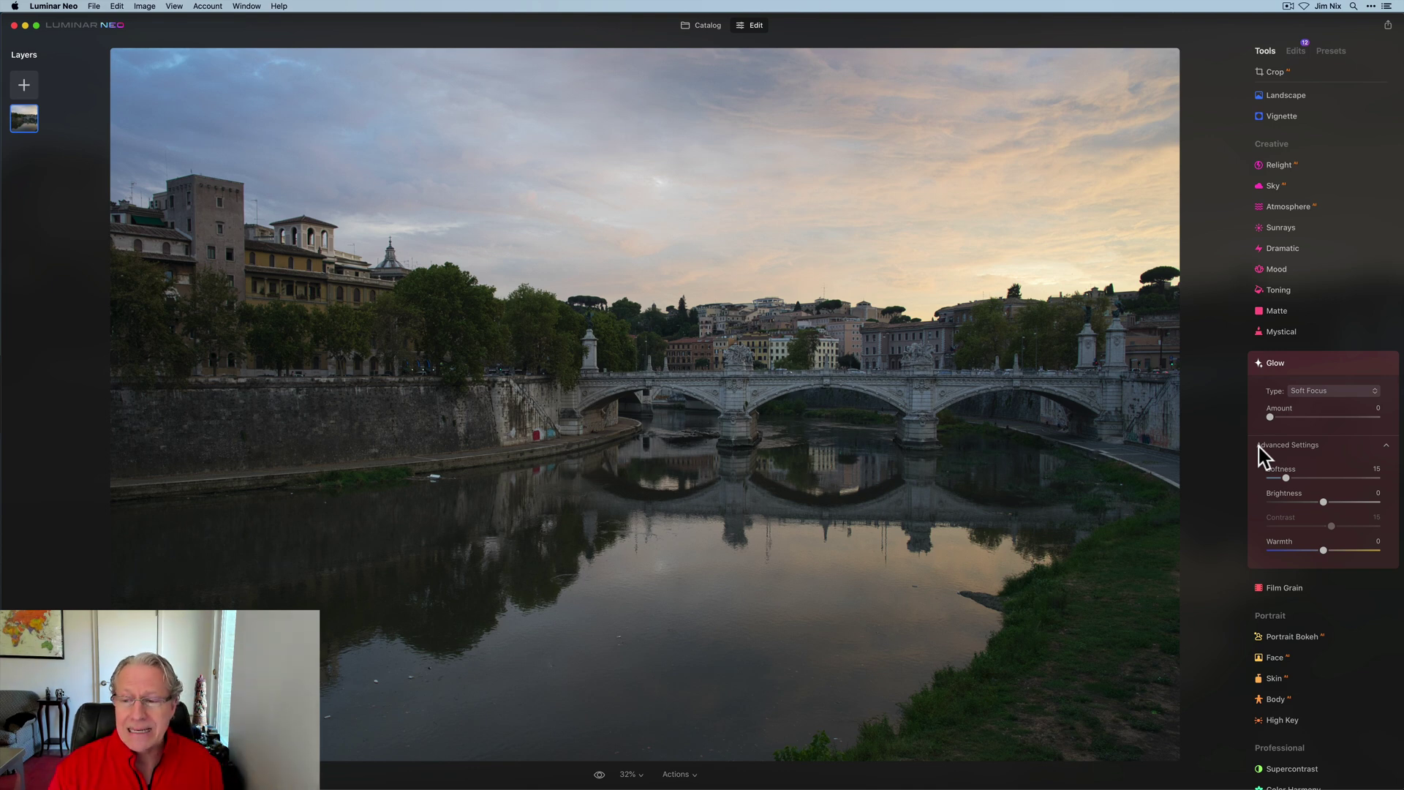
left_click(1310, 392)
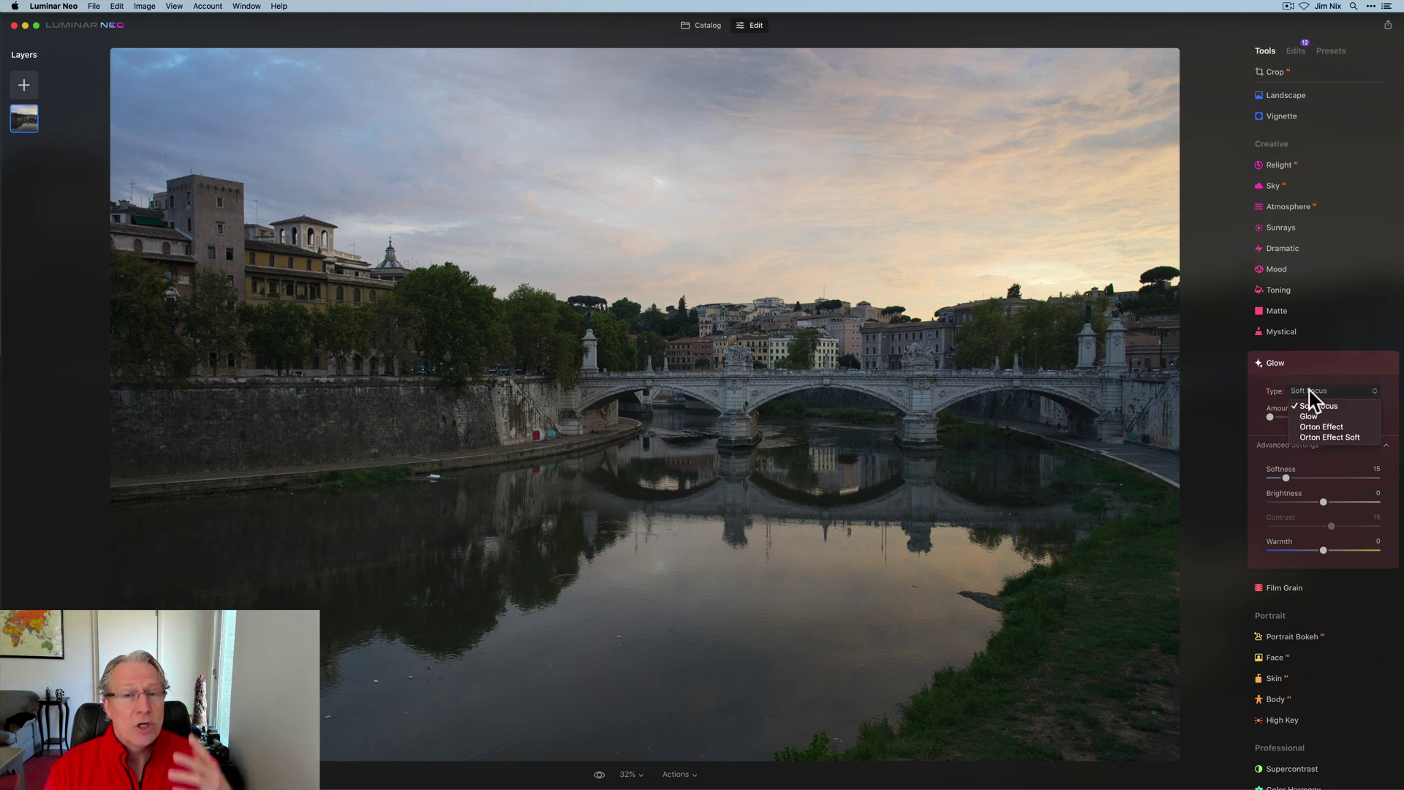
left_click(1308, 417)
mouse_move(1270, 417)
left_mouse_down()
mouse_move(1370, 417)
mouse_move(1231, 423)
mouse_move(1314, 424)
mouse_move(1260, 423)
left_mouse_up()
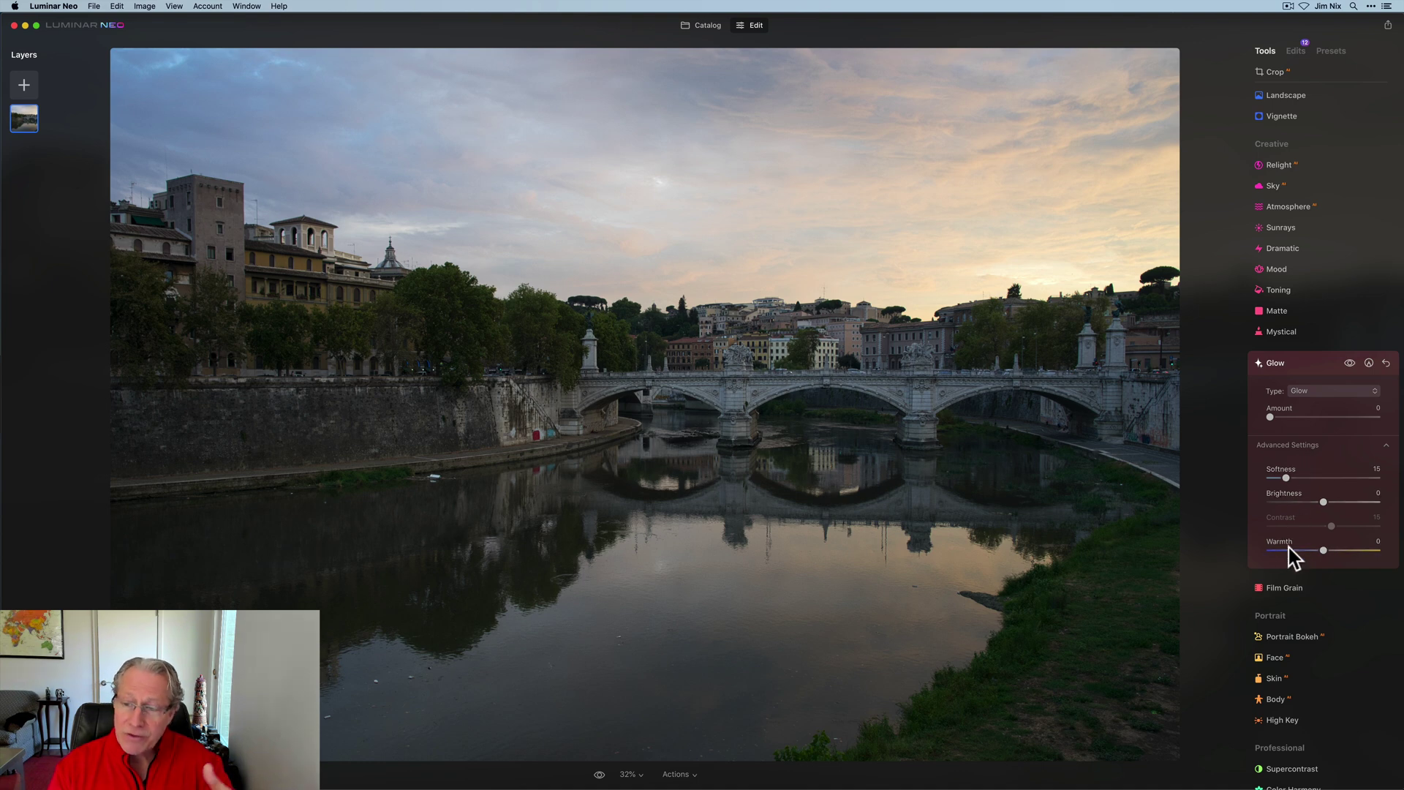
left_click(1388, 365)
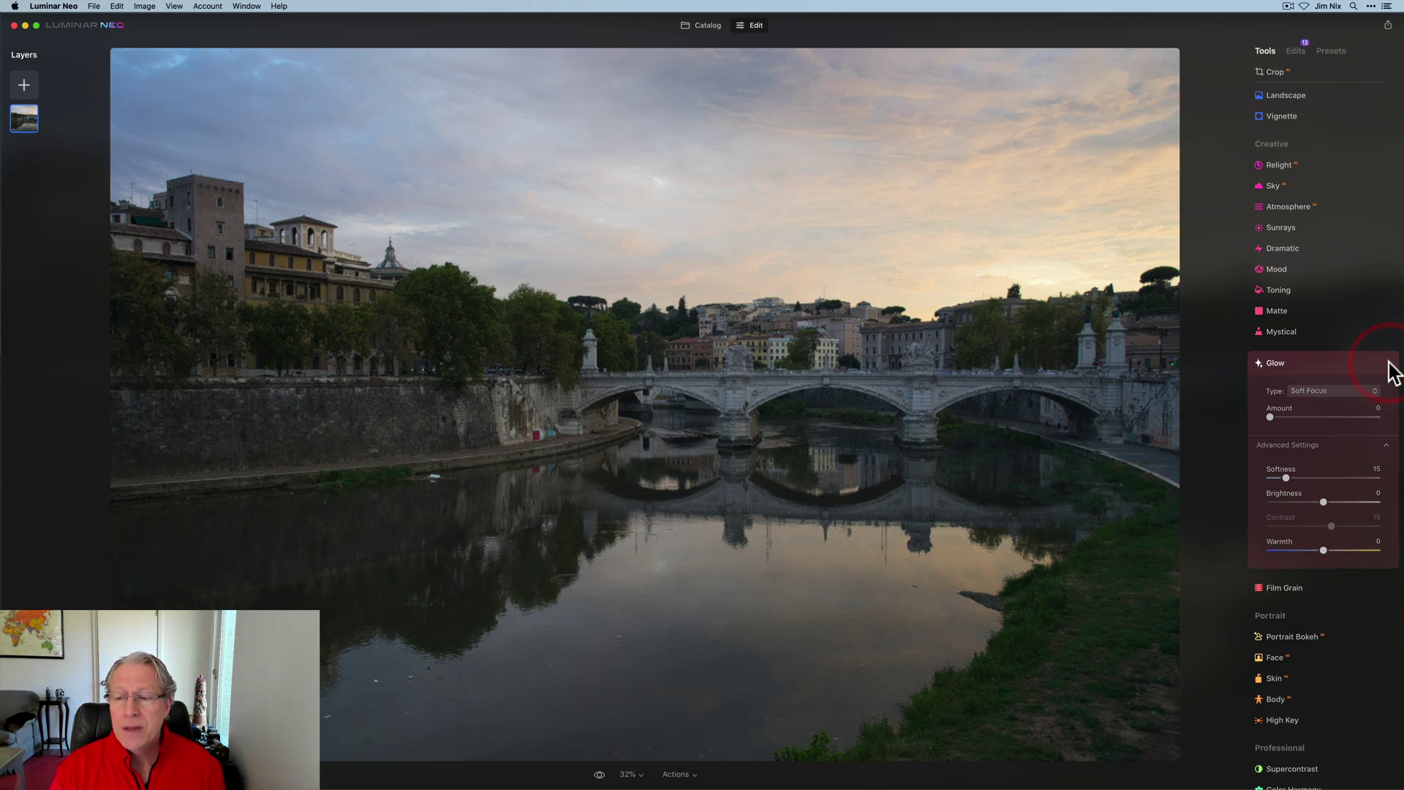
left_click(1303, 366)
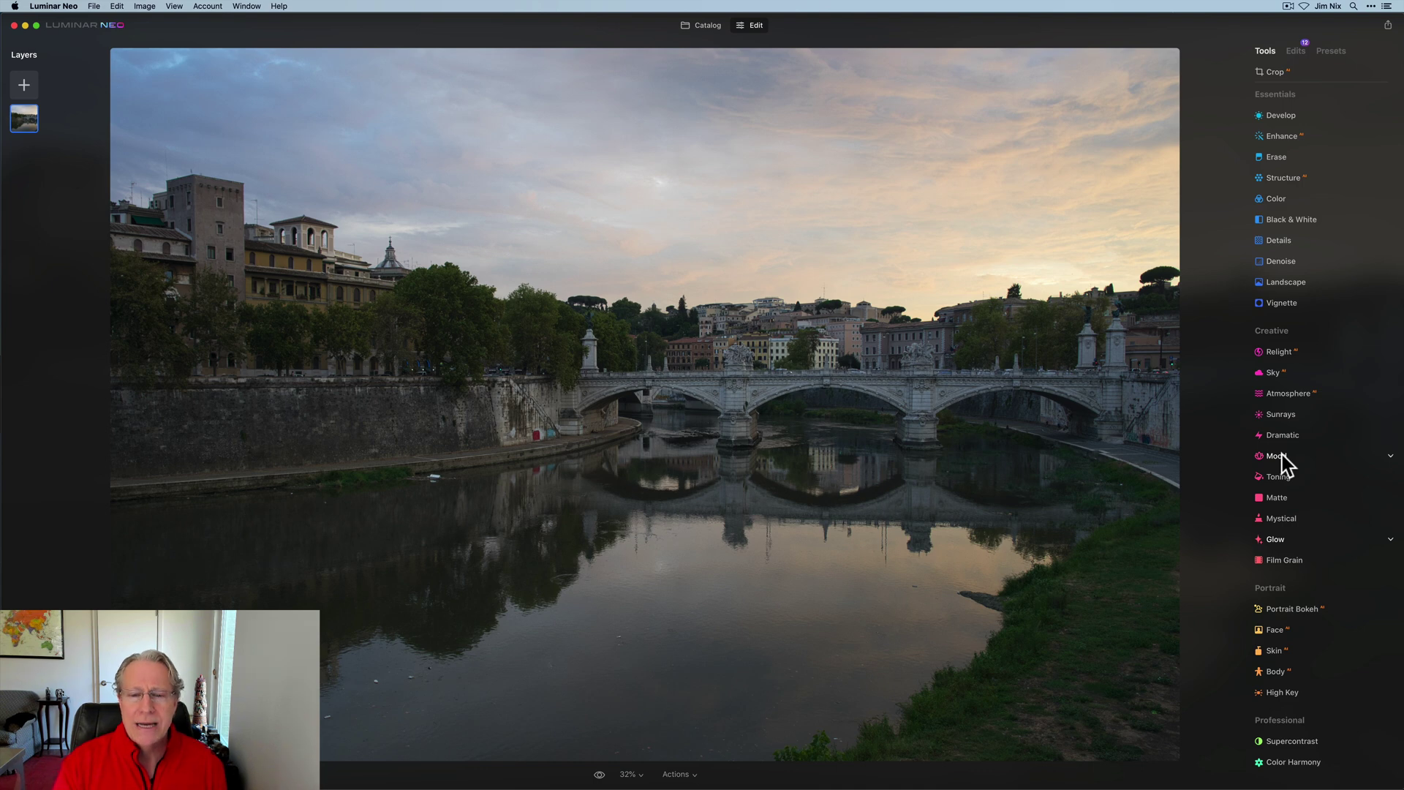
left_click(1286, 561)
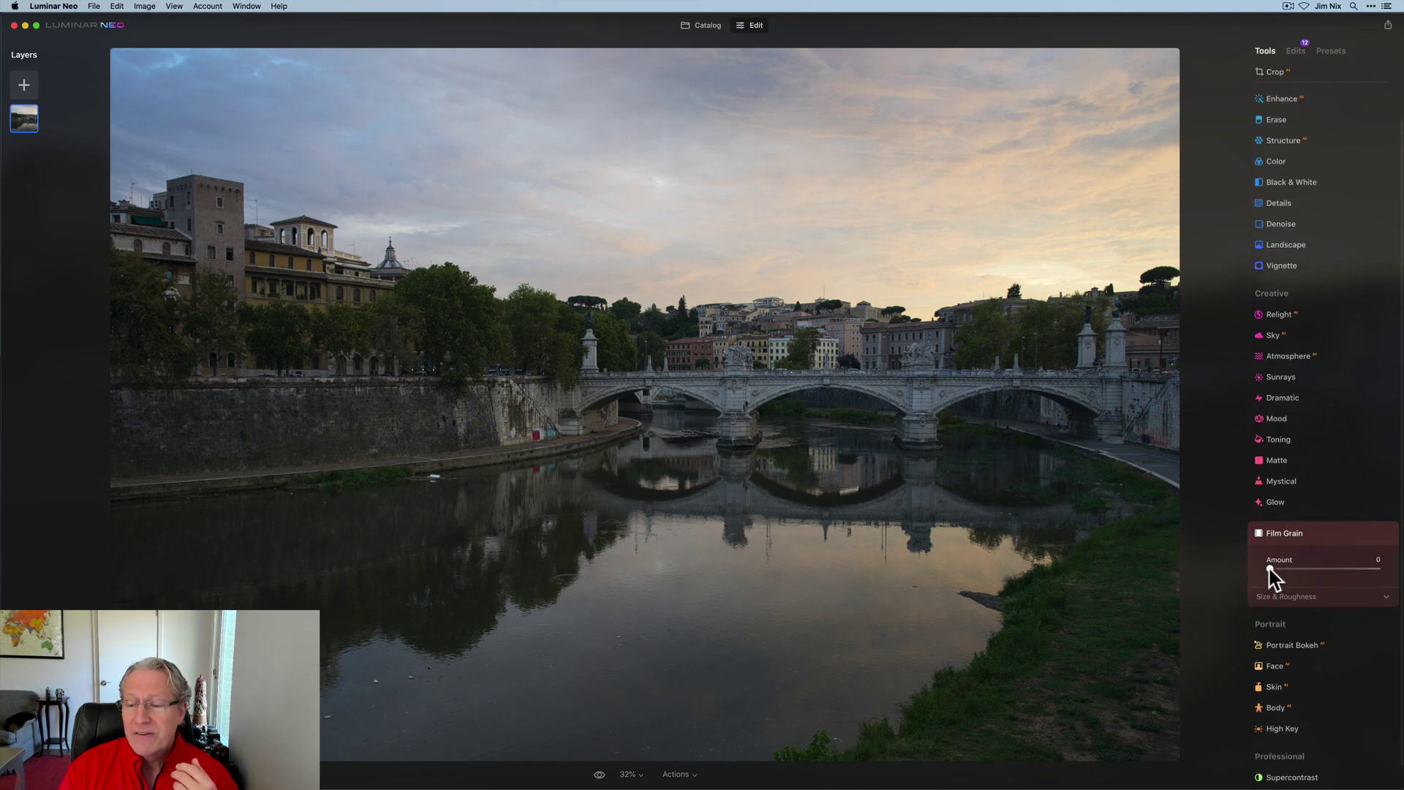
left_click_drag(1271, 569, 1316, 568)
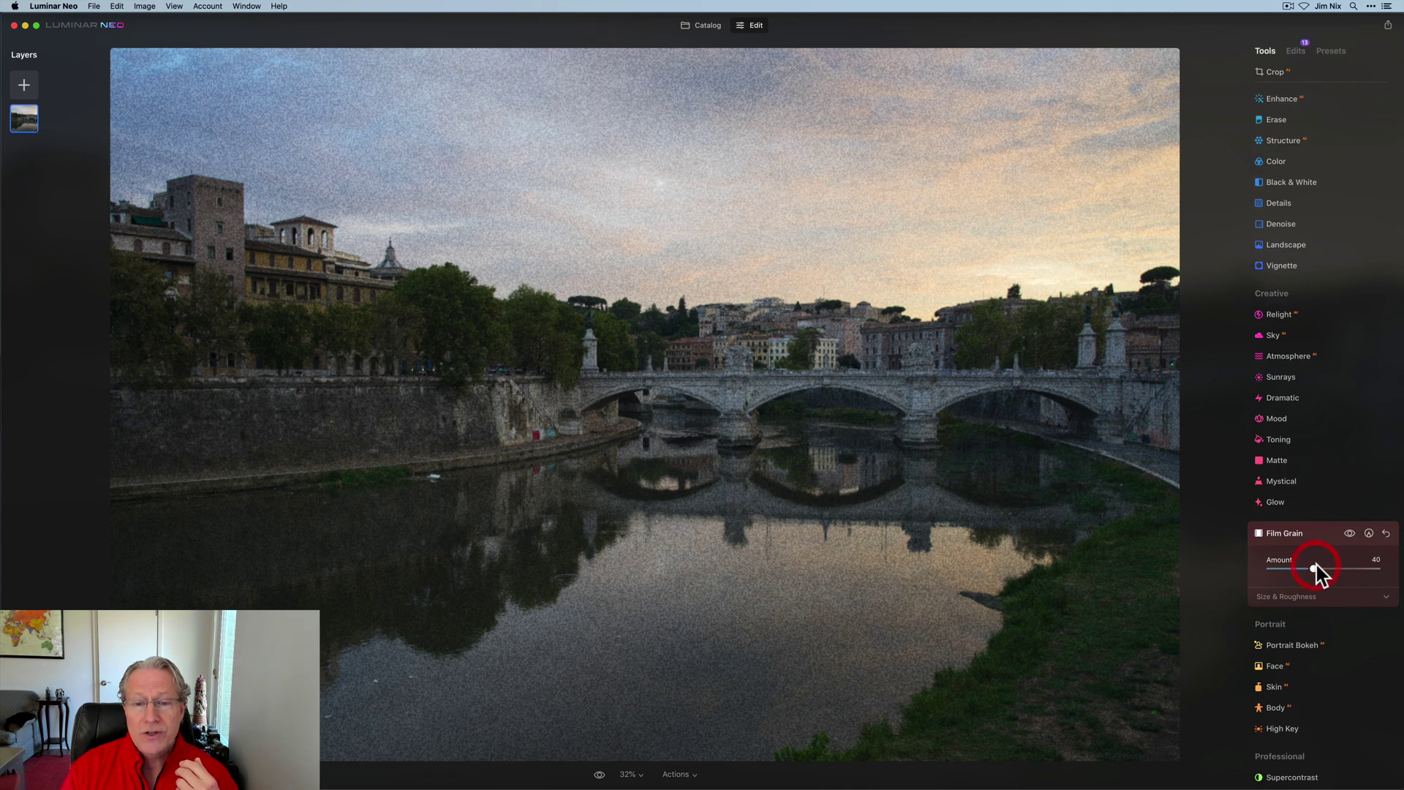
left_click(1274, 598)
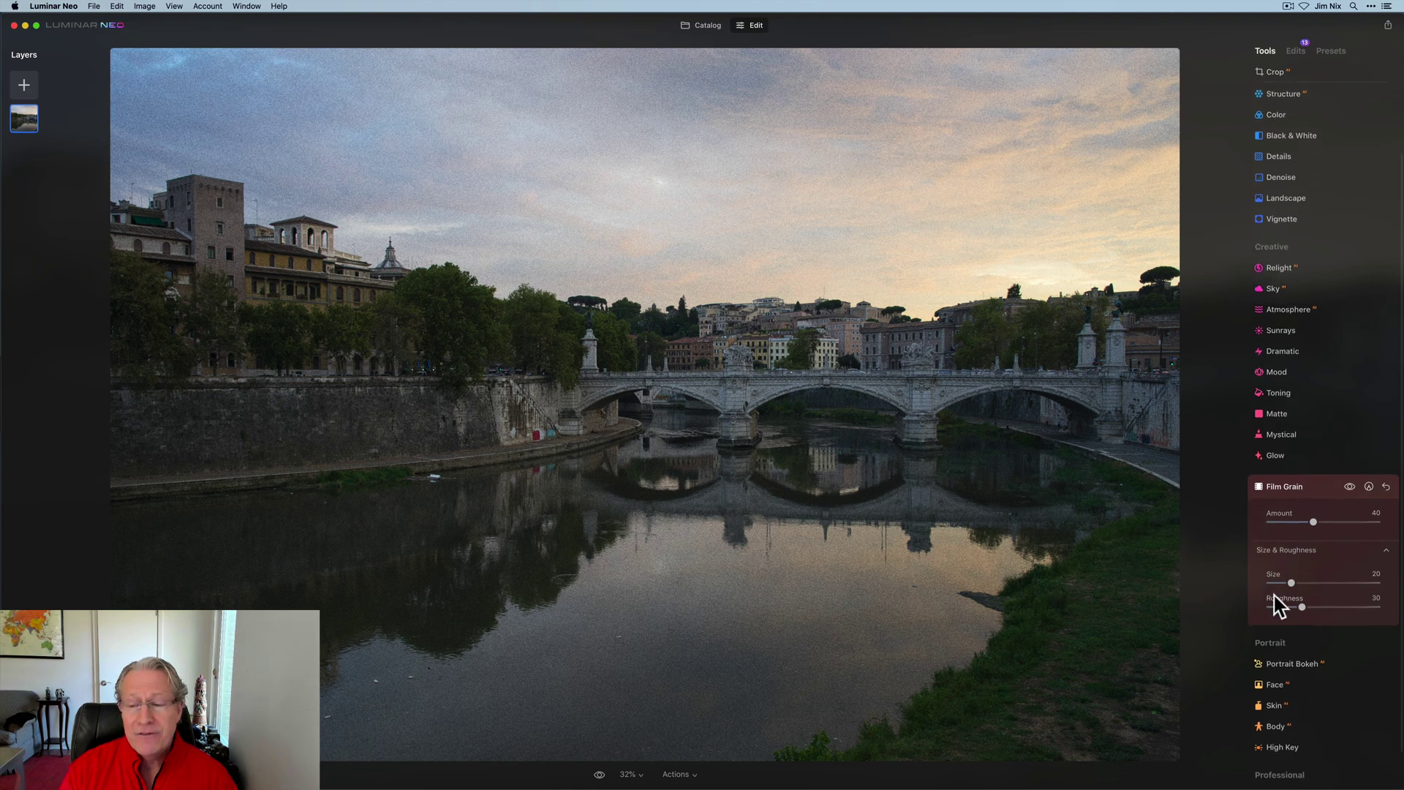
left_click_drag(1291, 583, 1270, 611)
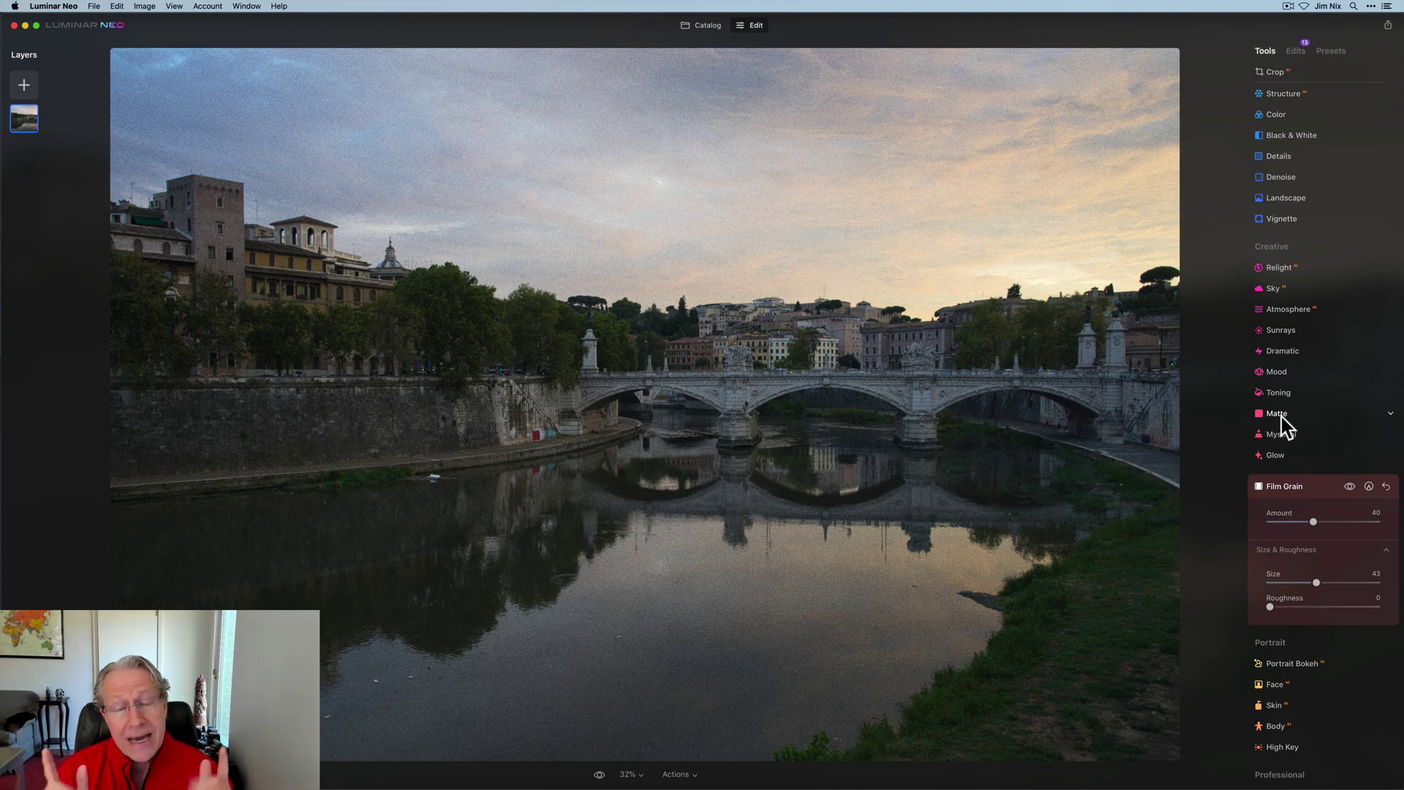
left_click(1386, 487)
left_click(1291, 488)
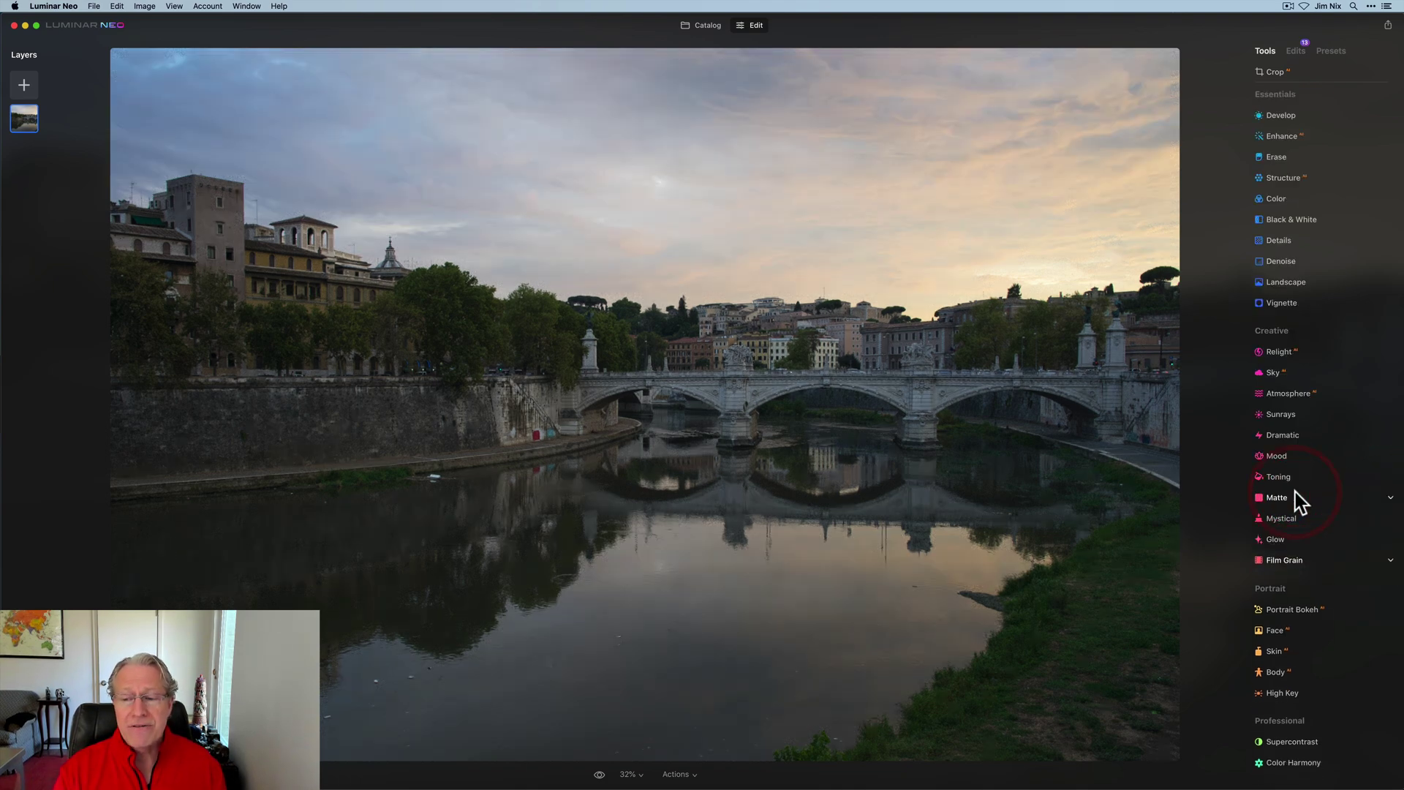